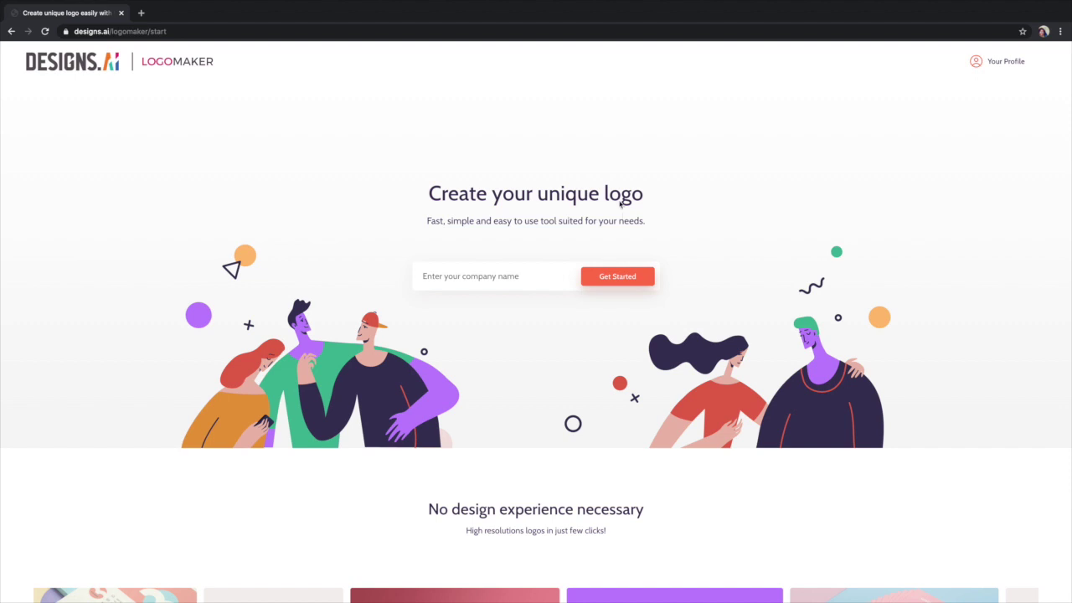
Step: Open the Logomaker from the Designs.ai dashboard and start a new logo for the company name Mariesa Cosmetics
click(102, 69)
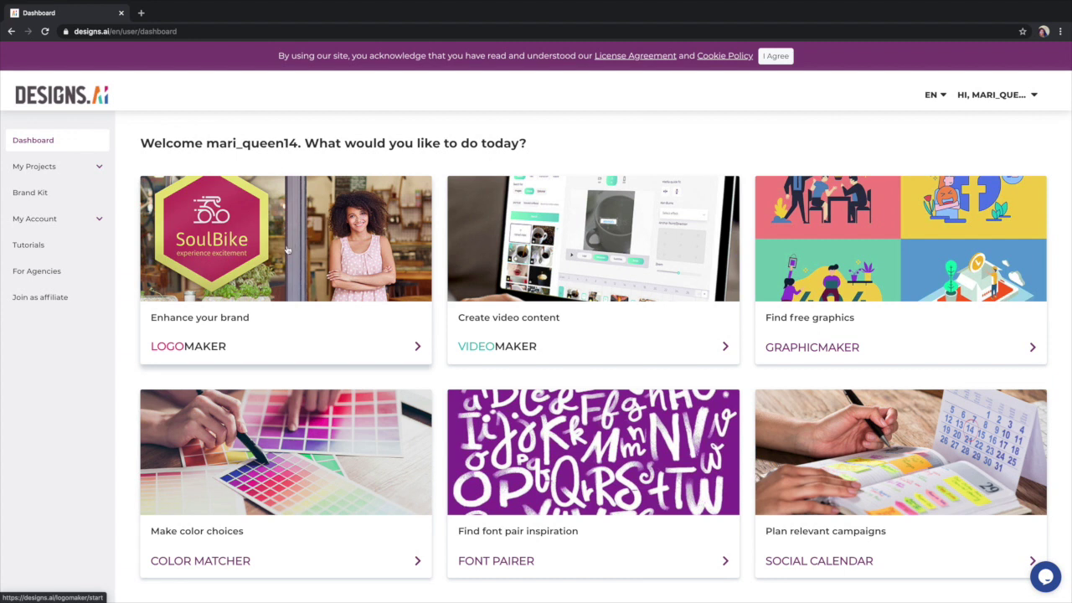
click(262, 305)
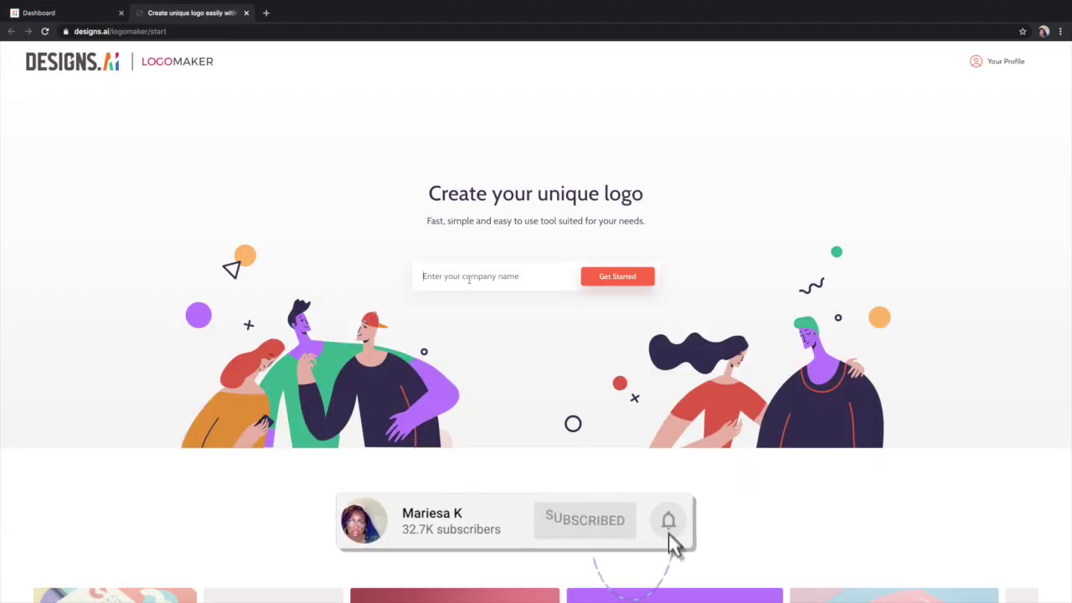
click(469, 280)
text(Mariess Cosmetics LLC)
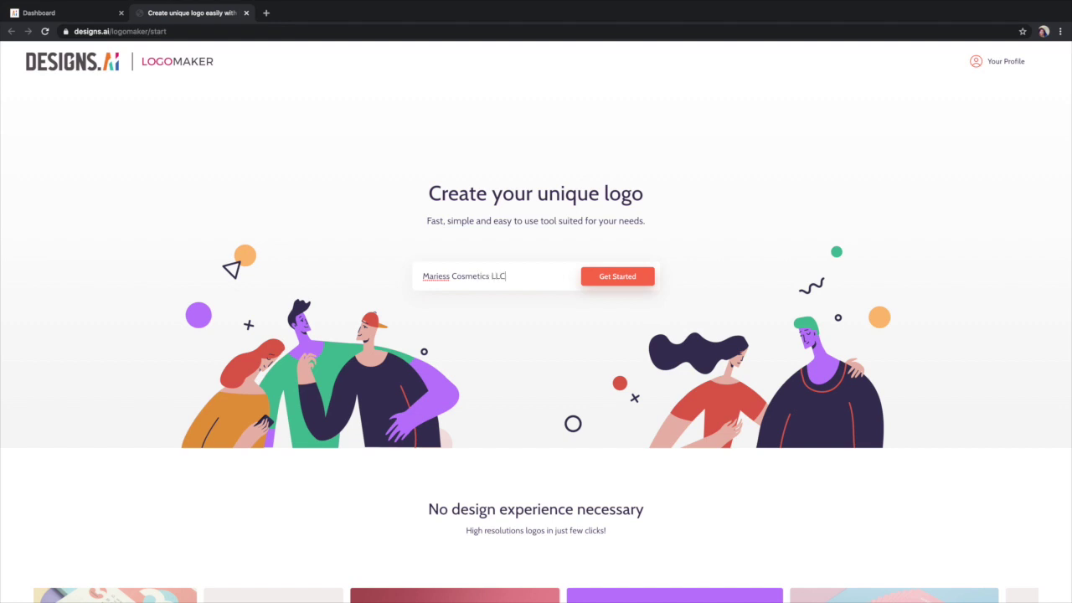
key(BackSpace)
text(a)
click(590, 270)
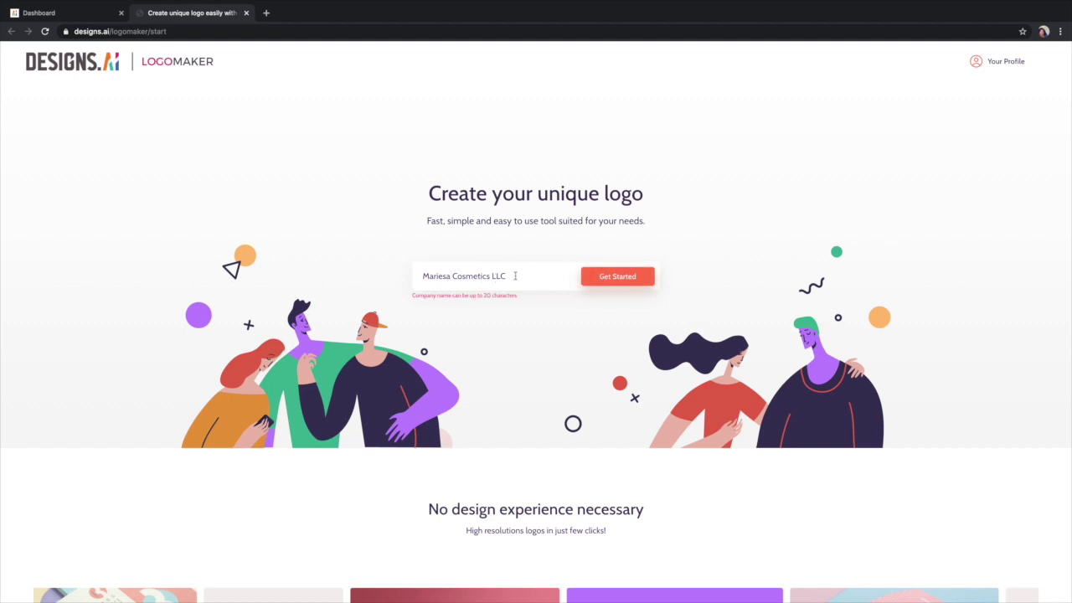
key(BackSpace)
click(618, 281)
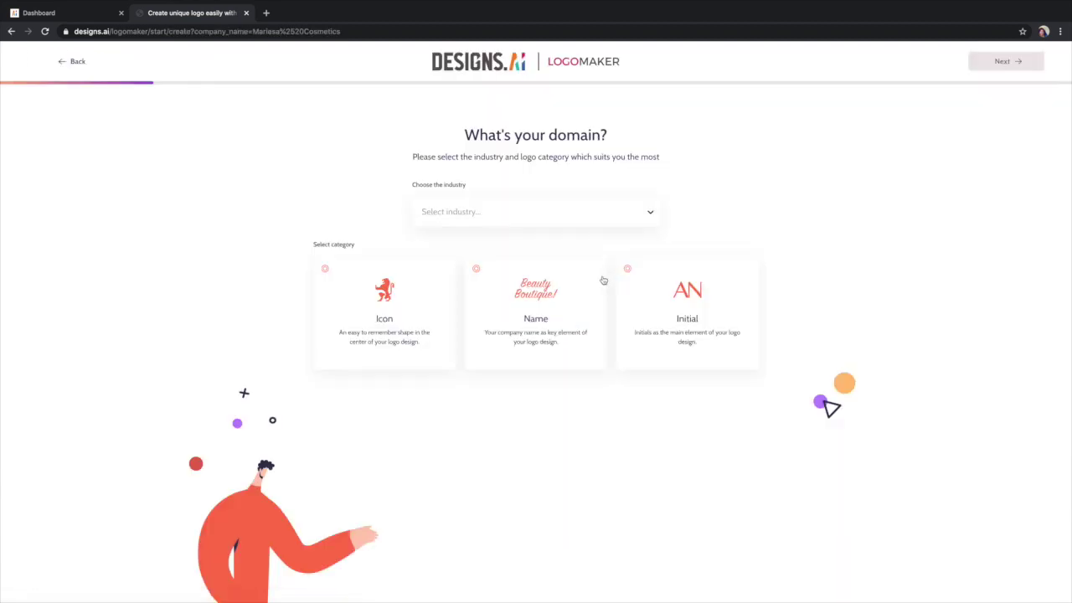
Step: Choose the Icon logo category and the Beauty, Personal Care & Cosmetics industry, and continue to the slogan
click(387, 306)
click(510, 212)
text(be)
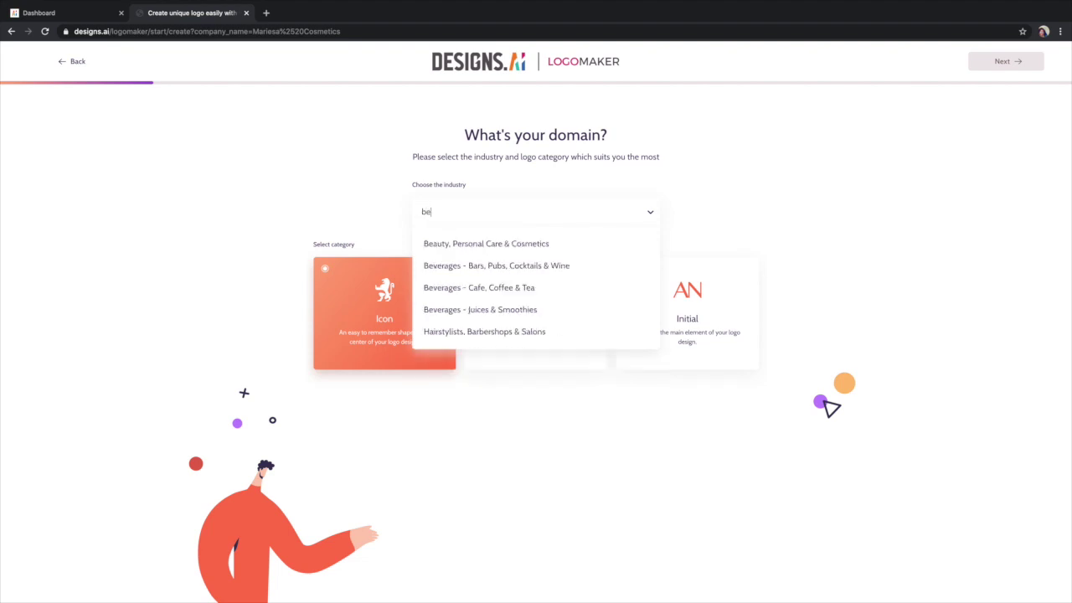
click(505, 242)
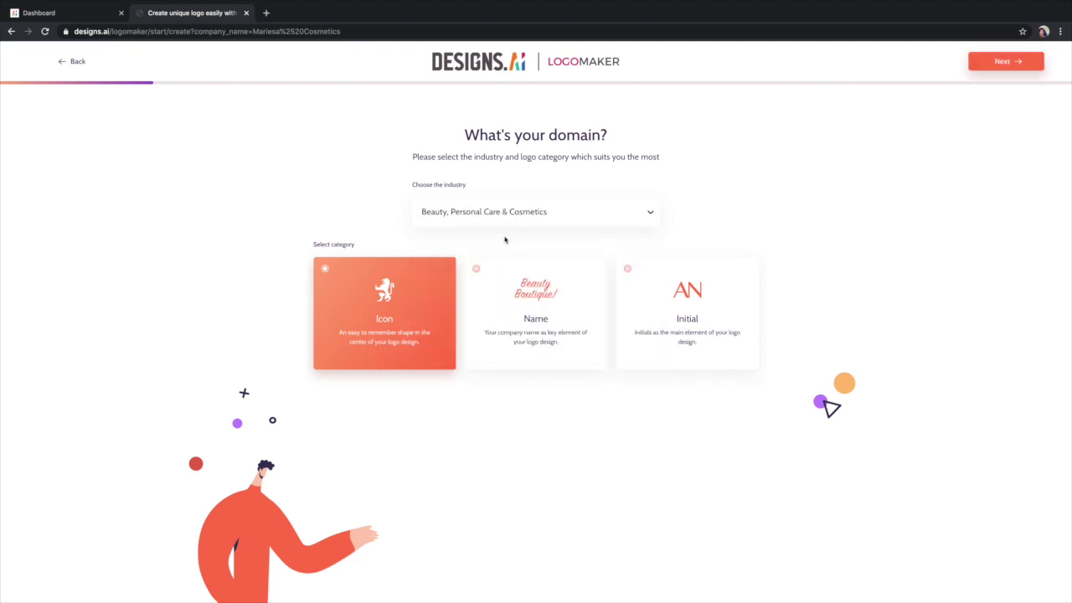
click(1002, 64)
Step: Enter the company slogan Best Glitter Lip Gloss and continue to the style selection
click(473, 286)
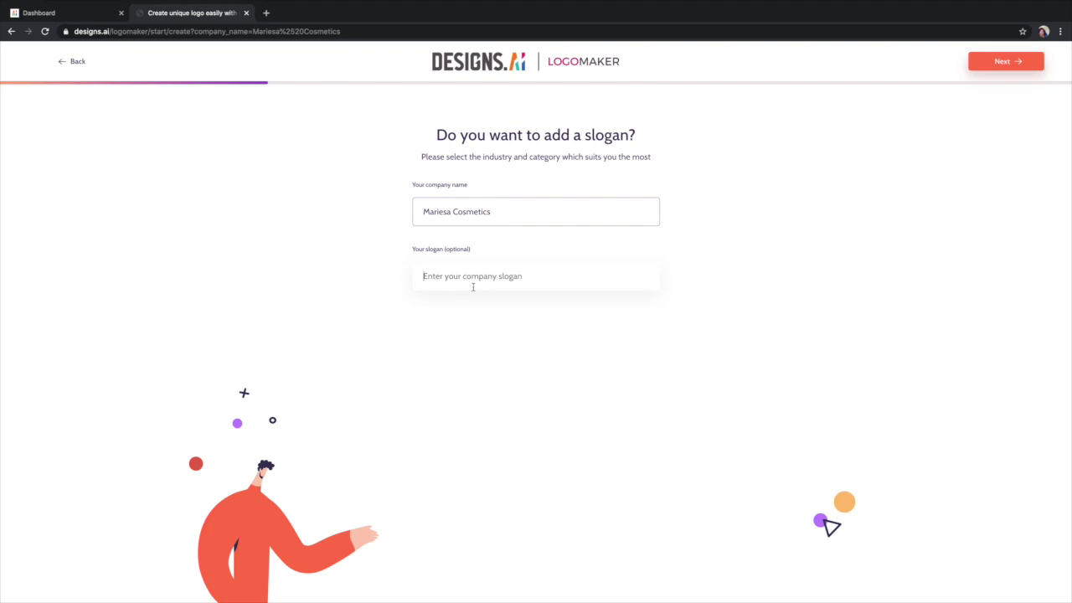
text(B)
click(1004, 61)
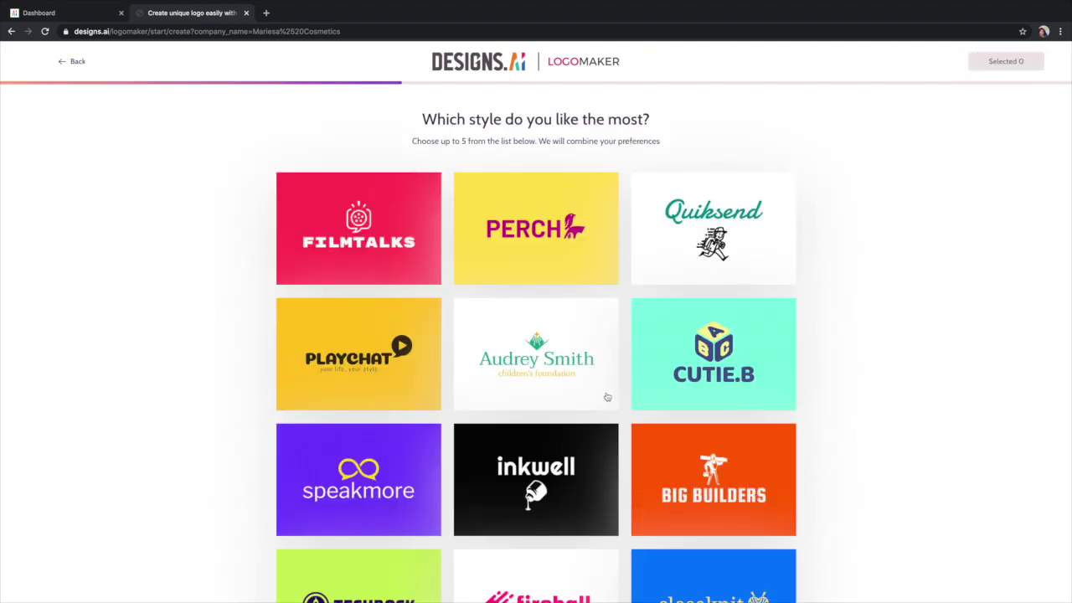
Step: Select preferred logo styles, including Cutie.B, Perch, Fireball and Warriors, and continue to the color selection
scroll(608, 397, down, 3)
click(696, 241)
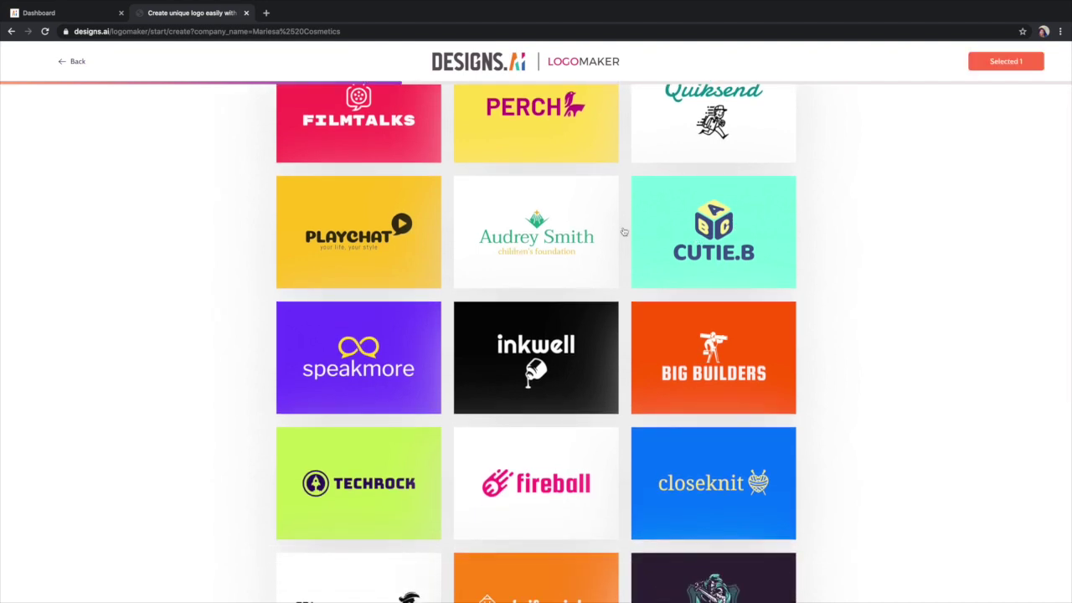
scroll(613, 237, up, 2)
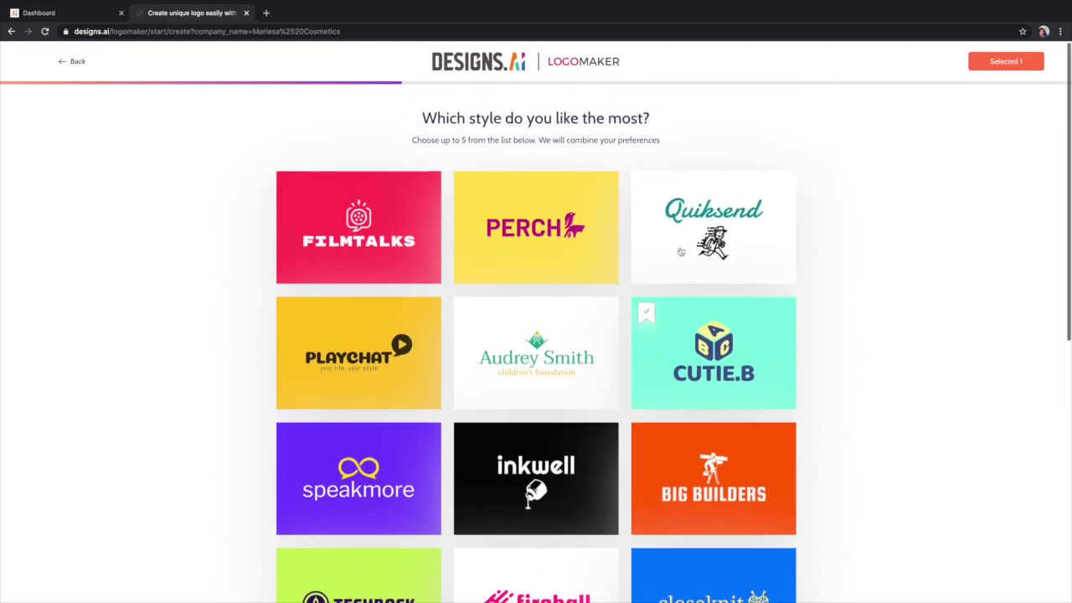
click(570, 260)
scroll(475, 333, down, 7)
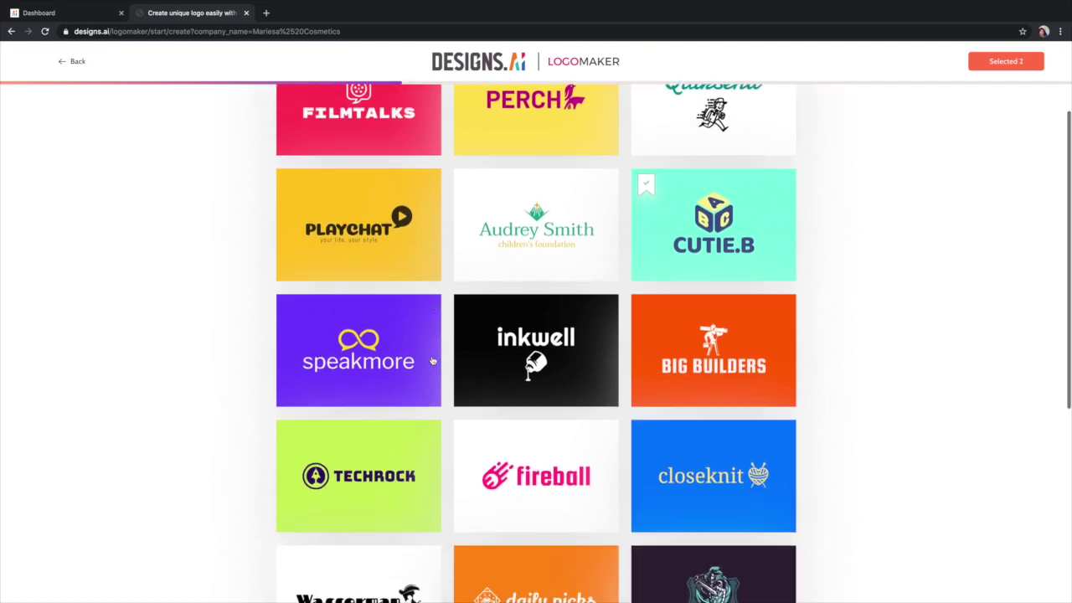
click(504, 310)
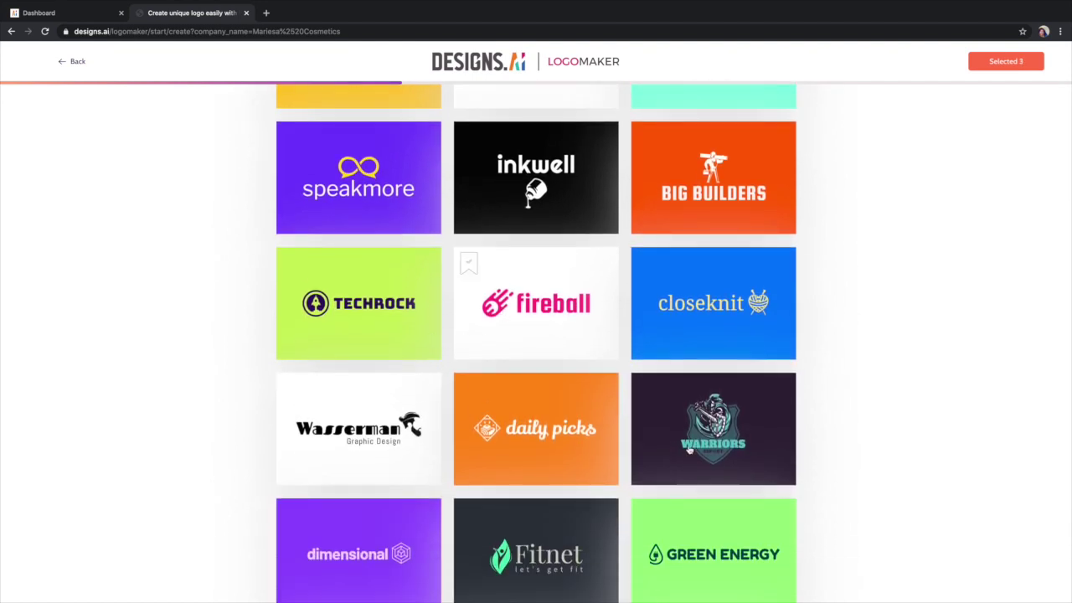
click(702, 443)
scroll(1001, 62, up, 7)
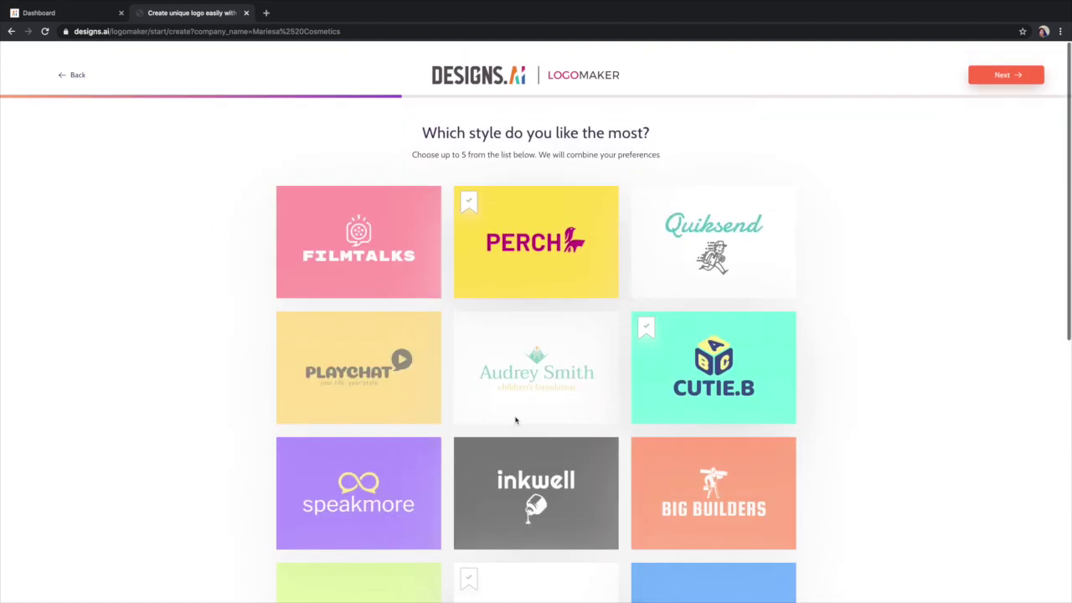
click(1001, 62)
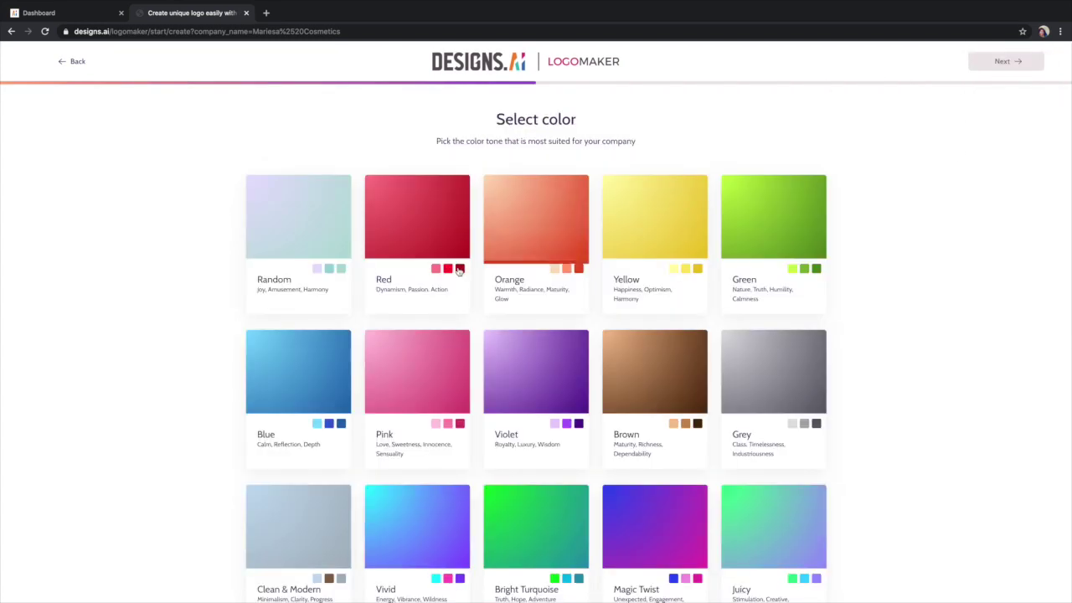
Step: Look over the color tones, choose the Magic Twist palette and continue to the icon selection
scroll(651, 478, down, 3)
scroll(630, 399, down, 5)
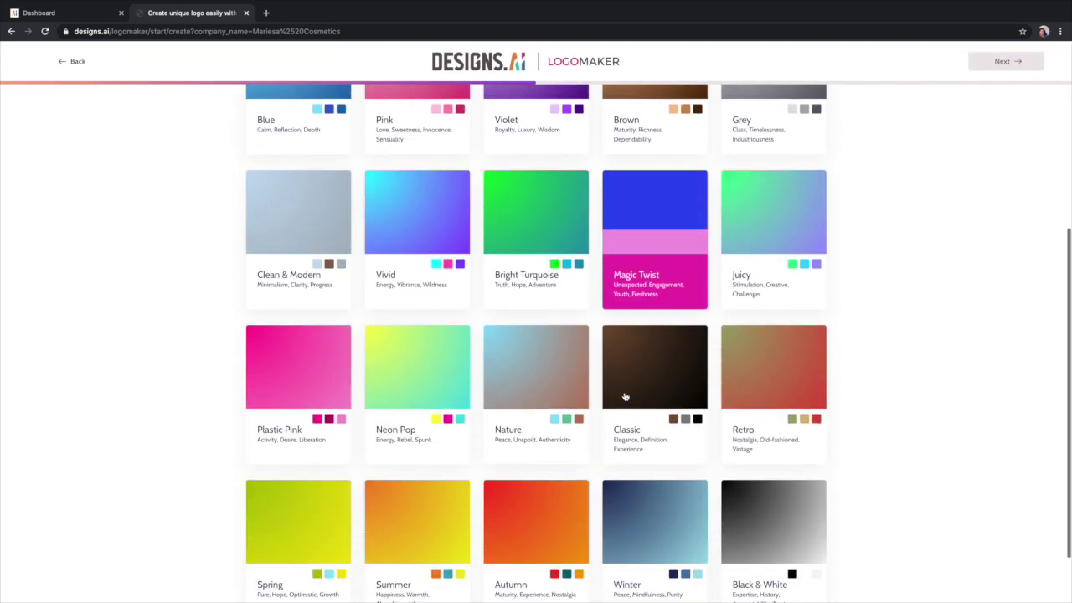
scroll(457, 399, up, 7)
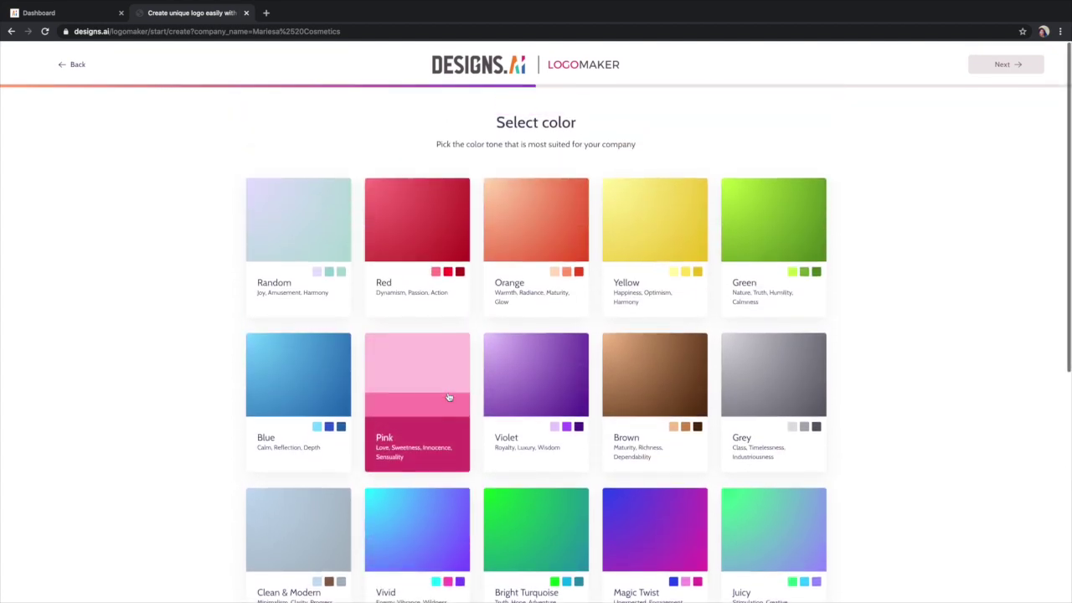
scroll(449, 398, down, 2)
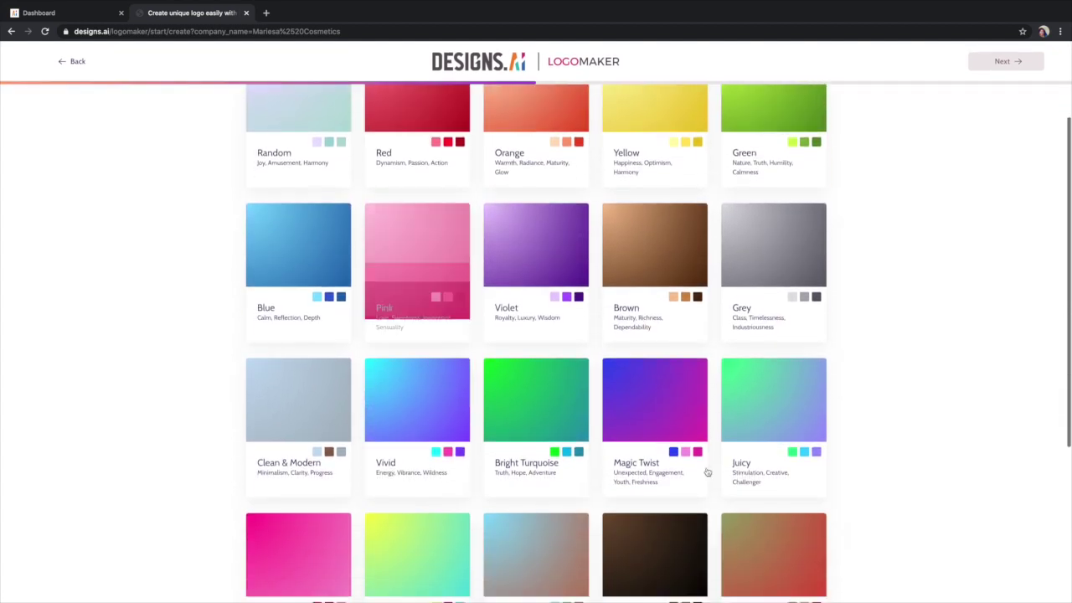
click(653, 419)
click(985, 67)
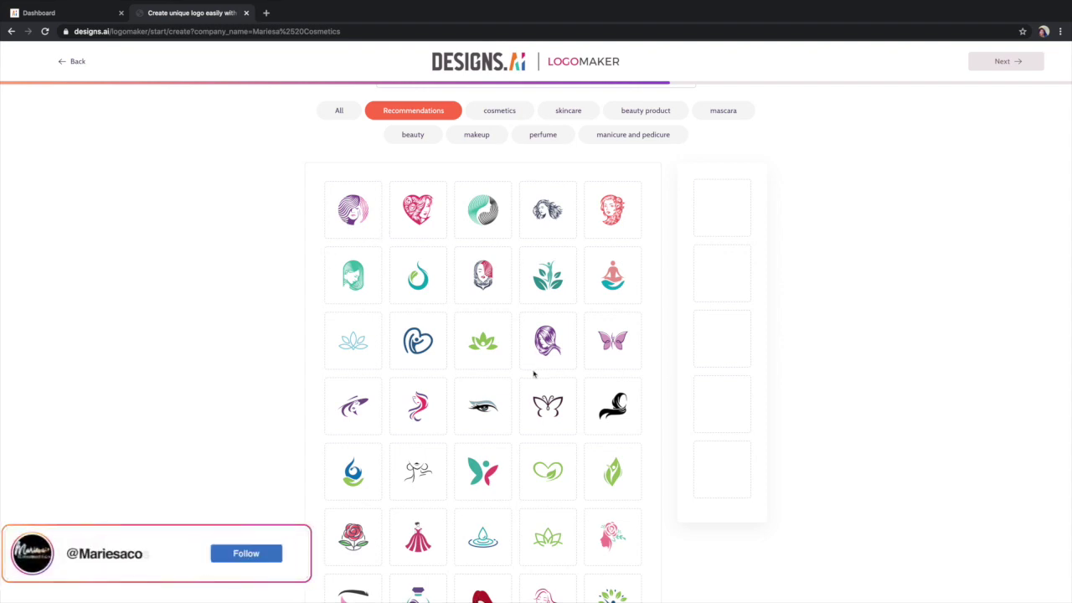
Step: Load more recommended icons and review the extended icon collection
scroll(534, 374, down, 3)
scroll(534, 374, down, 5)
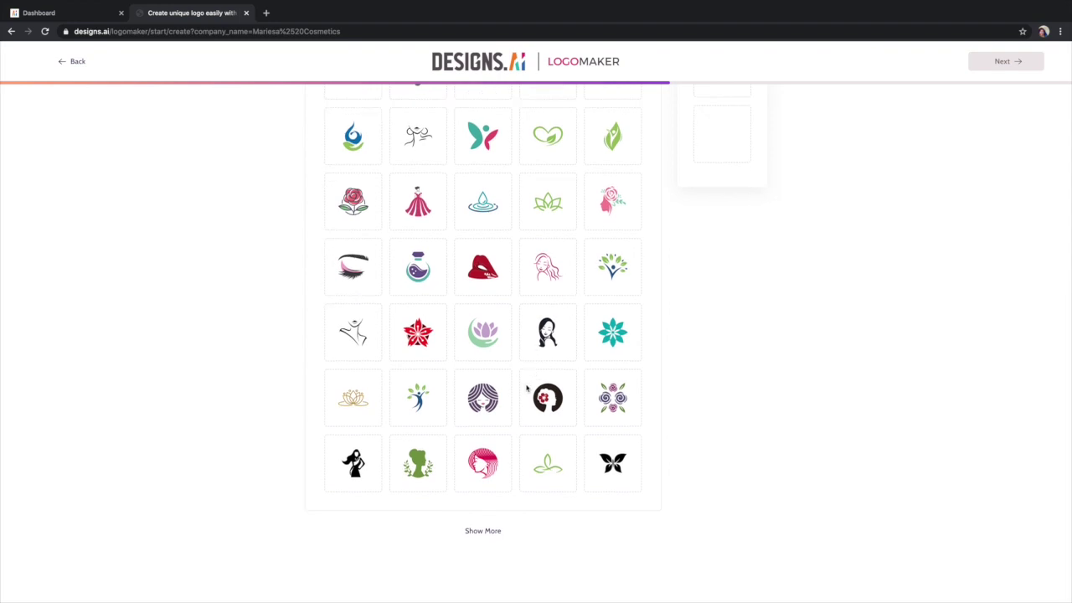
click(483, 532)
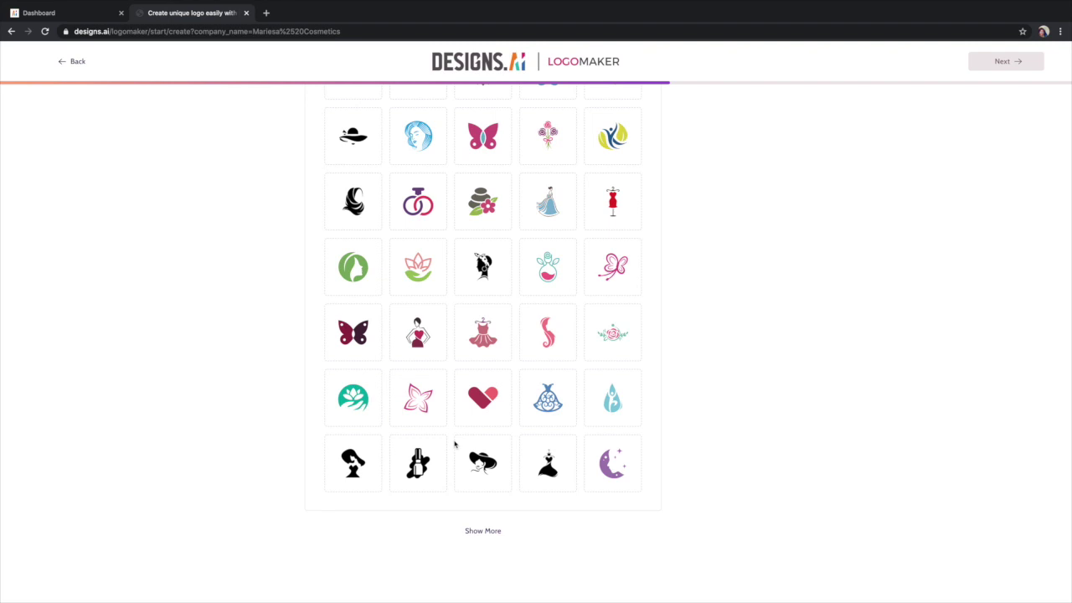
scroll(454, 444, up, 1)
scroll(455, 444, down, 1)
scroll(455, 444, up, 7)
scroll(455, 444, up, 4)
scroll(454, 444, up, 3)
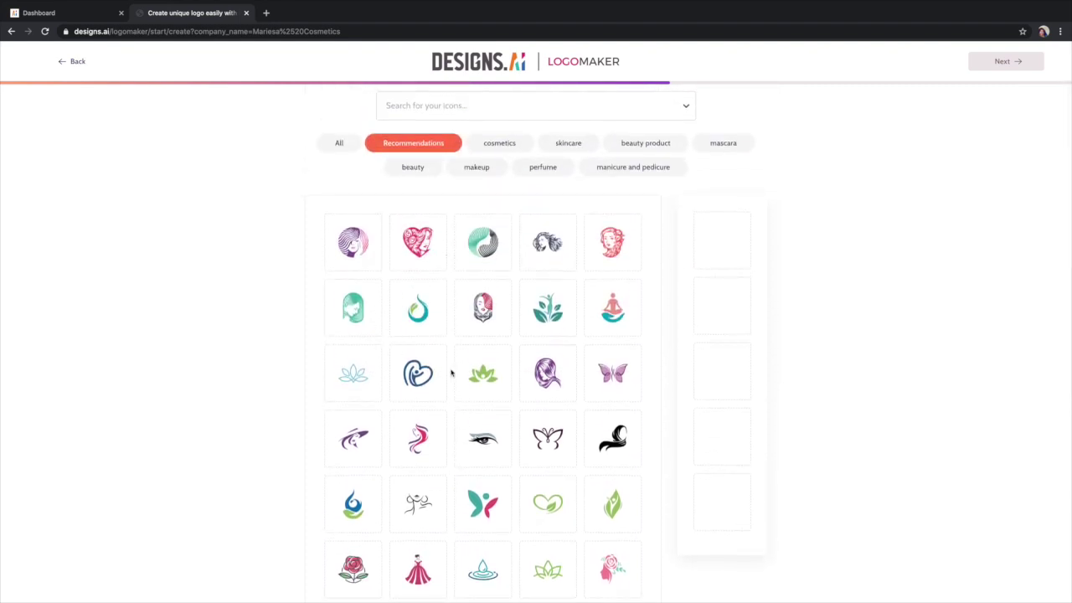
Step: Select the black silhouette of a woman's head from the recommended icons and continue to the logo propositions
scroll(451, 373, down, 2)
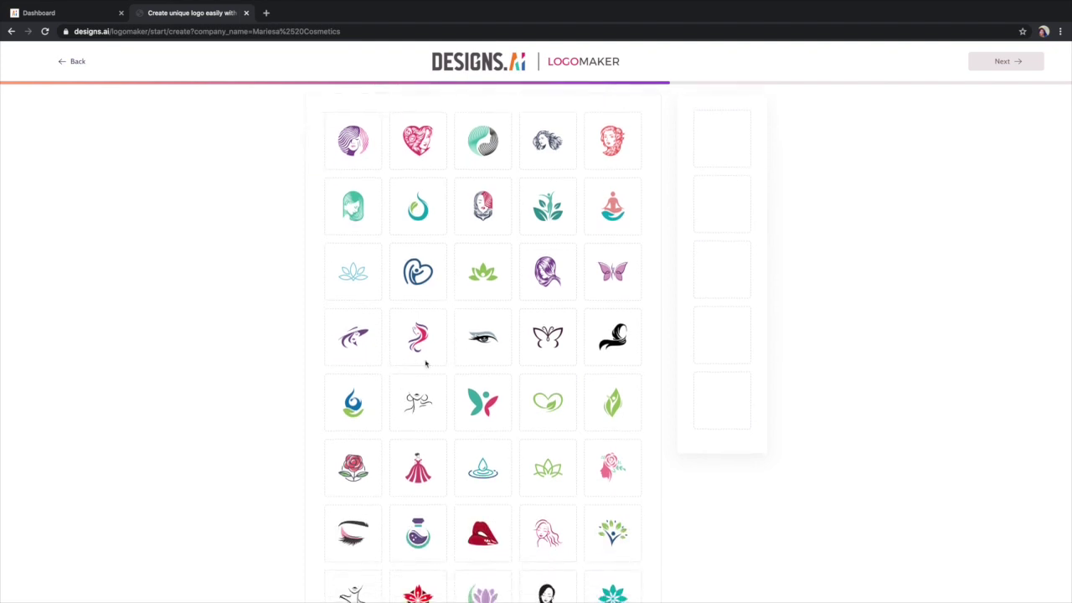
scroll(431, 350, down, 2)
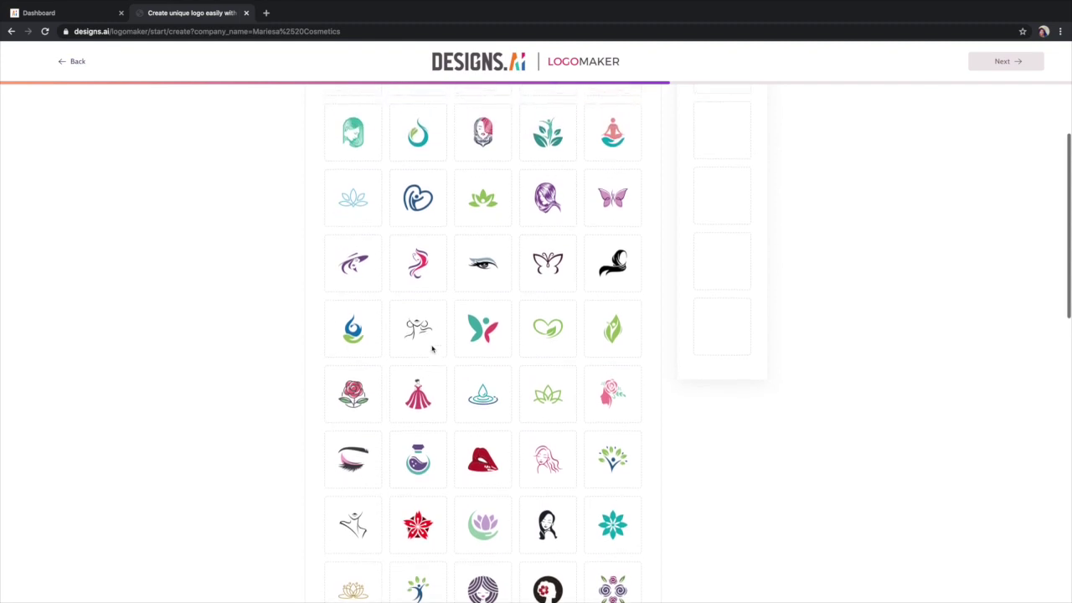
scroll(433, 347, down, 1)
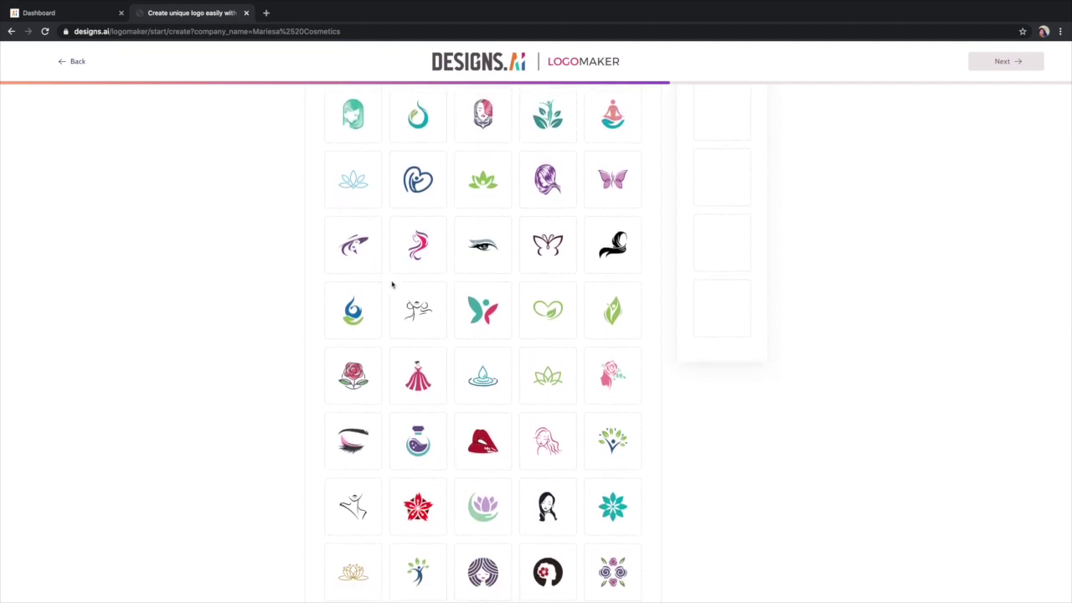
scroll(482, 356, down, 5)
scroll(481, 356, down, 3)
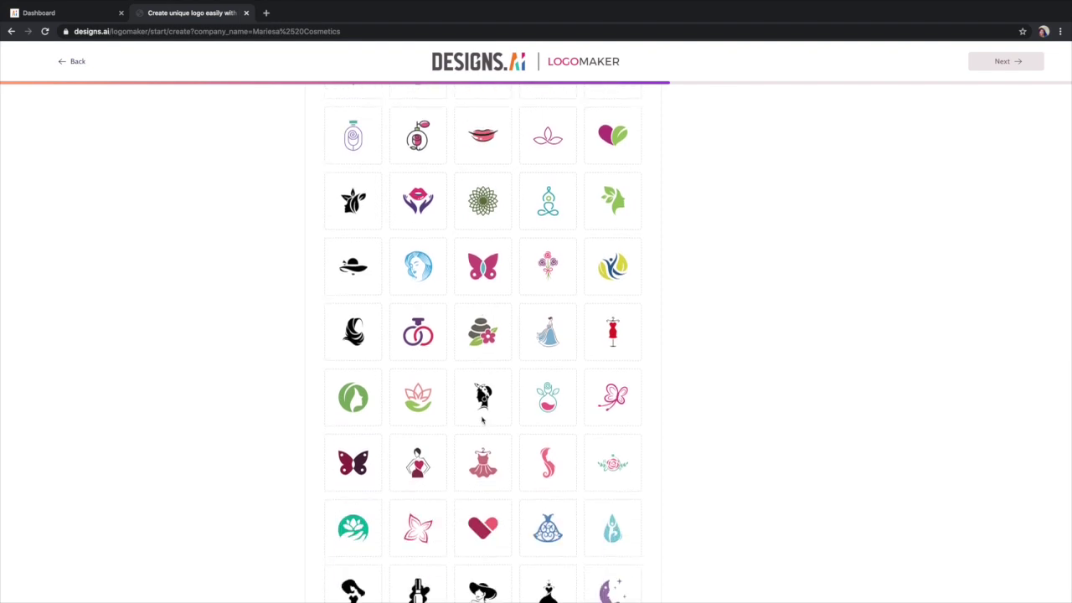
click(483, 397)
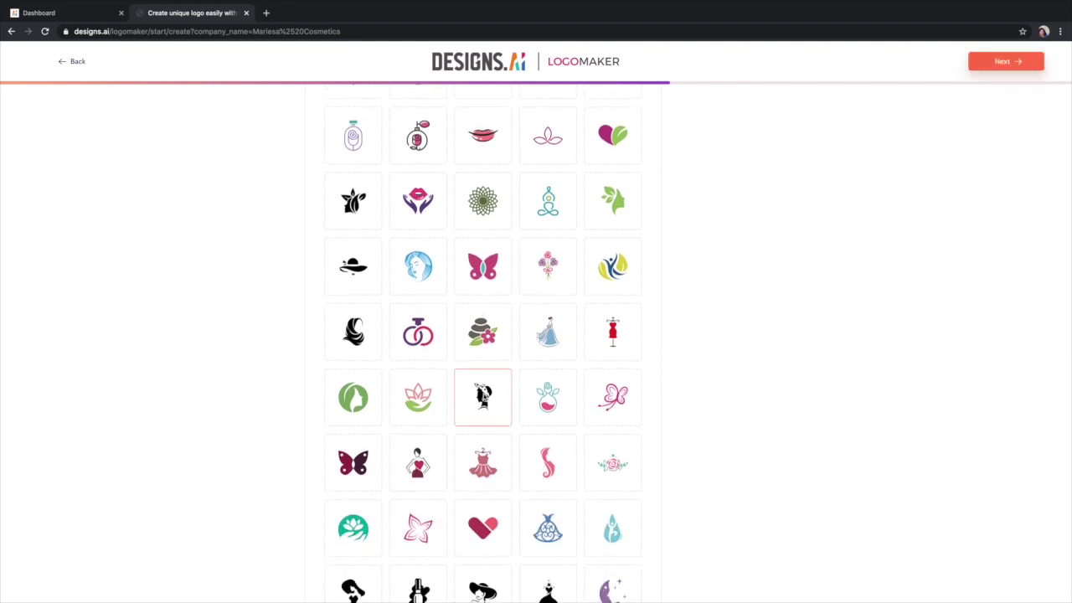
click(1005, 65)
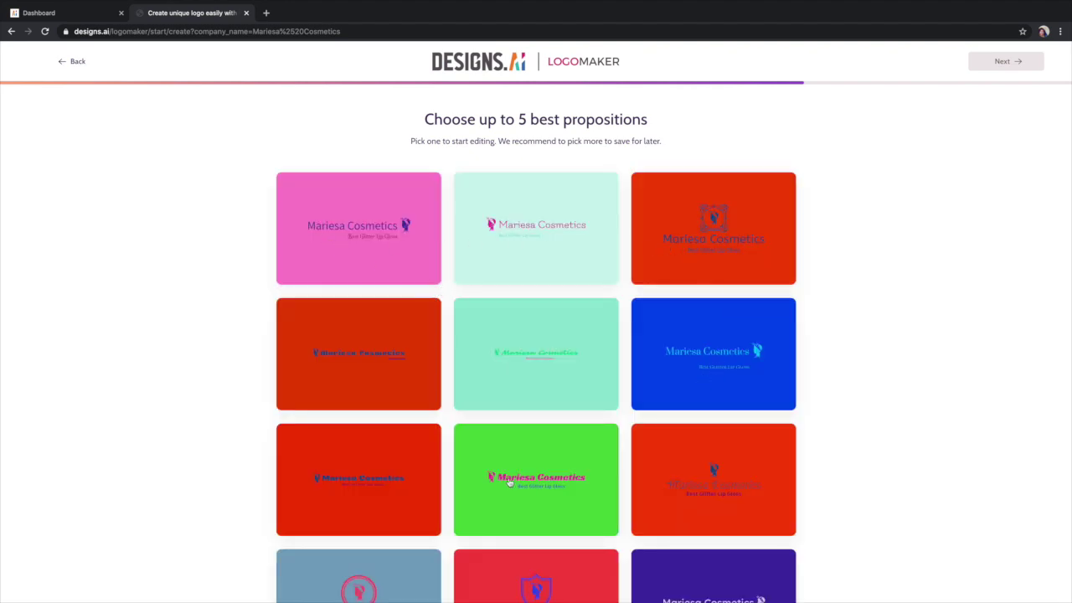
Step: Load more logo propositions and compare the generated Mariesa Cosmetics designs
scroll(510, 482, down, 3)
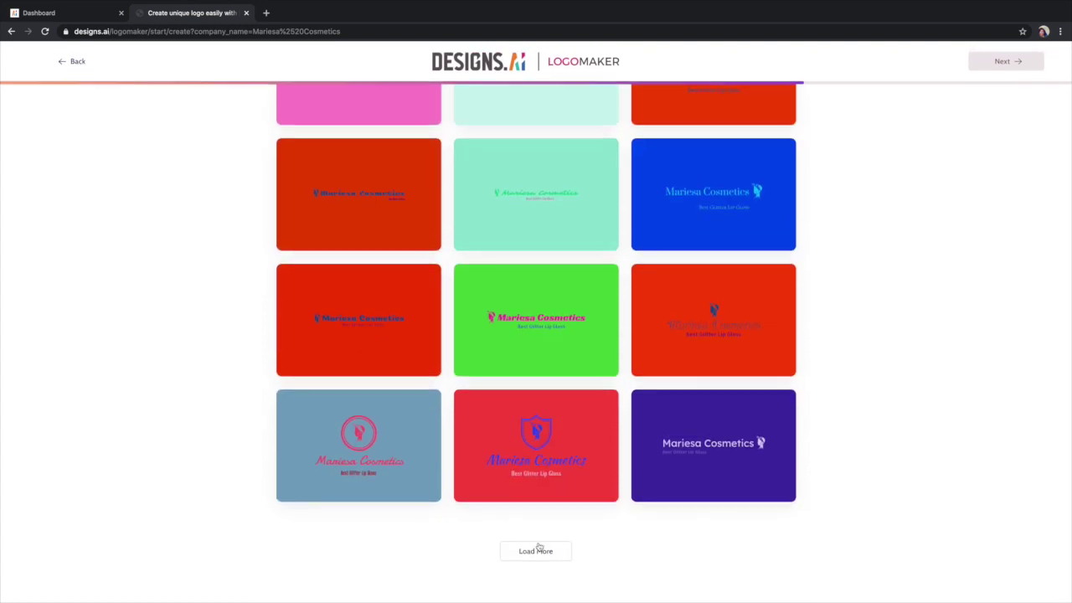
click(545, 551)
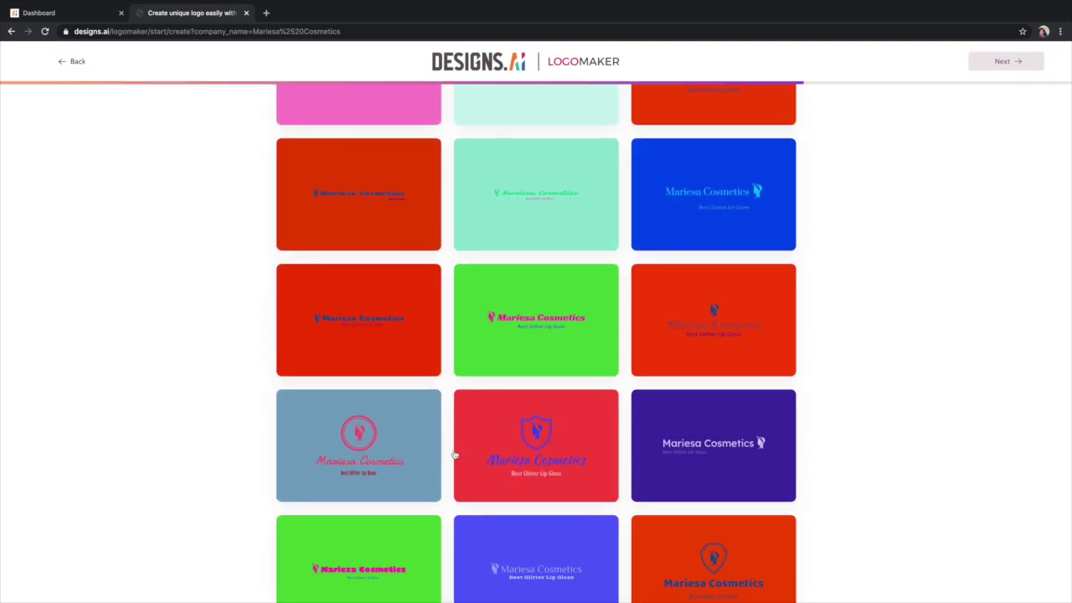
scroll(455, 455, down, 1)
scroll(455, 454, down, 4)
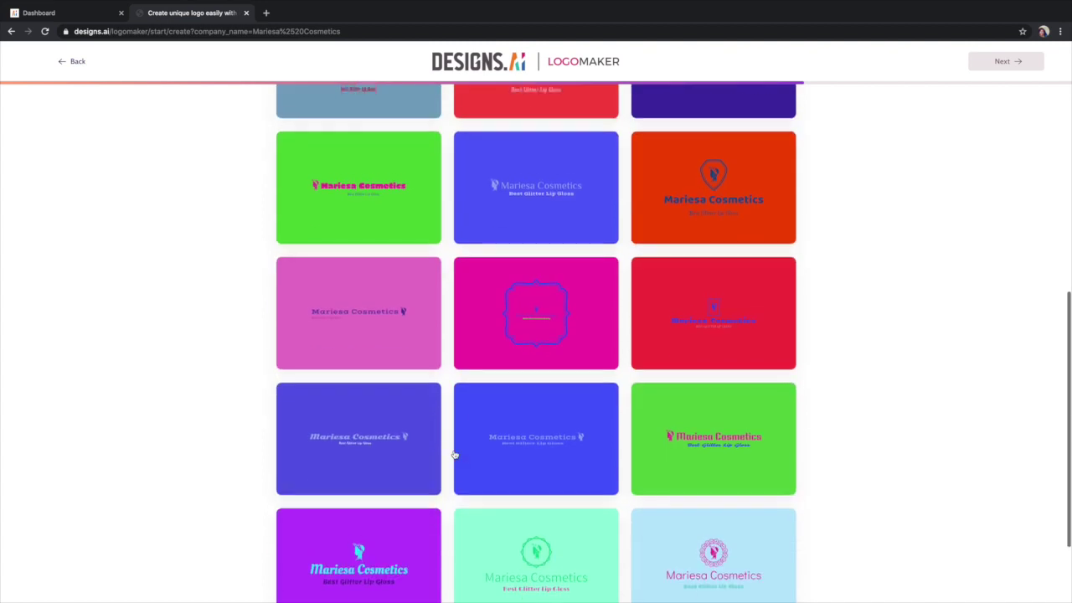
scroll(455, 455, down, 2)
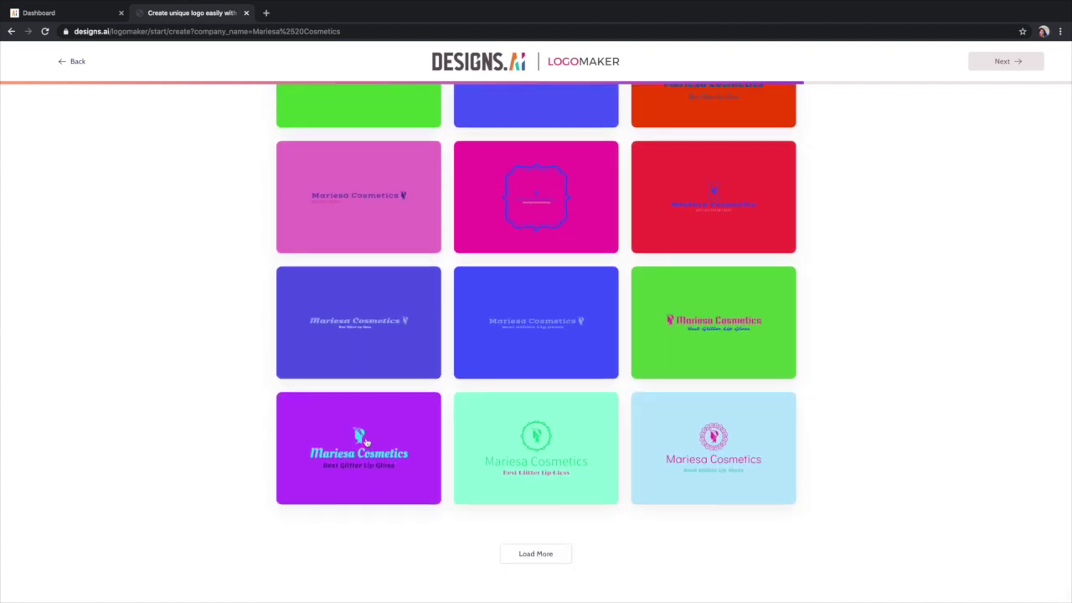
scroll(642, 375, up, 7)
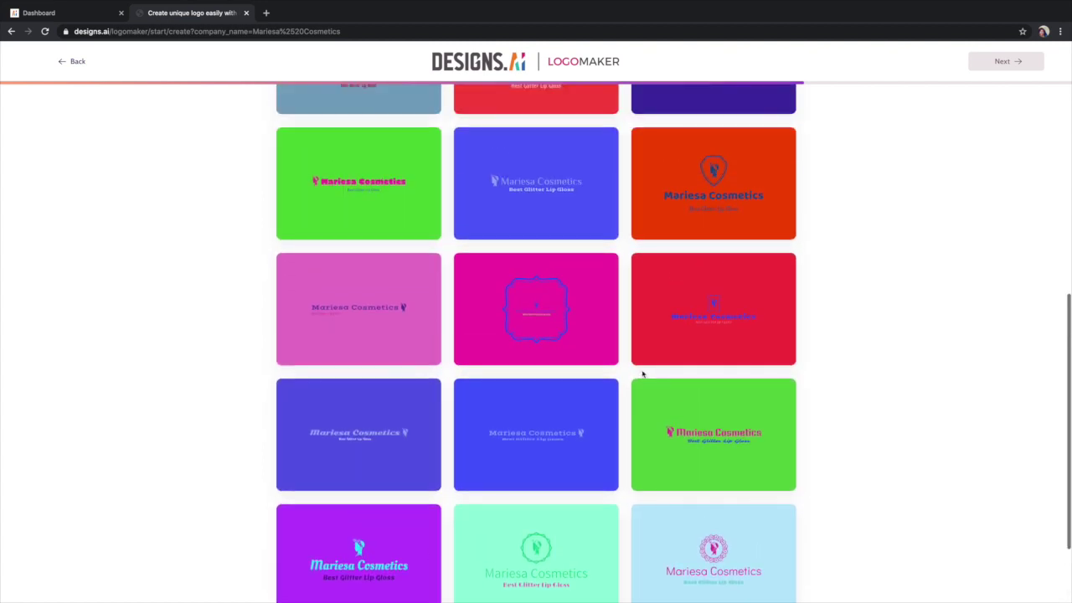
scroll(642, 375, up, 2)
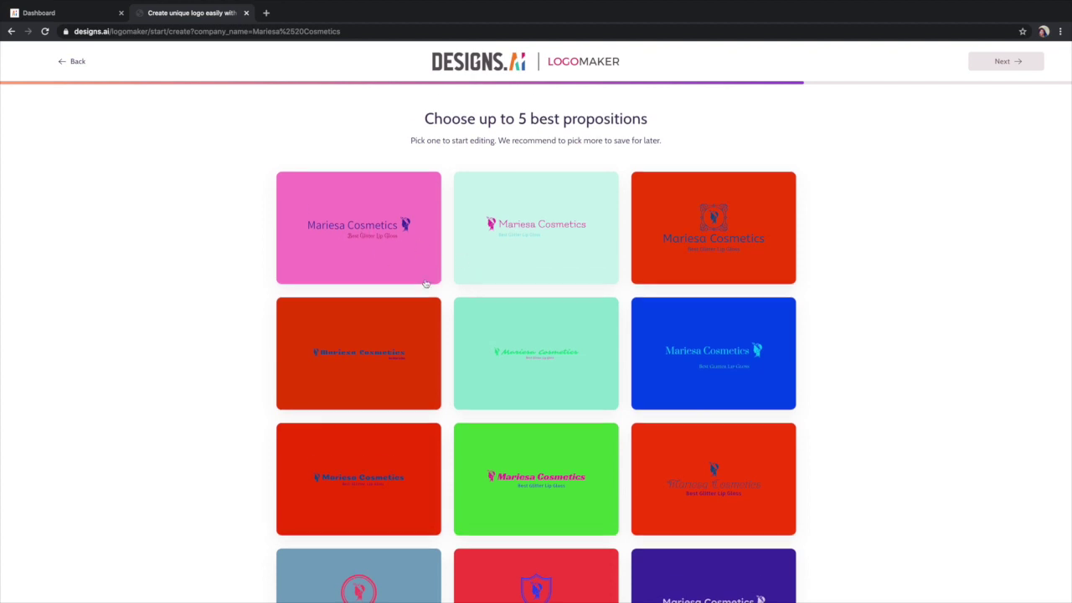
scroll(425, 285, down, 1)
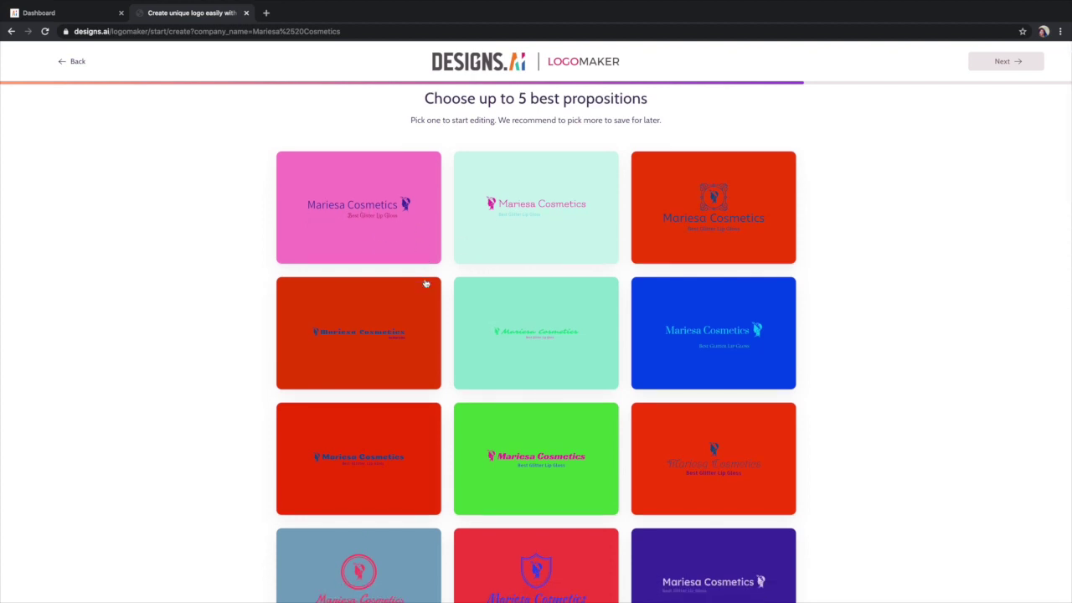
Step: Browse the logo propositions and shortlist the purple design with cyan lettering and the green design with pink lettering from the lower rows
scroll(425, 283, down, 3)
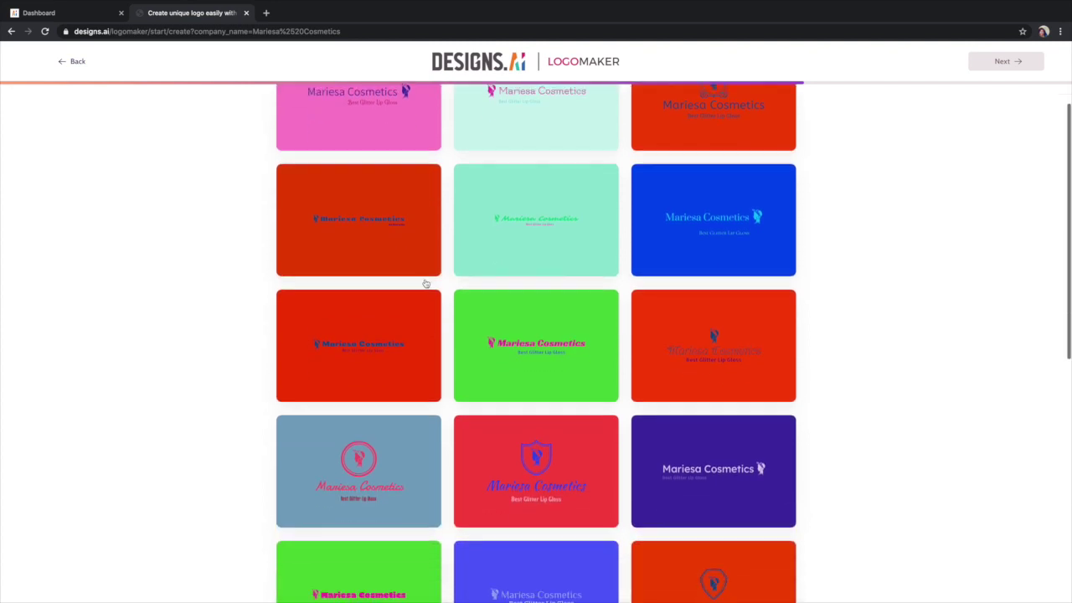
scroll(426, 283, down, 3)
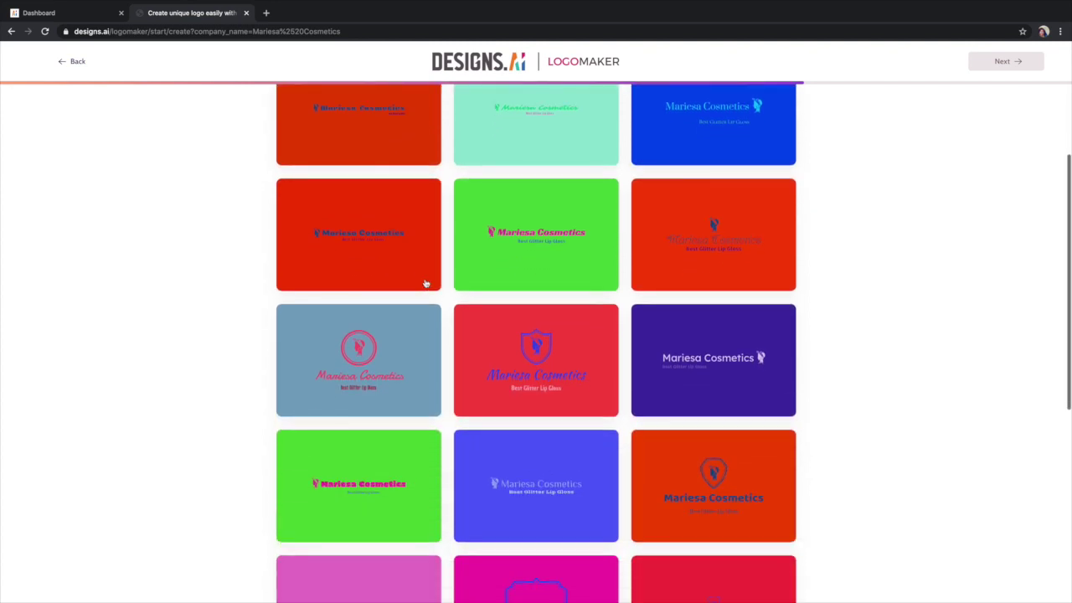
scroll(426, 283, down, 10)
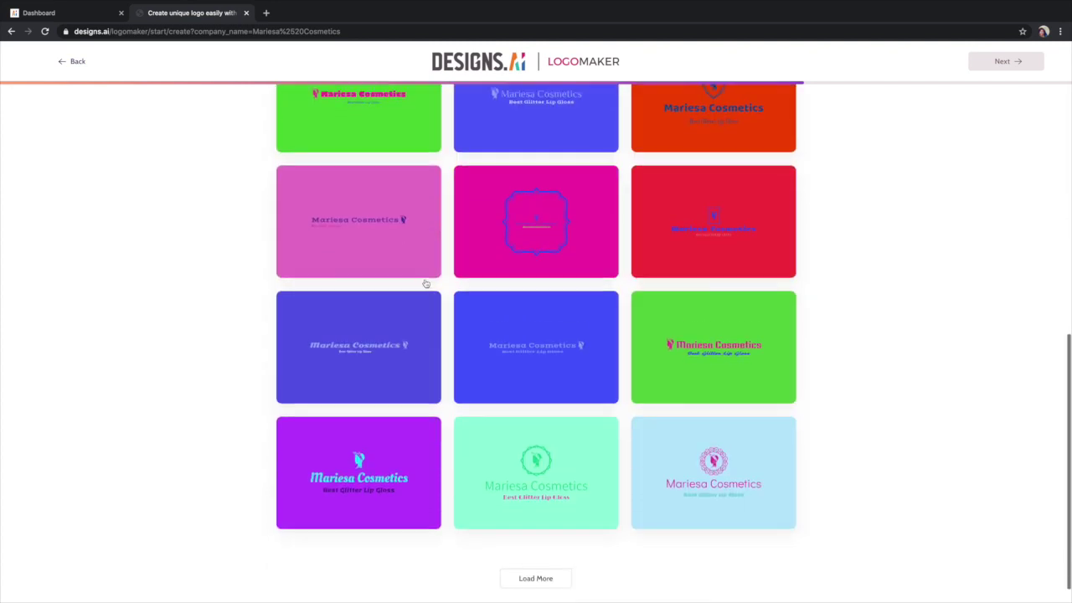
click(397, 439)
click(390, 355)
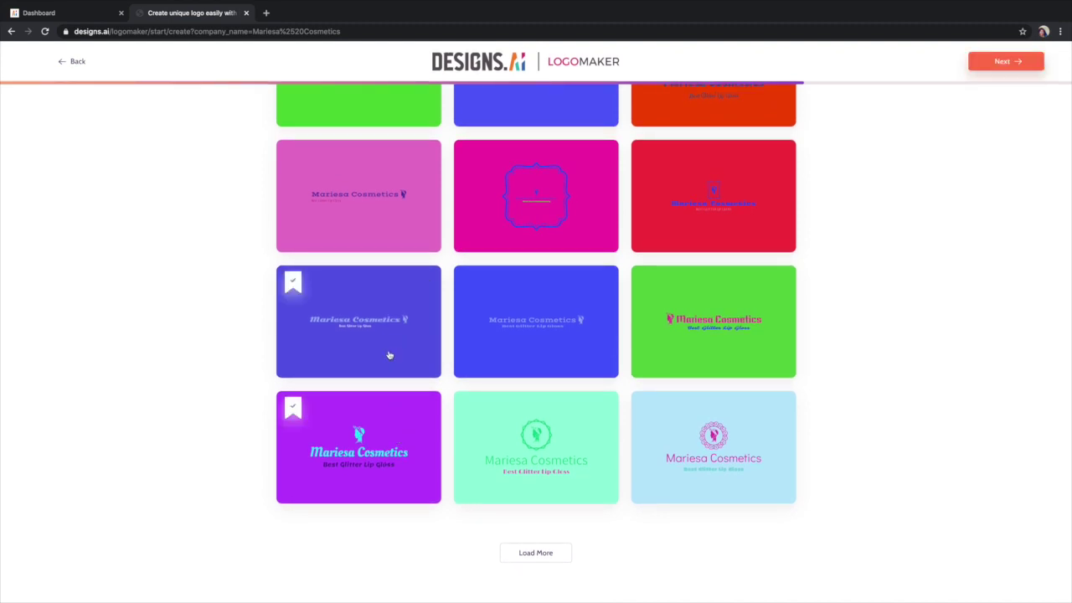
click(378, 341)
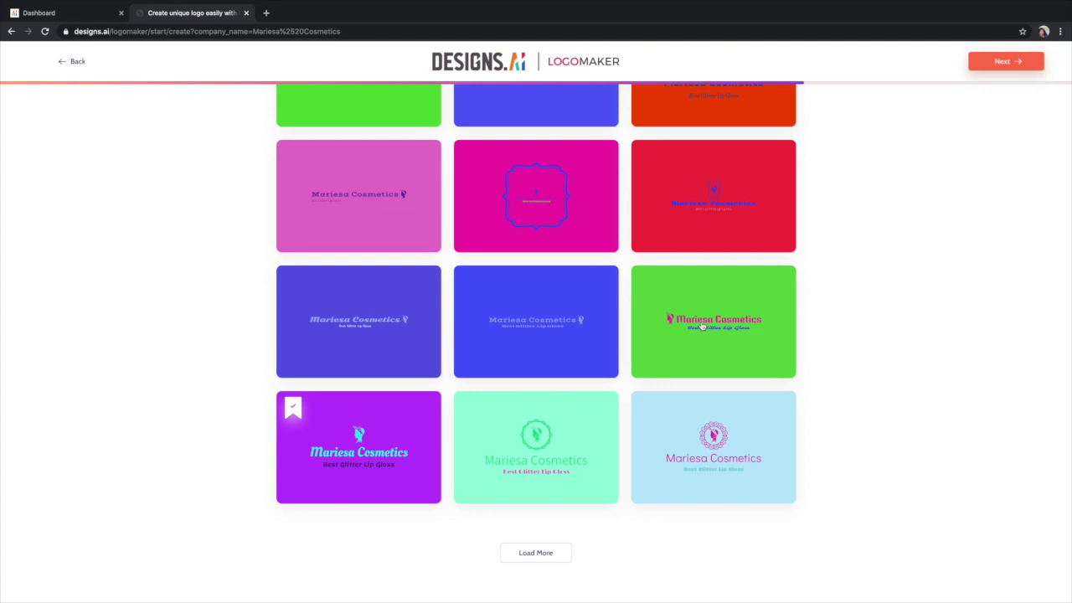
click(702, 326)
Step: Add the pink design and the red design with the framed icon to the shortlist and continue to create the project
scroll(600, 318, up, 10)
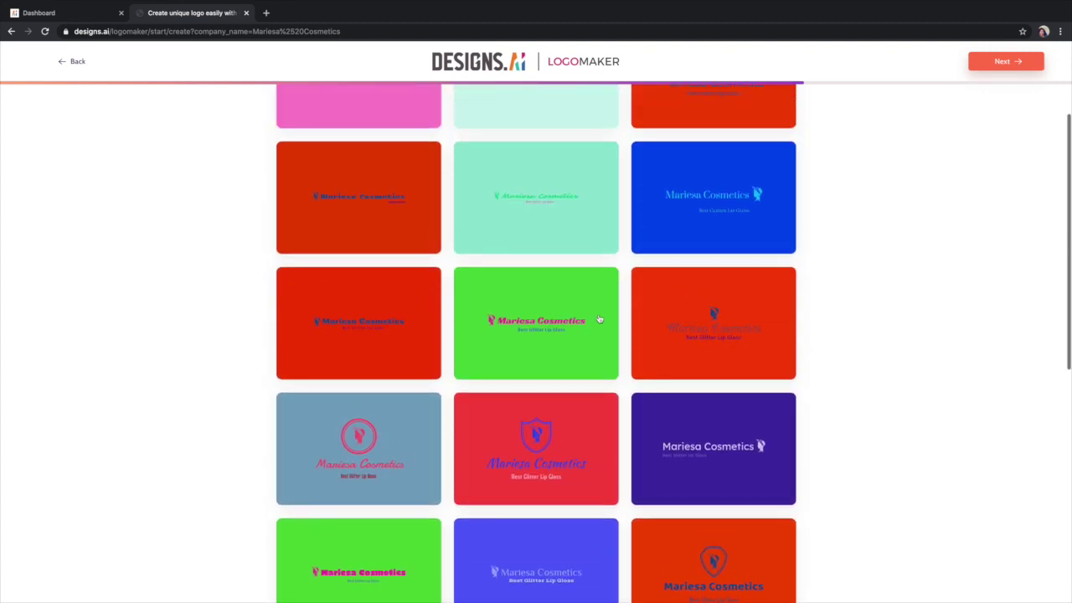
scroll(599, 318, up, 3)
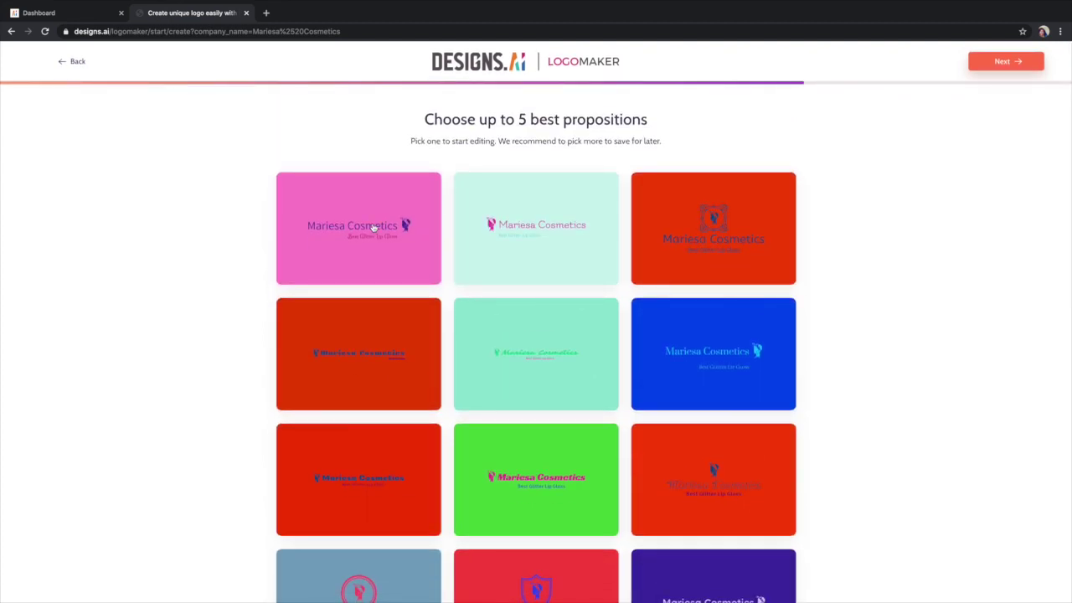
click(374, 229)
click(684, 238)
click(987, 65)
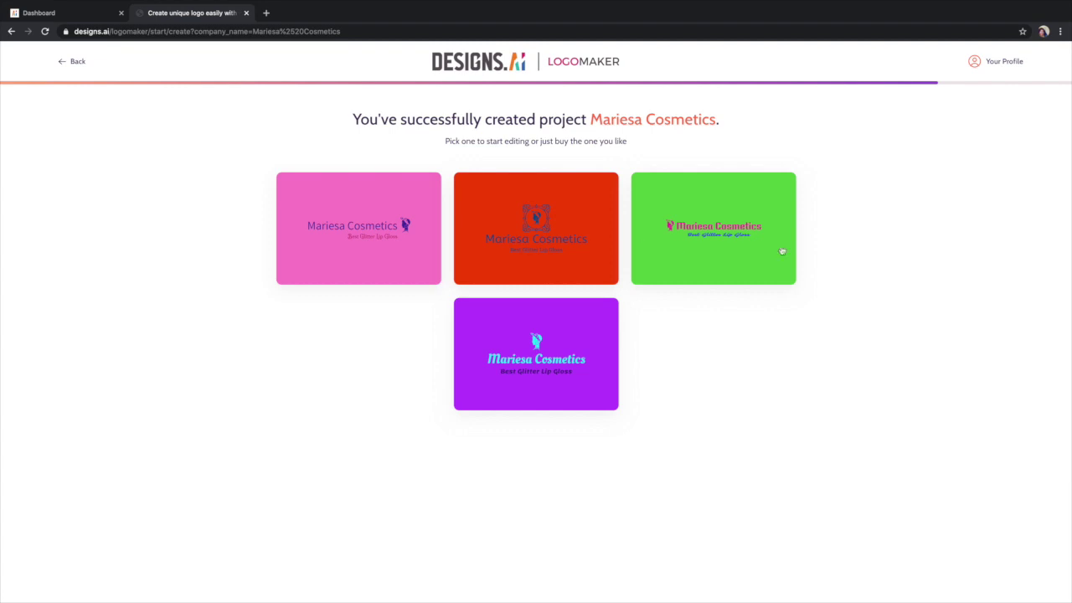
Step: Open the purple Mariesa Cosmetics proposition for editing and show its font options
mouse_move(553, 339)
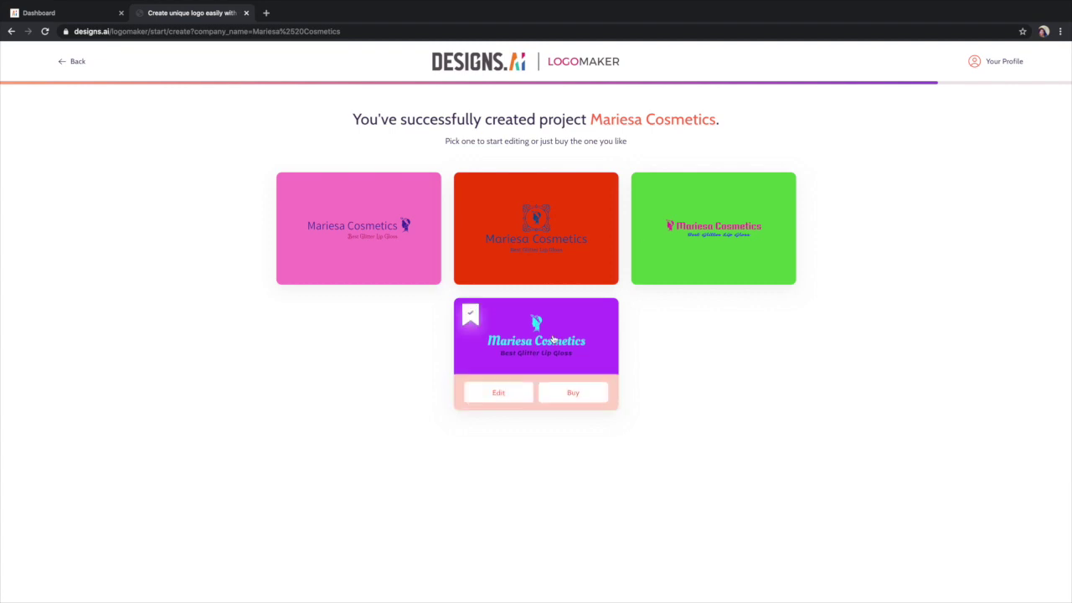
click(482, 398)
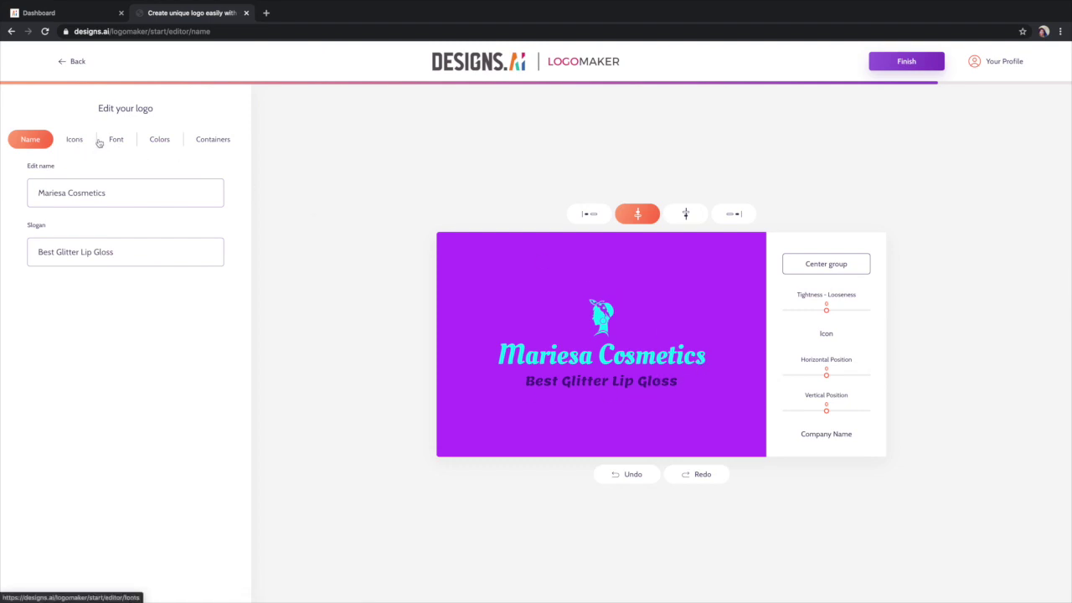
click(125, 144)
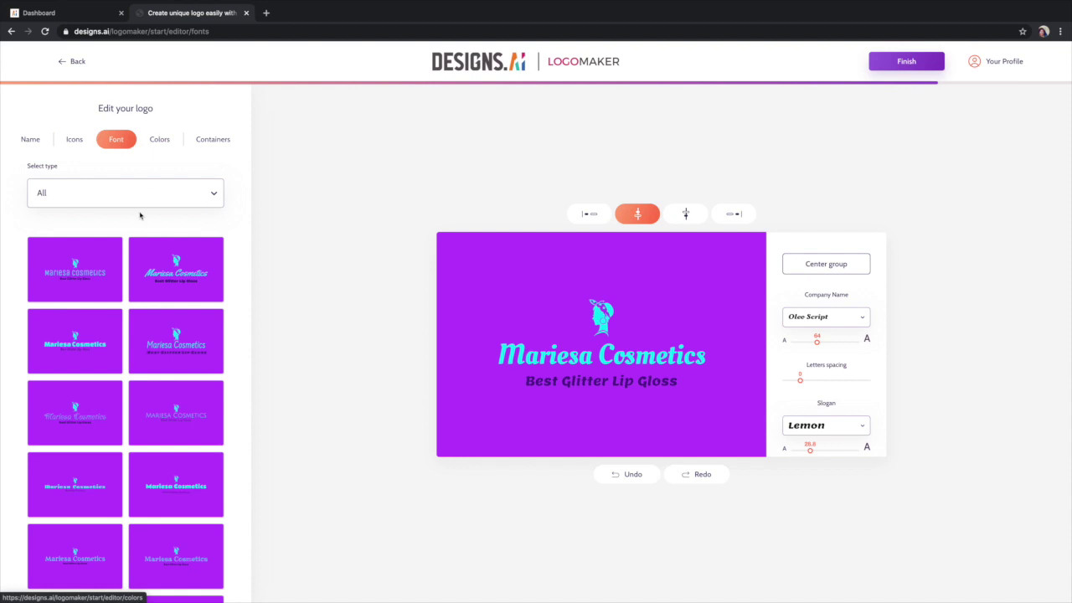
Step: Try several suggested font pairings and settle on Croissant One for the company name with Damion for the slogan
click(84, 352)
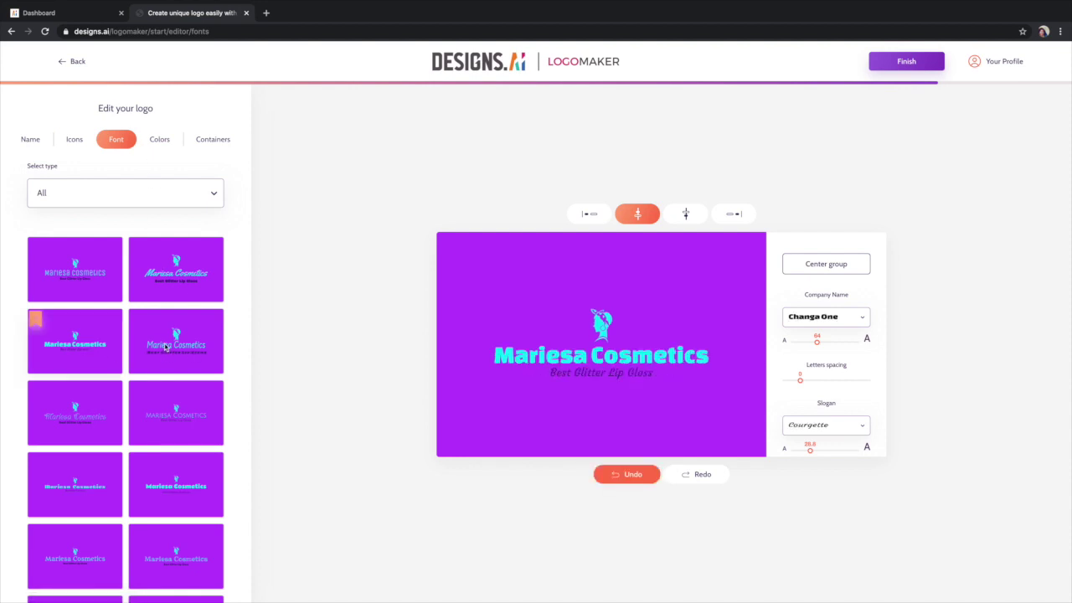
click(146, 369)
click(156, 389)
click(166, 484)
click(172, 441)
click(88, 443)
click(81, 474)
click(84, 433)
scroll(86, 433, down, 2)
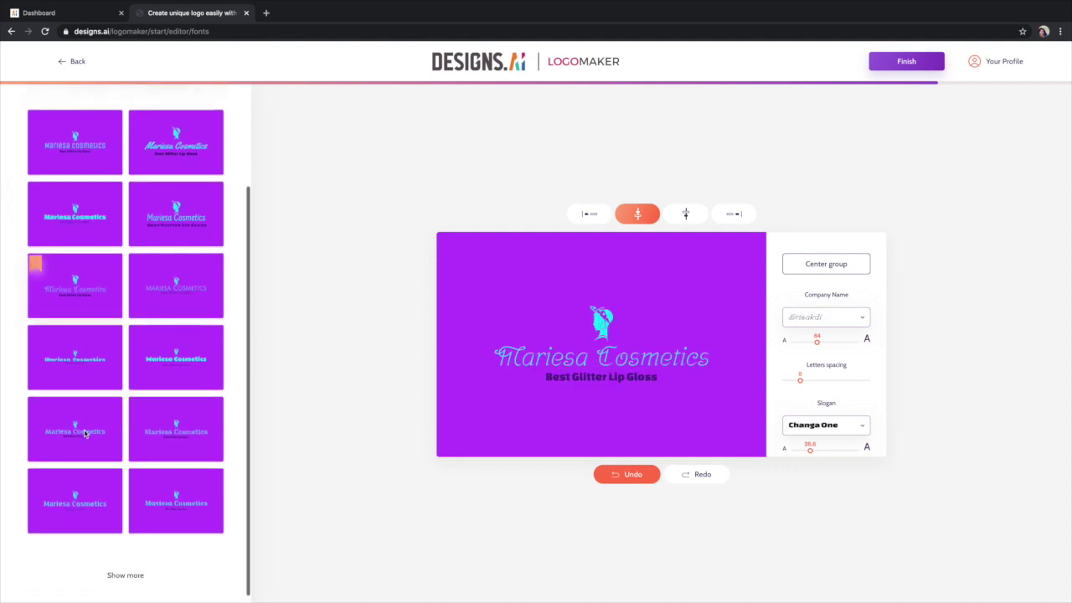
click(87, 410)
click(159, 432)
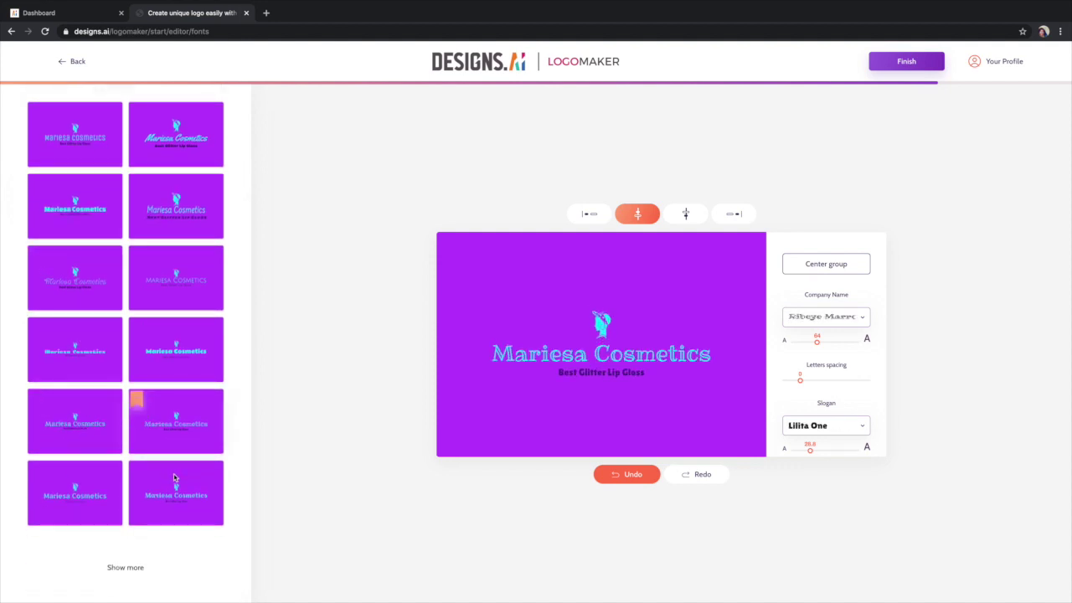
click(174, 477)
scroll(151, 253, up, 2)
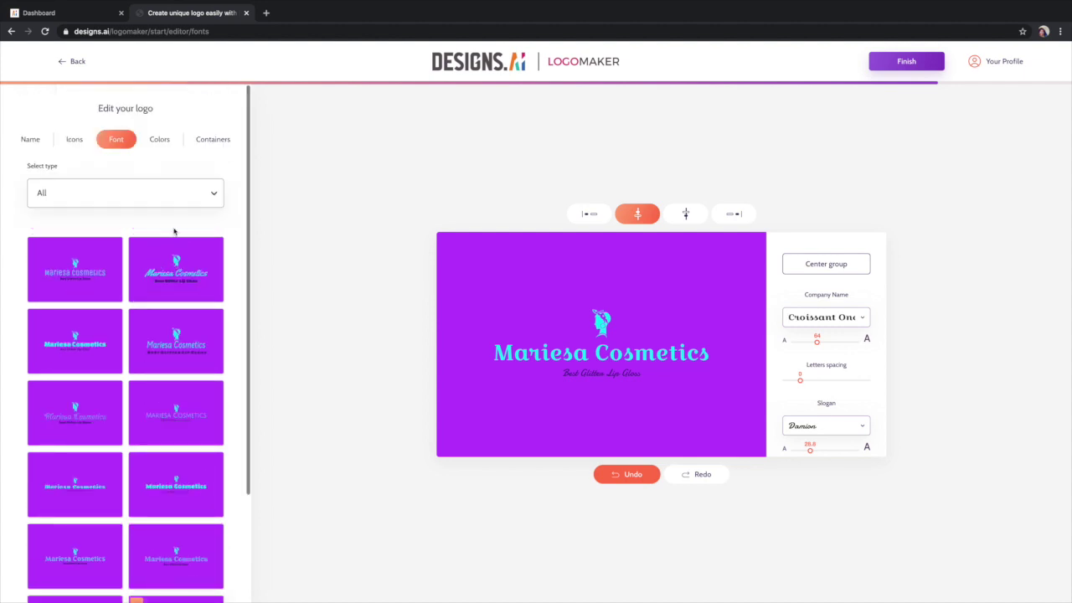
Step: Try several Magic Twist color schemes on the logo, including the pink, teal and purple backgrounds
click(155, 140)
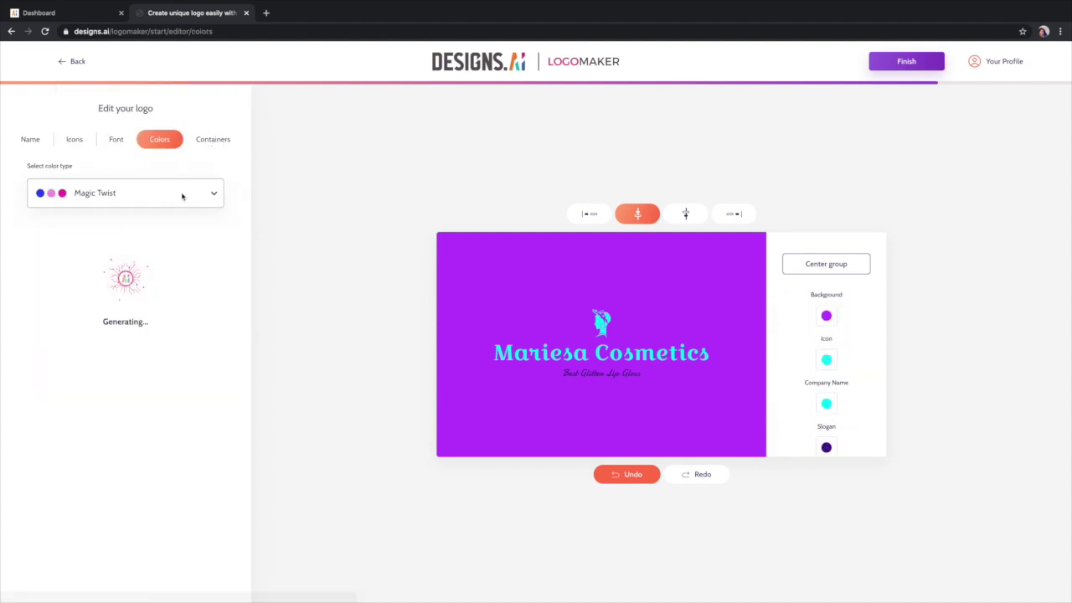
click(166, 428)
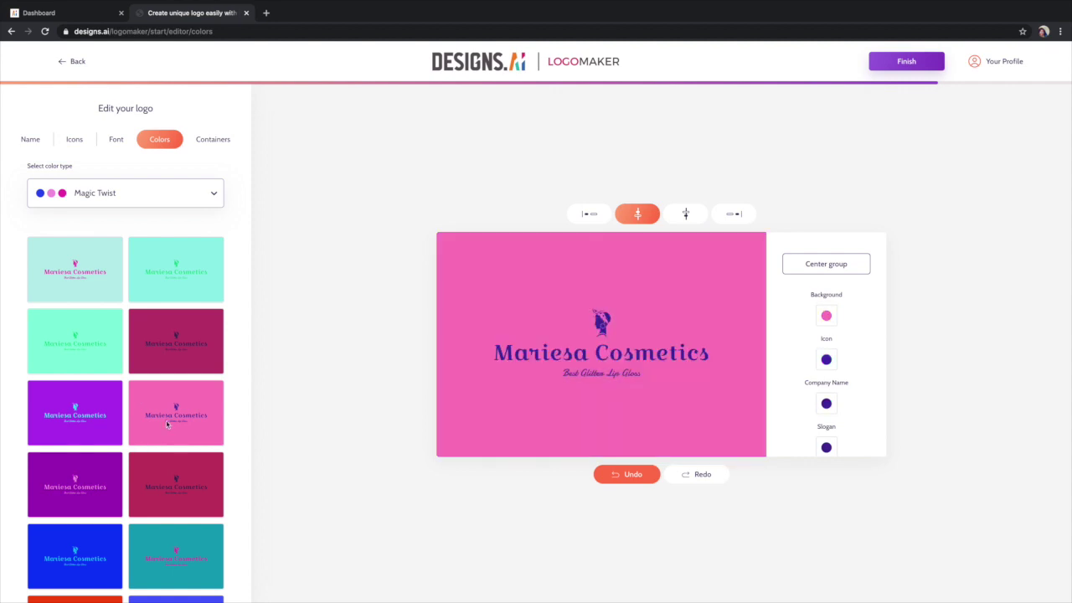
scroll(132, 414, down, 3)
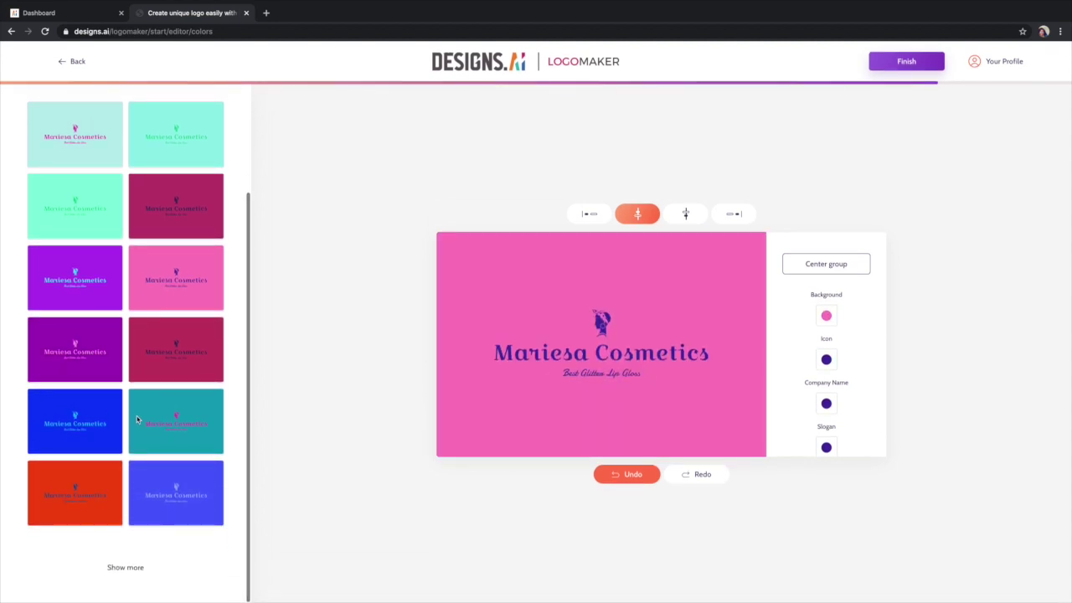
click(73, 419)
click(187, 417)
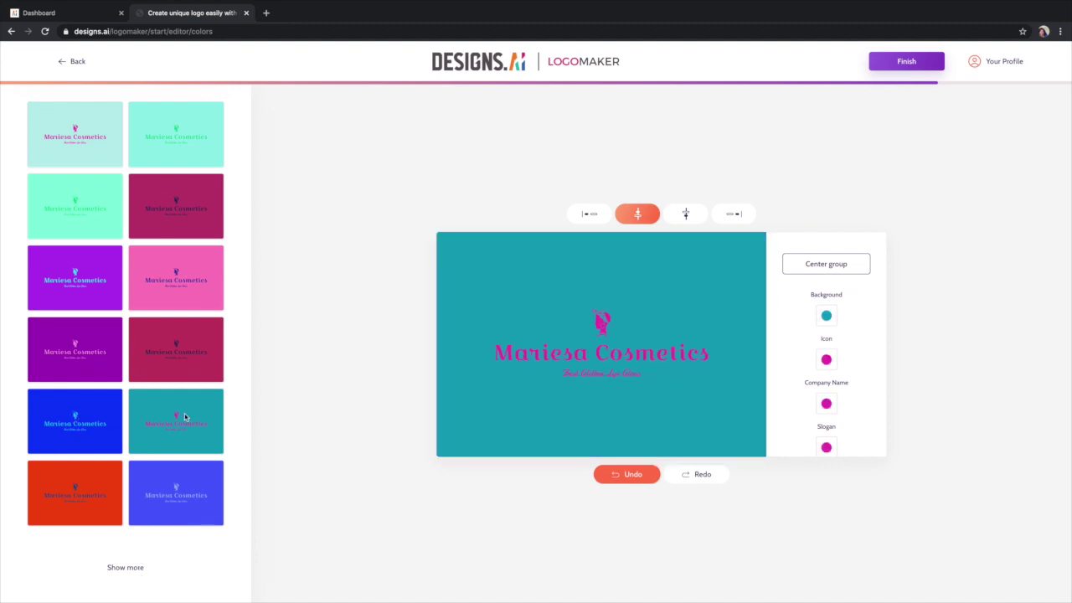
click(103, 361)
click(102, 273)
Step: Load more color schemes and apply the one with a mint green background and magenta icon and text
click(123, 568)
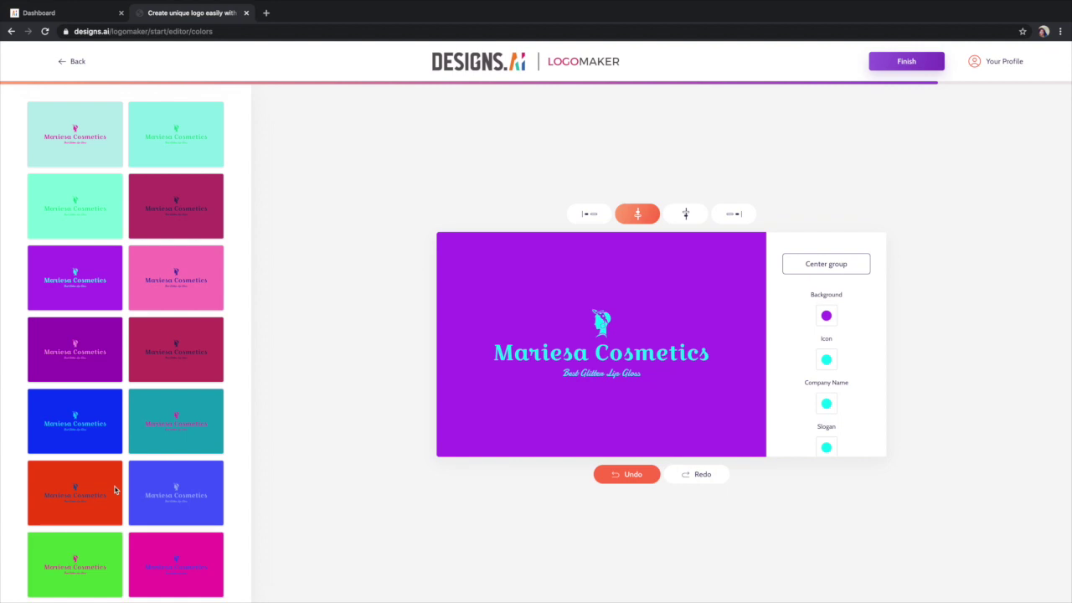
scroll(115, 490, down, 4)
click(118, 489)
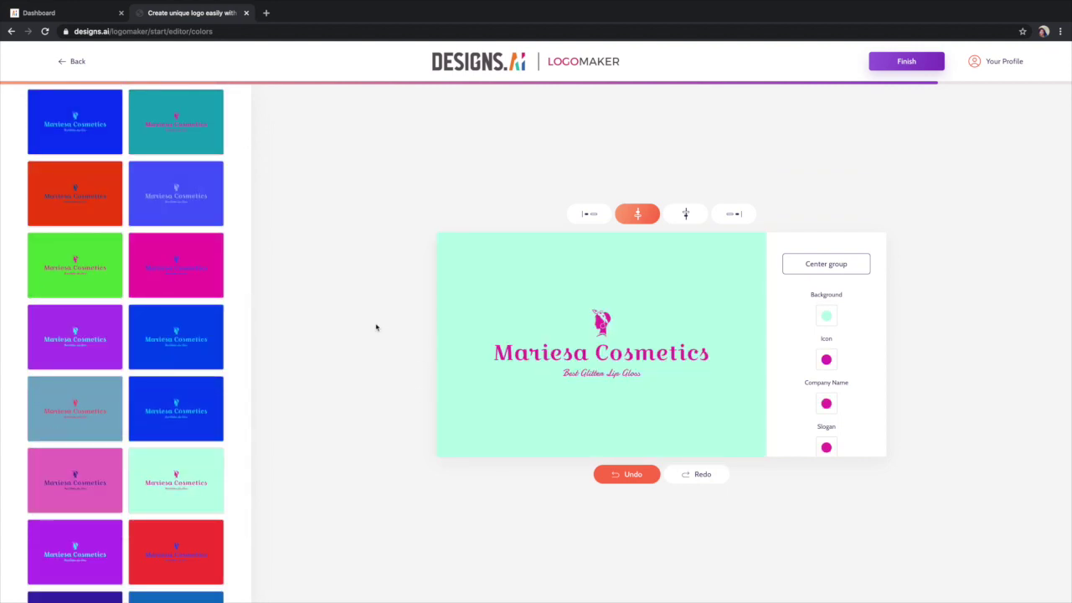
scroll(174, 241, up, 6)
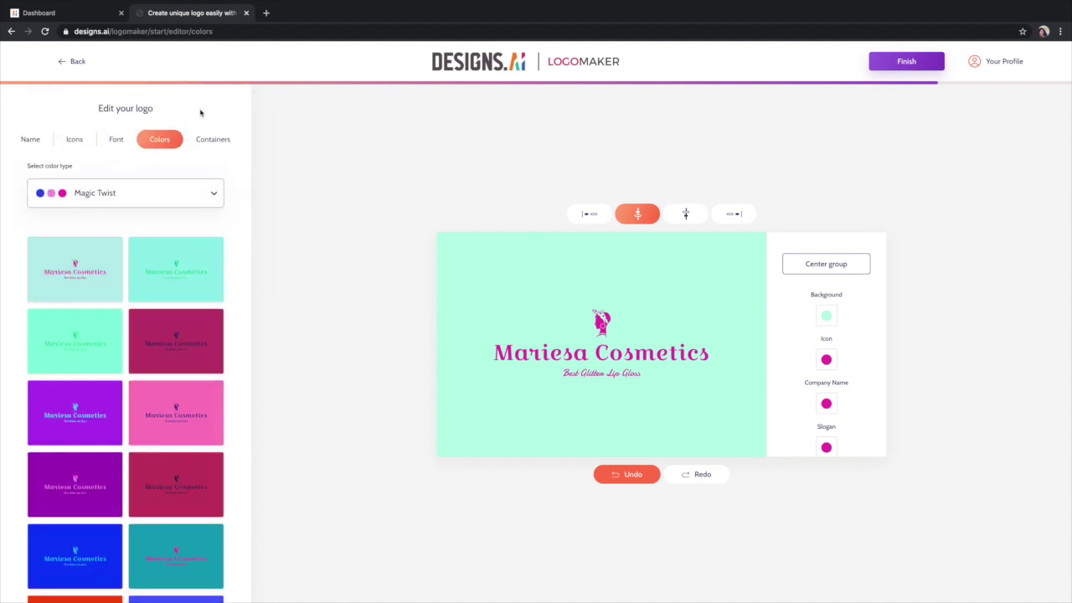
Step: Review the editor's icon, container and color options for the logo
click(73, 140)
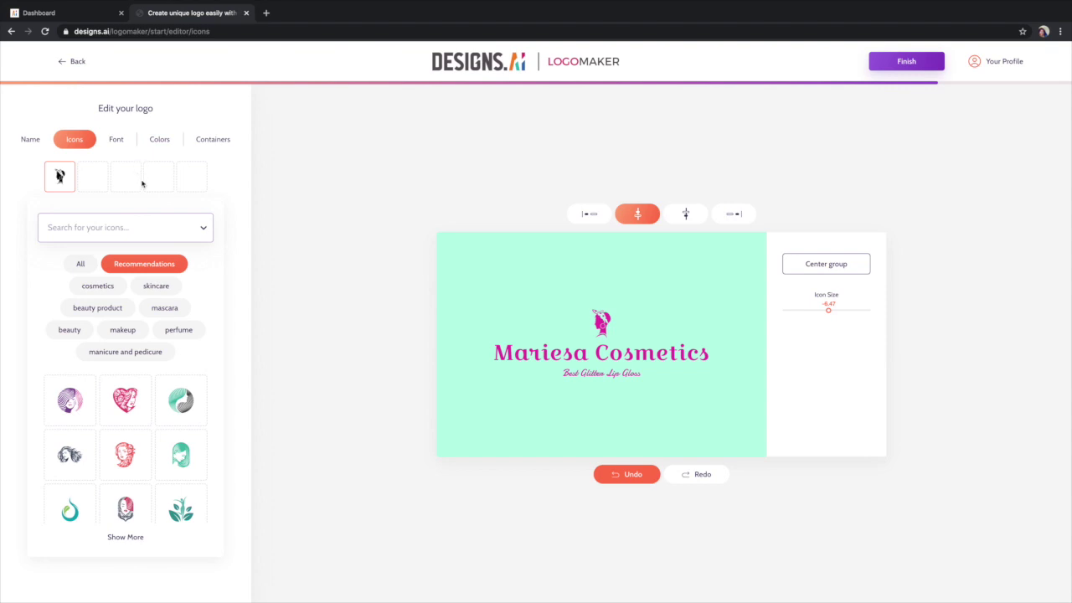
click(209, 141)
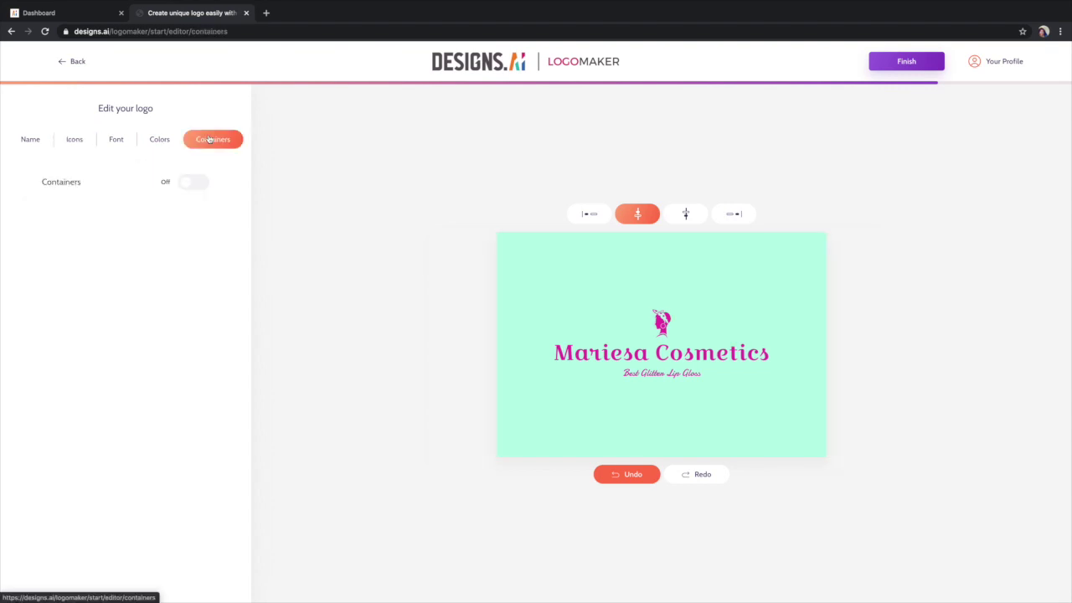
click(156, 142)
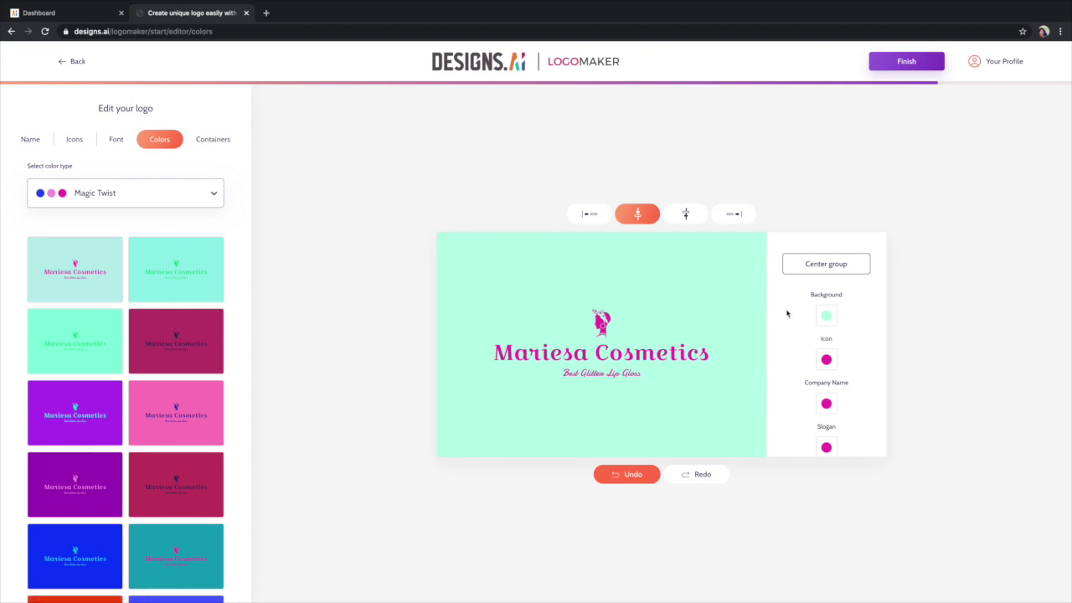
Step: Finish the logo and go on to the purchase page to compare the Basic and Premium packages
click(917, 64)
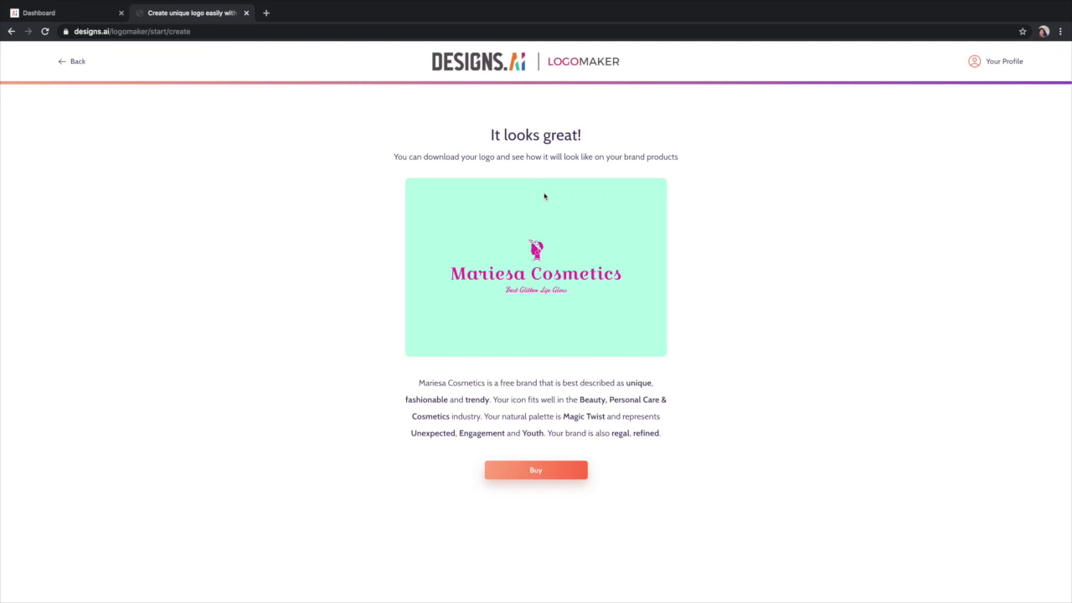
click(537, 472)
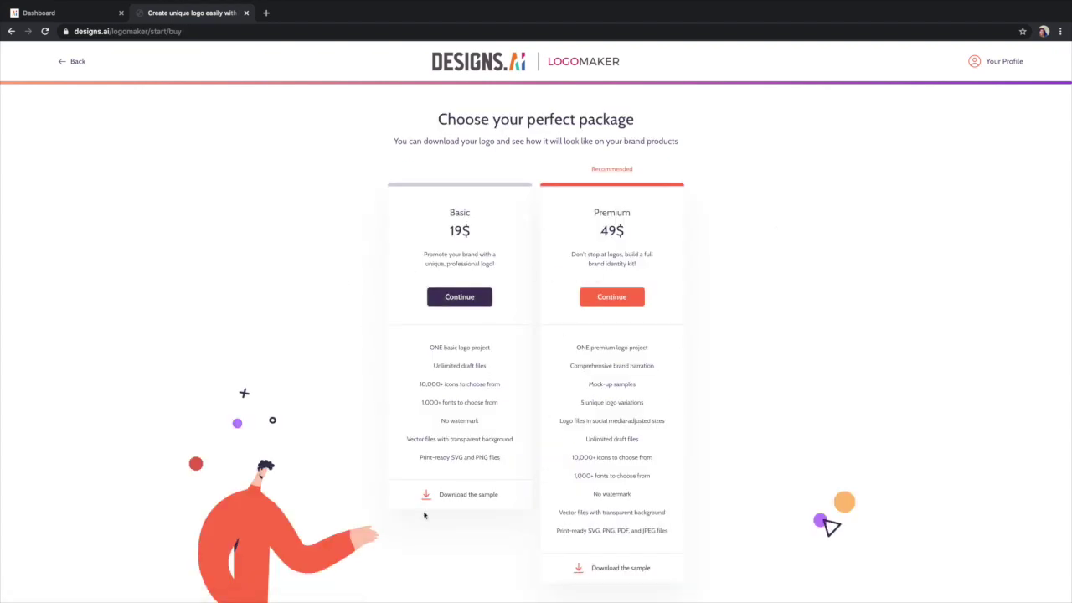
scroll(521, 511, down, 1)
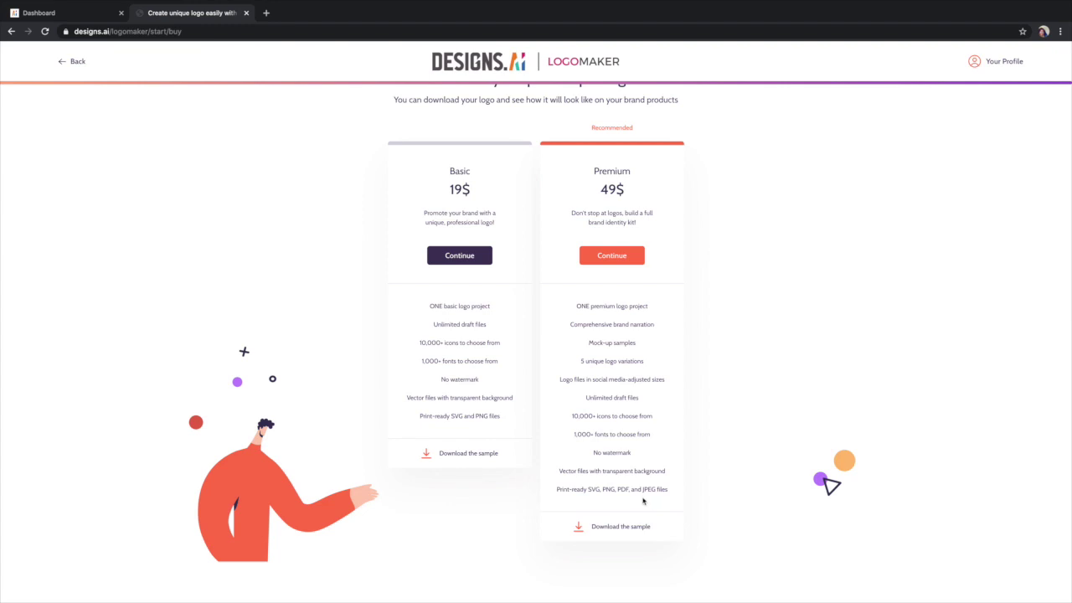
scroll(517, 378, up, 1)
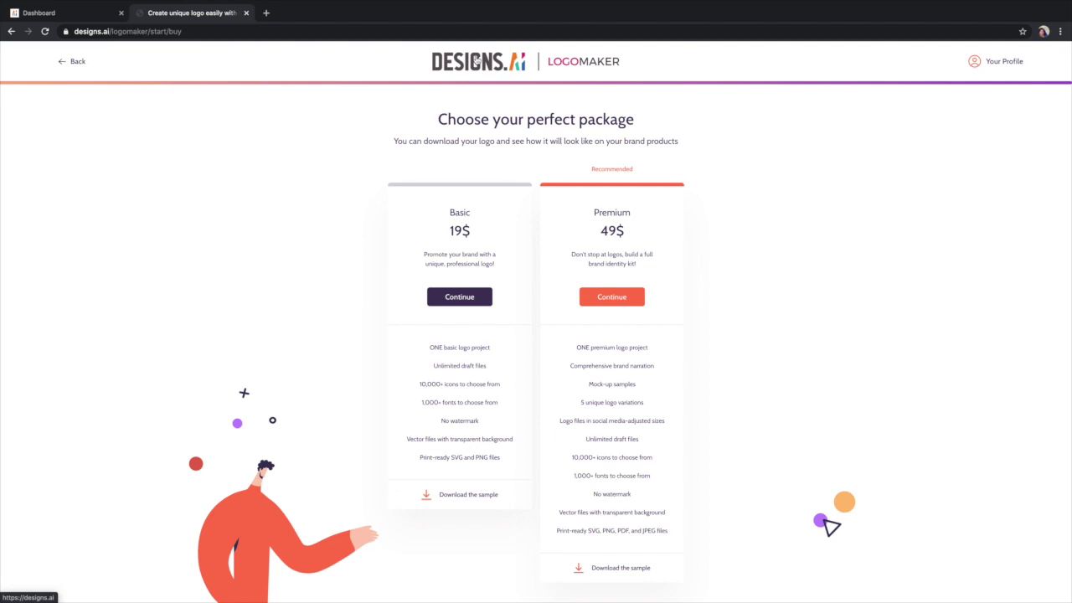
Step: Return to the dashboard and start a new Logomaker project with the company name Mariesa Cosmetics
click(478, 61)
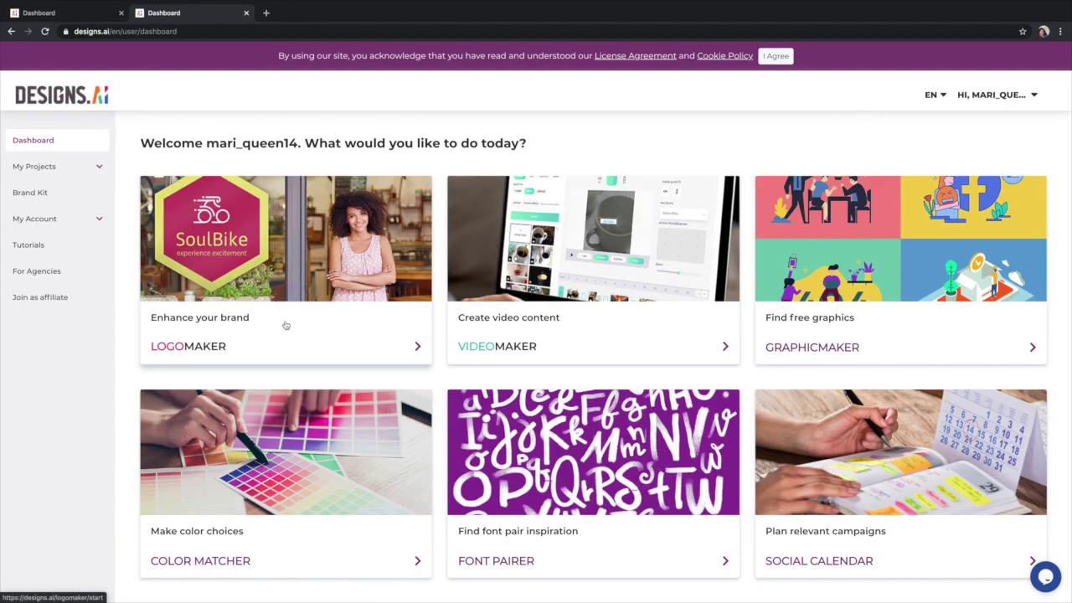
click(285, 325)
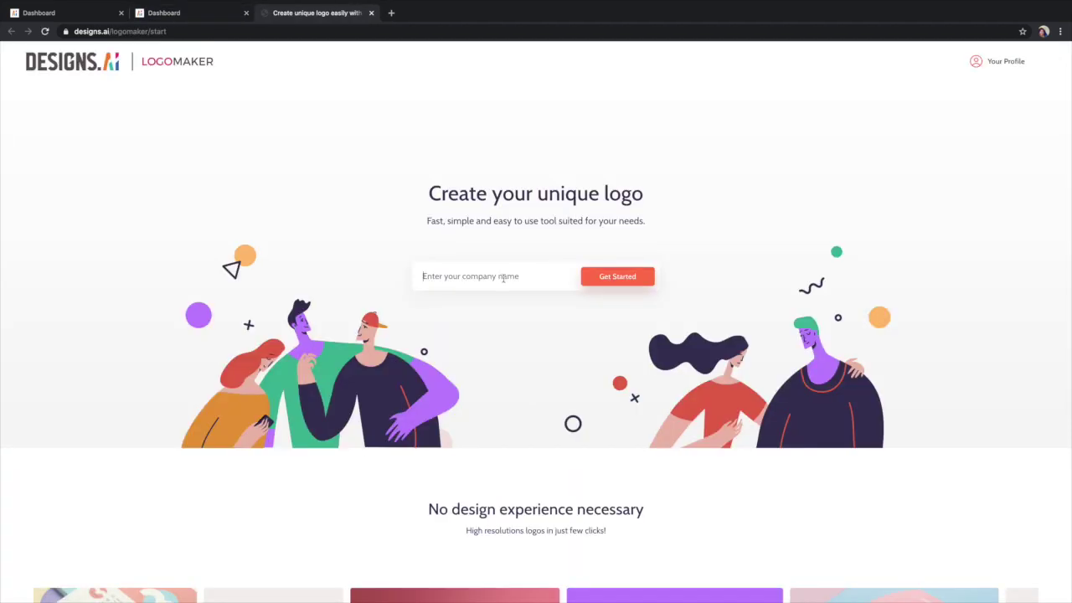
click(503, 278)
text(Mariesa Cosmetics)
click(629, 278)
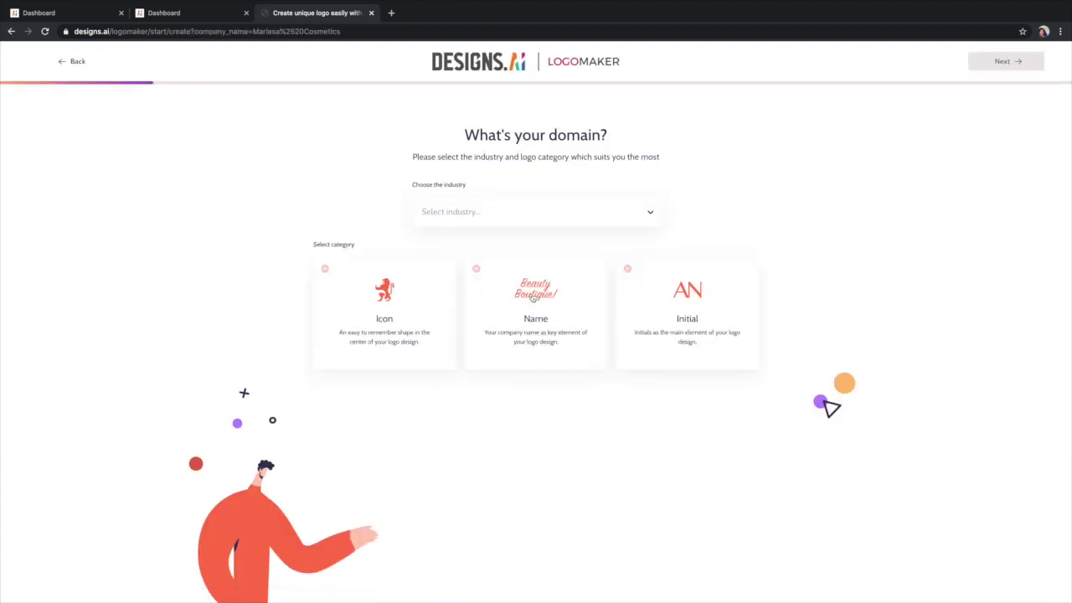
Step: Choose the Initial logo category and the Beauty, Personal Care & Cosmetics industry, and continue
click(701, 307)
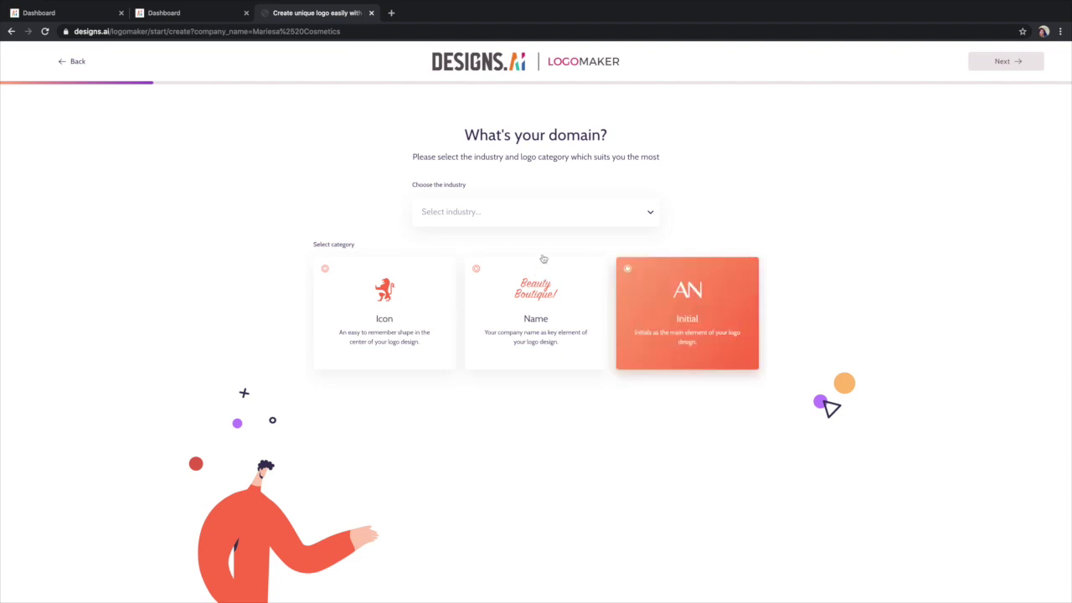
click(578, 214)
text(be)
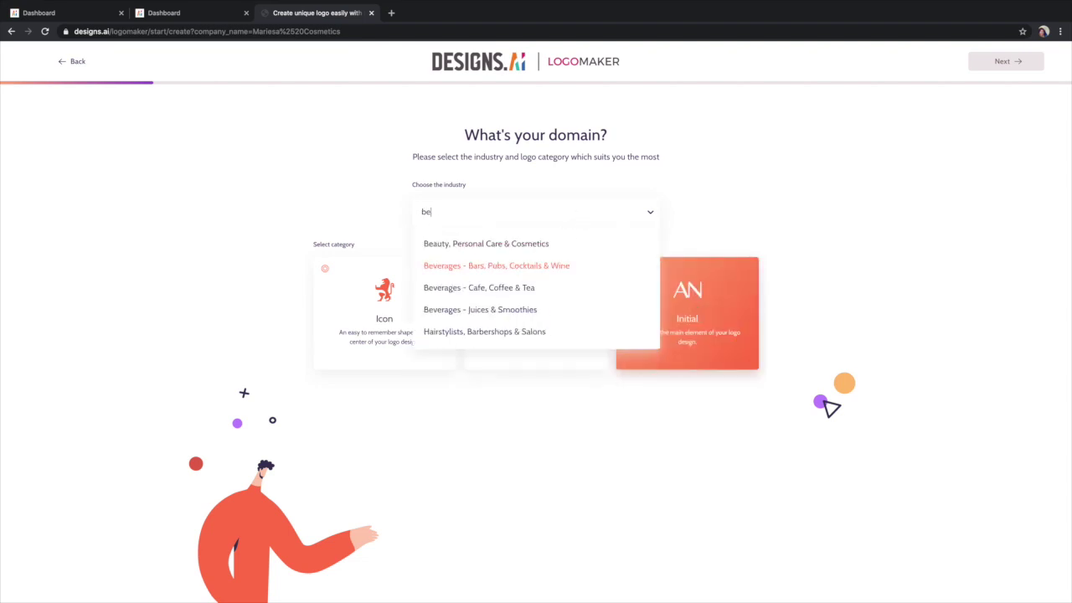
key(BackSpace)
key(BackSpace)
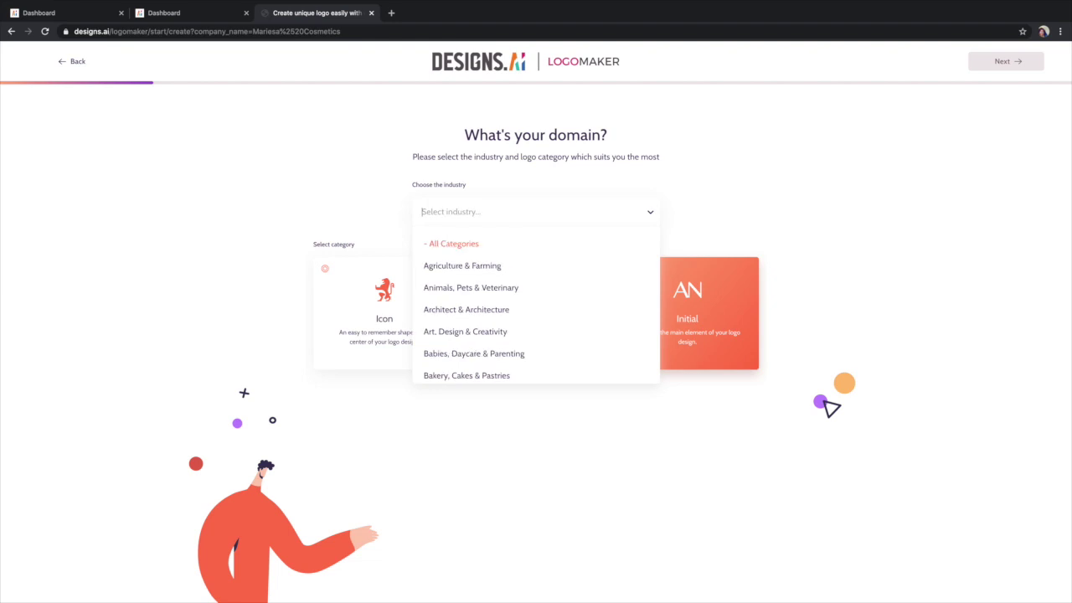
scroll(486, 275, down, 1)
scroll(486, 275, down, 5)
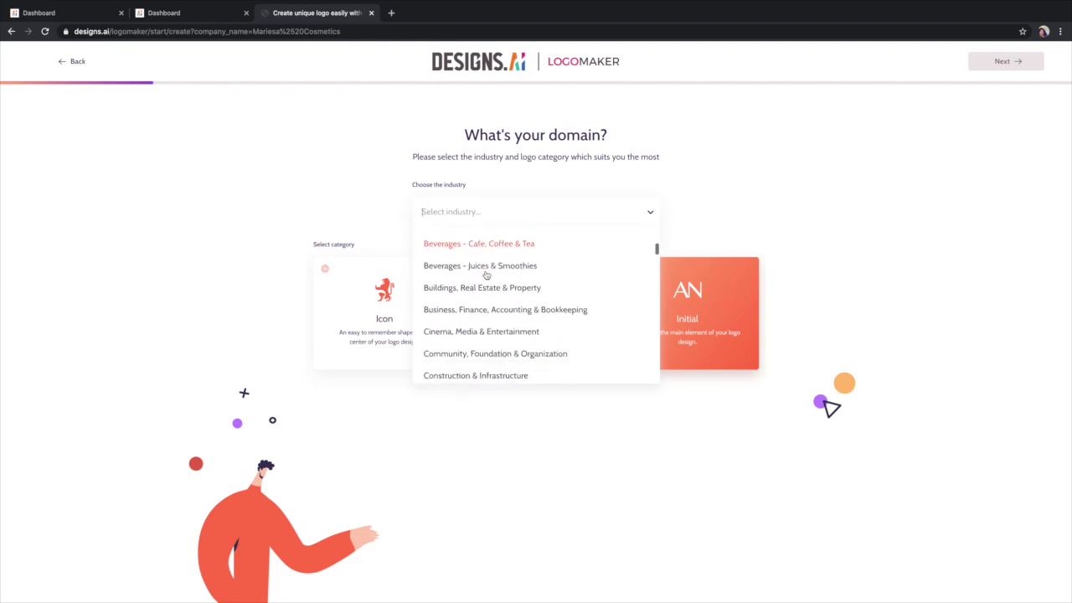
scroll(486, 275, down, 6)
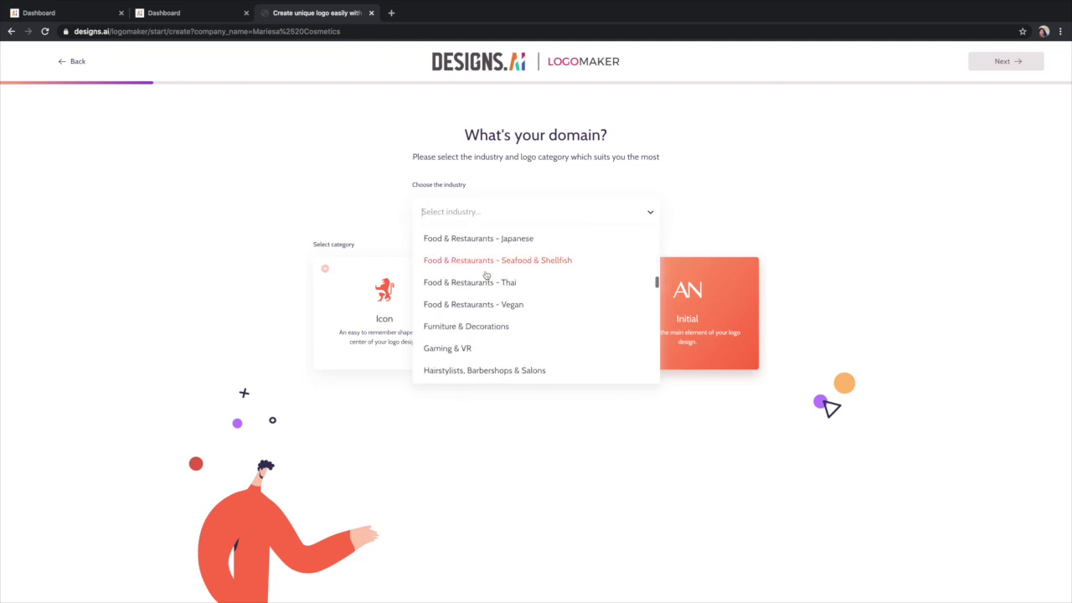
scroll(486, 275, down, 3)
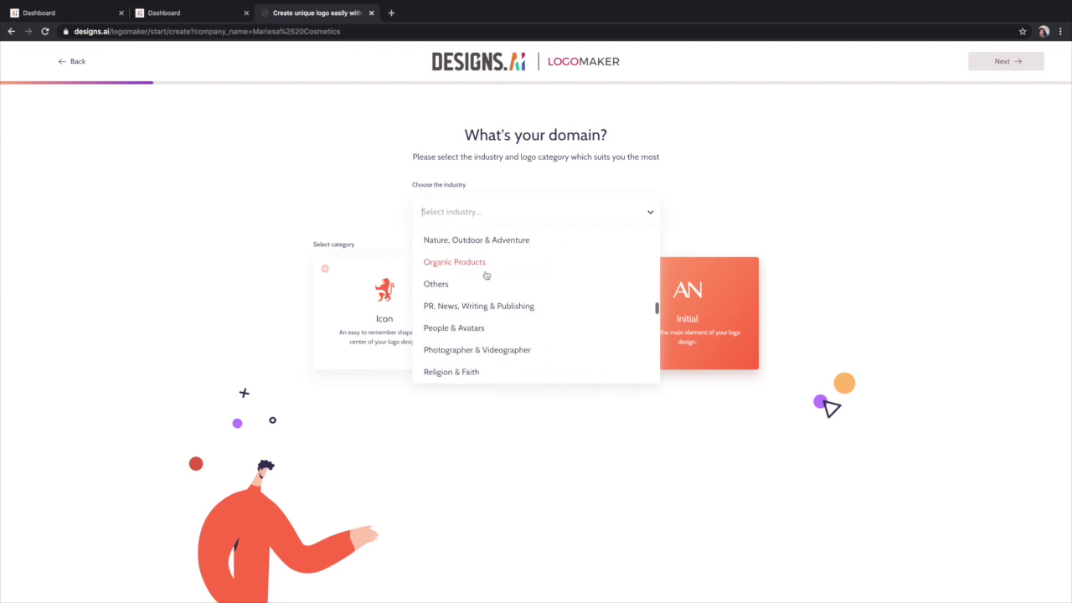
text(be)
click(469, 243)
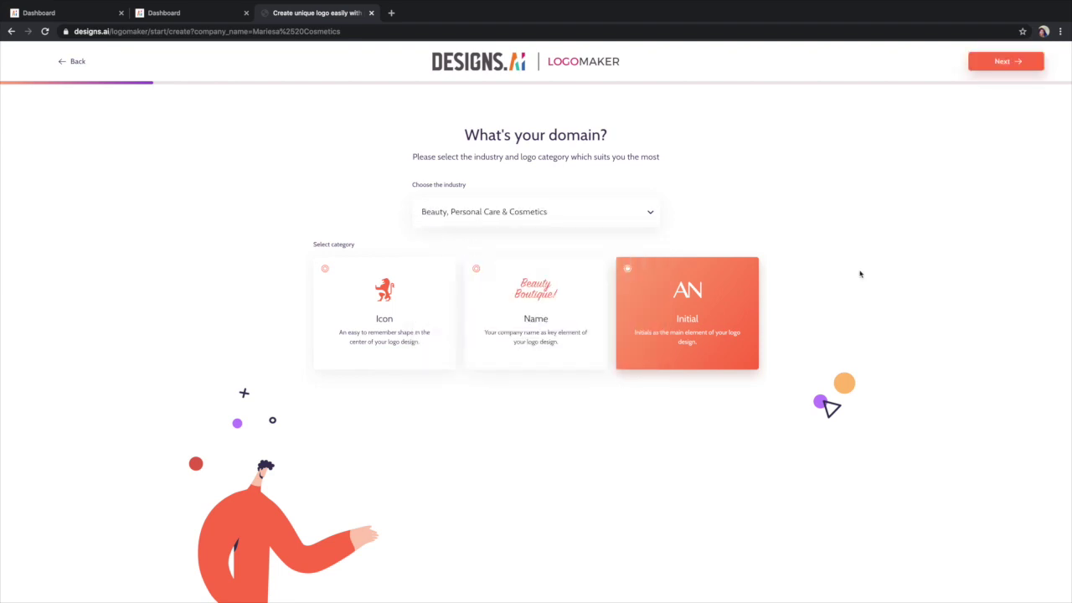
click(991, 64)
click(488, 287)
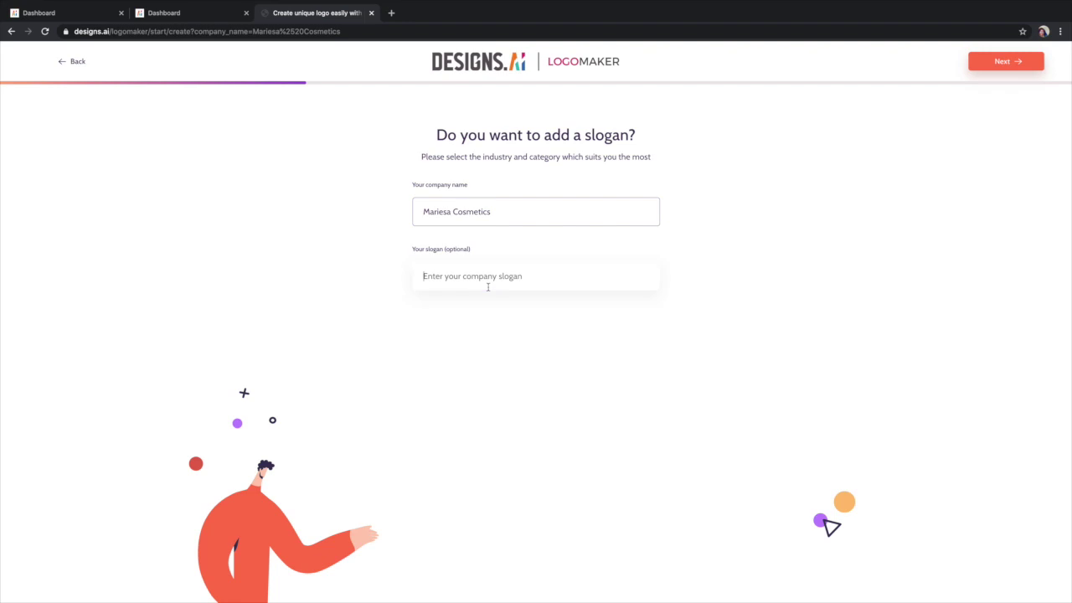
text(B)
key(BackSpace)
key(BackSpace)
key(BackSpace)
key(BackSpace)
key(BackSpace)
key(BackSpace)
key(BackSpace)
Step: Skip the slogan, select the Evertaxi, Maroyals, Rotative, Empire and Mobifon styles, and continue
click(1001, 64)
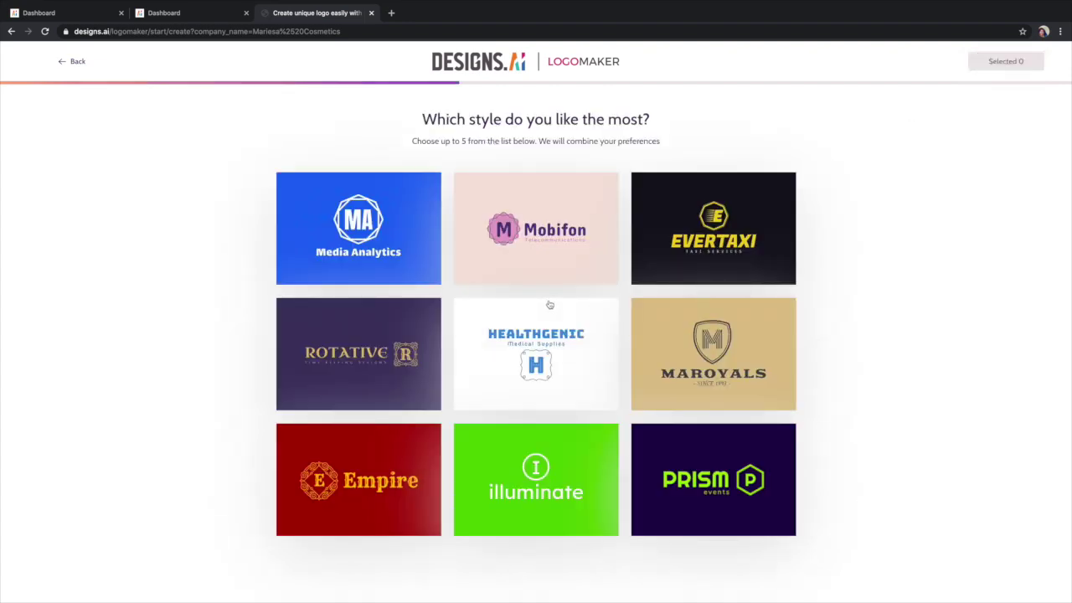
click(704, 245)
click(706, 371)
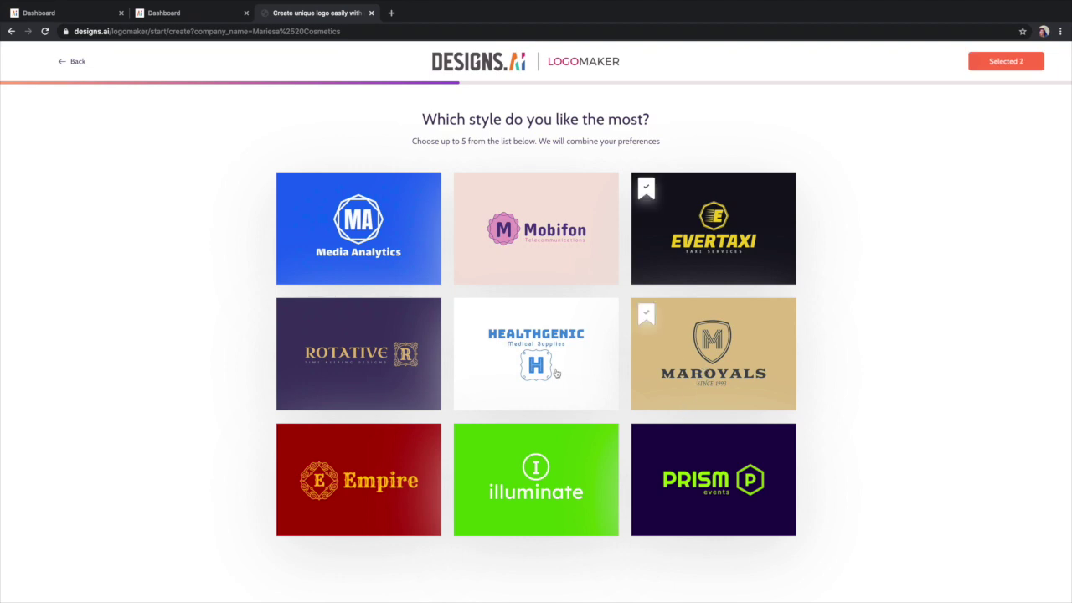
click(383, 354)
click(376, 444)
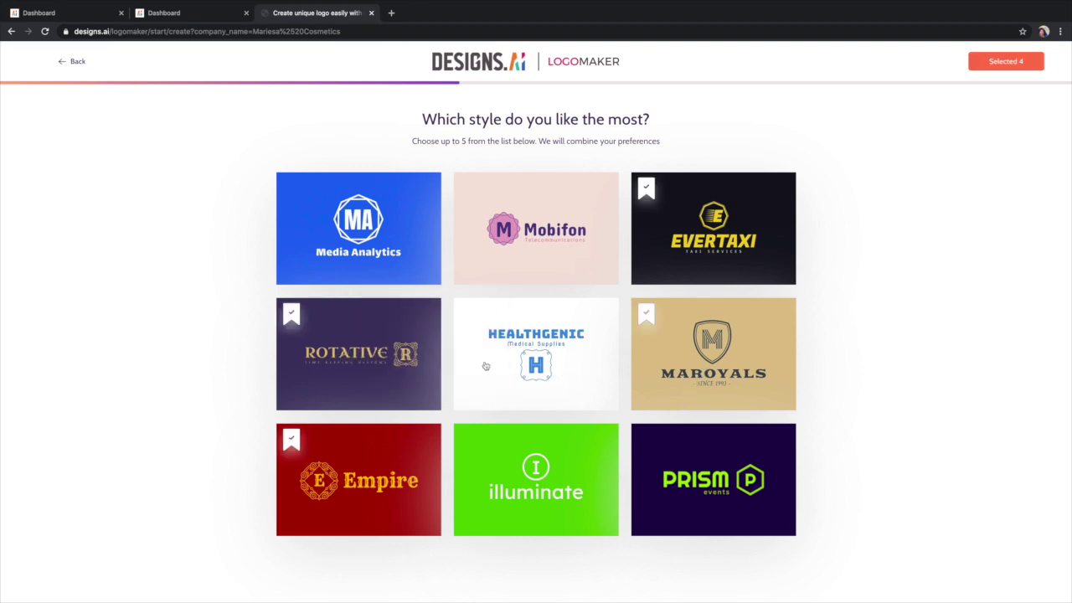
click(528, 266)
click(1003, 62)
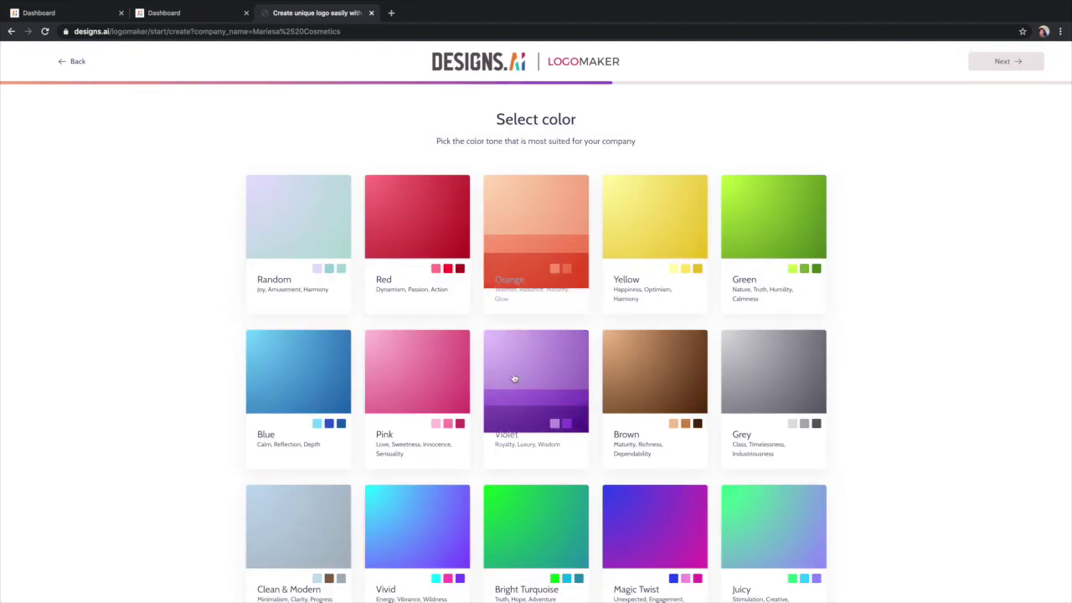
Step: Choose the Blue color tone and load more of the generated logo propositions
click(286, 371)
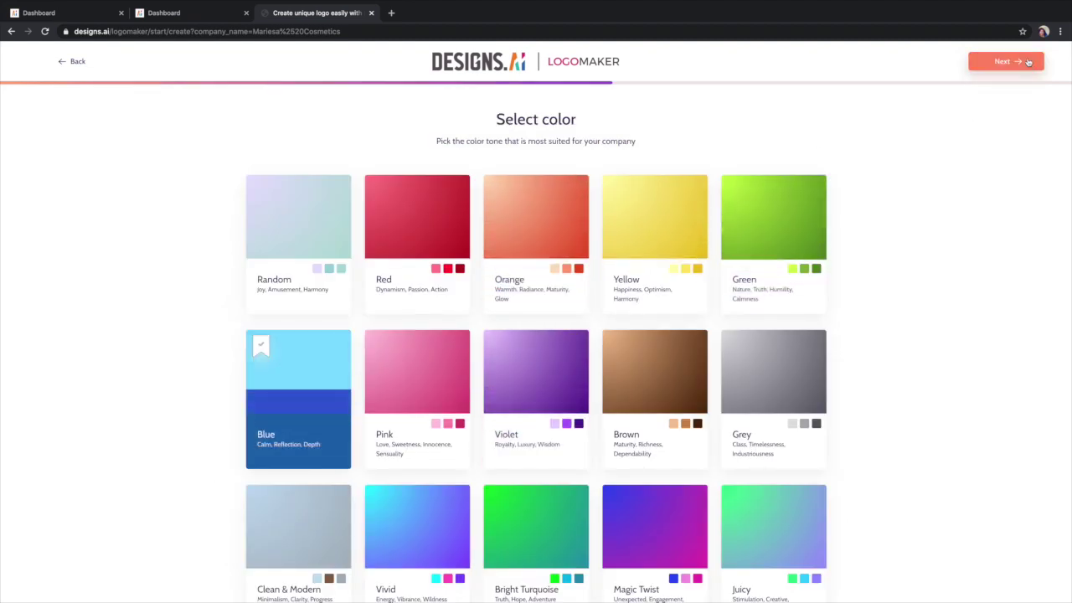
click(1027, 63)
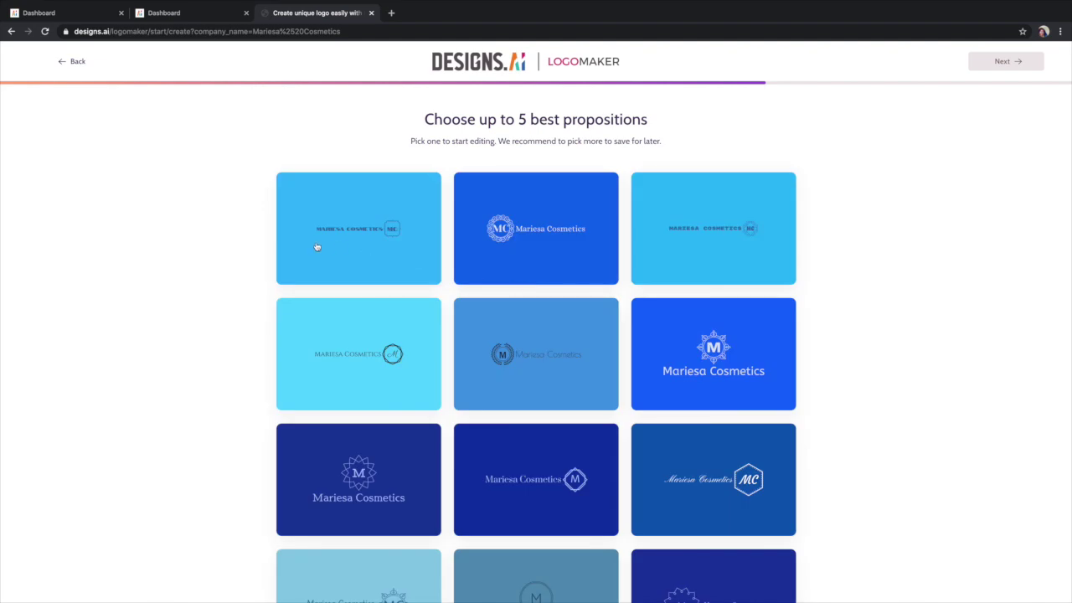
scroll(563, 422, down, 3)
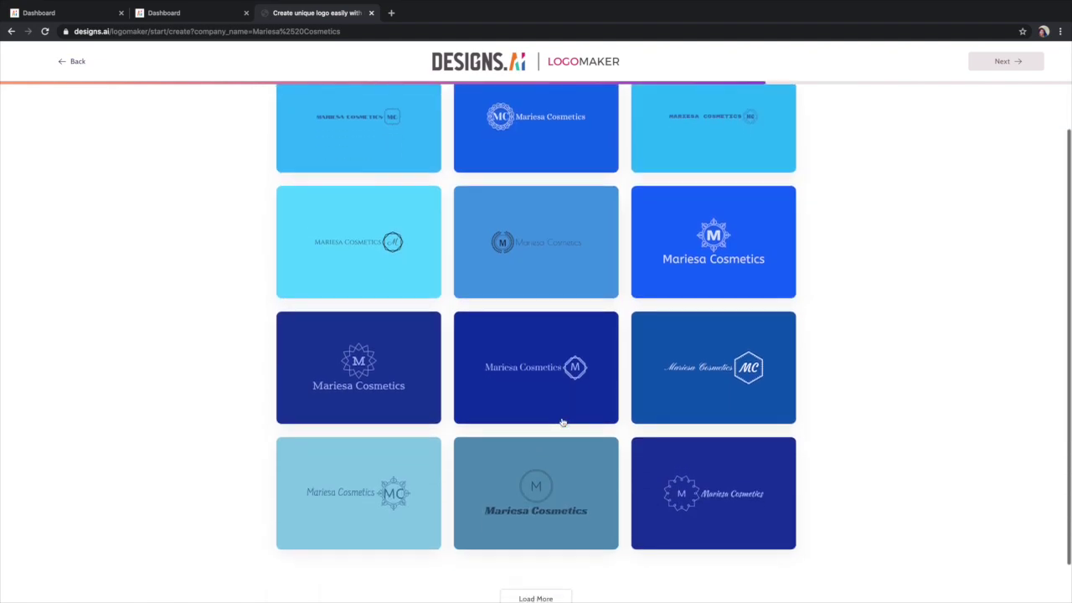
click(533, 553)
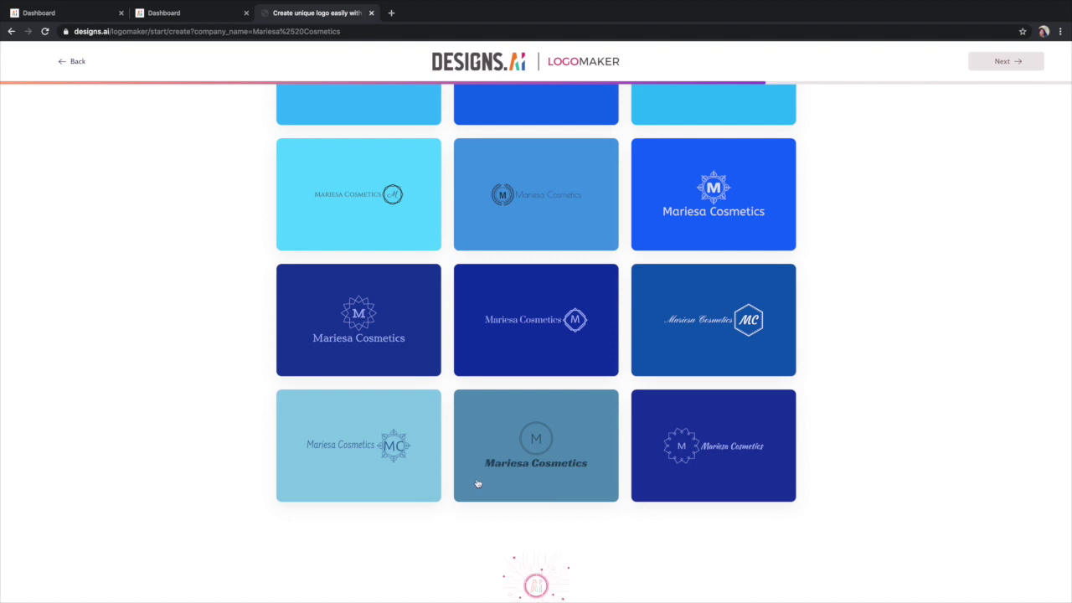
scroll(478, 484, down, 5)
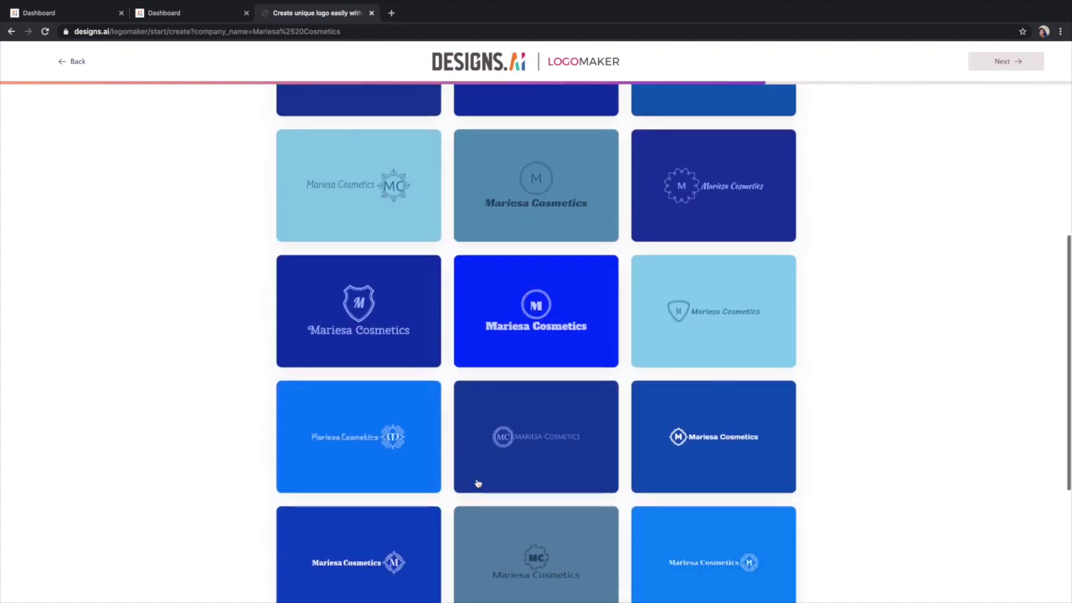
scroll(478, 484, down, 4)
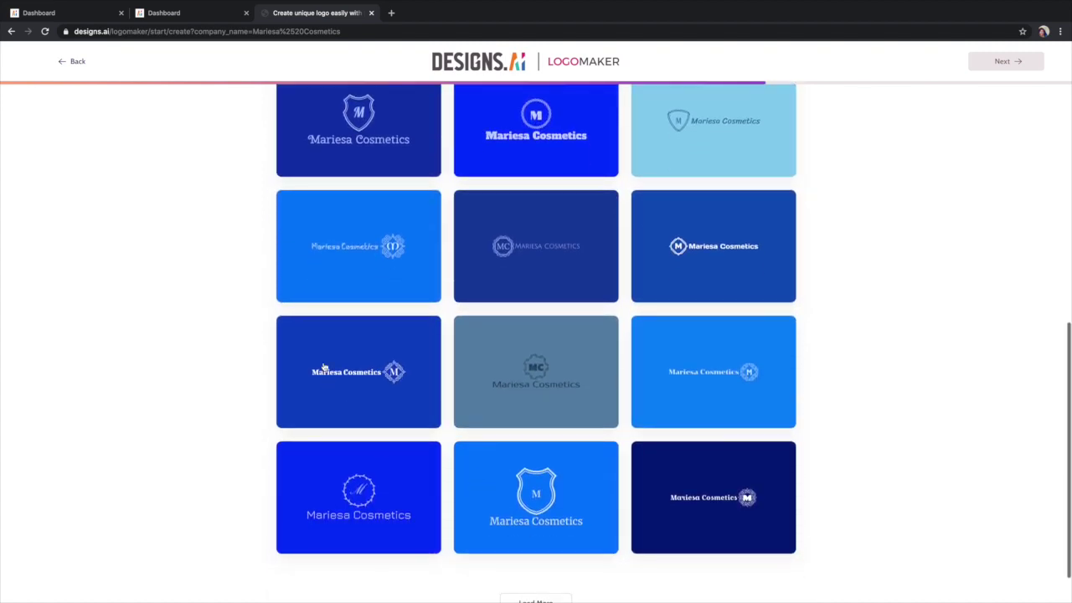
Step: Select five blue logo propositions, including the shield, the diamond-framed M and the dark blue MC one, and create the project from them
click(375, 399)
click(553, 474)
click(656, 479)
scroll(603, 461, down, 1)
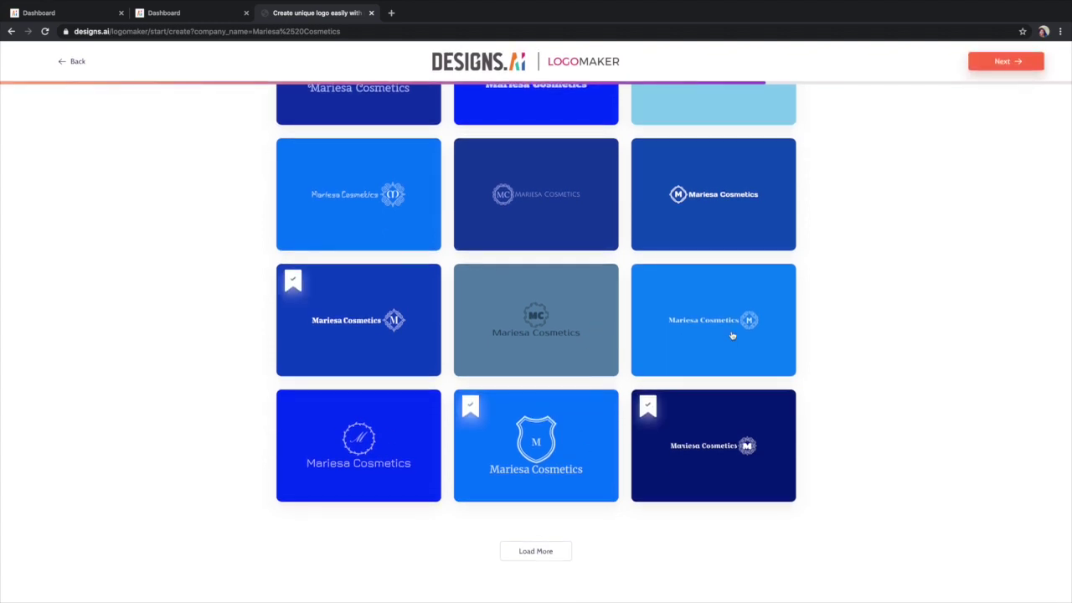
click(661, 268)
click(748, 185)
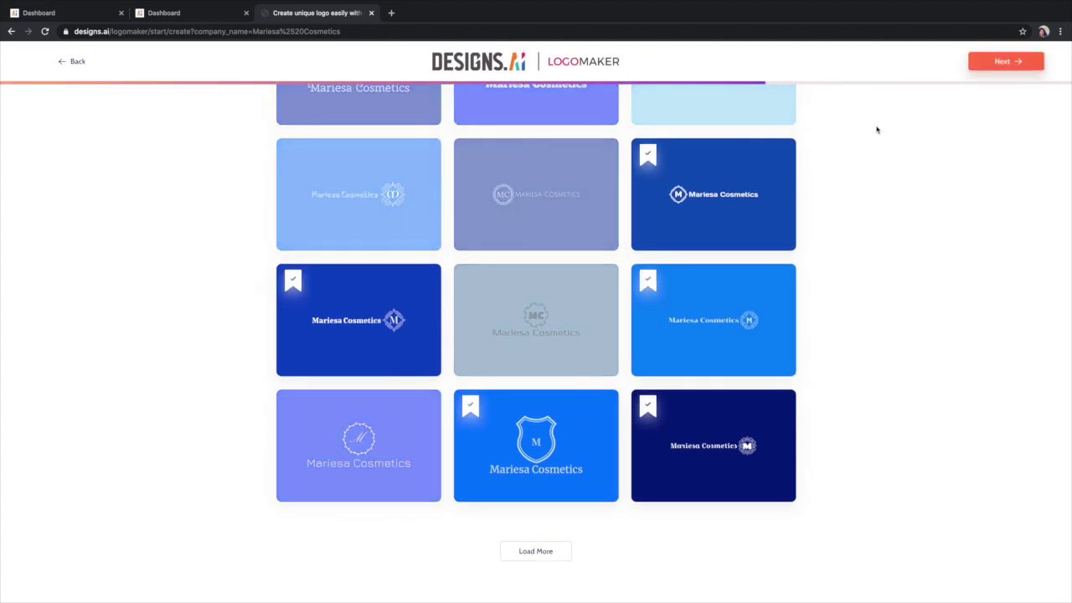
click(718, 197)
click(1005, 61)
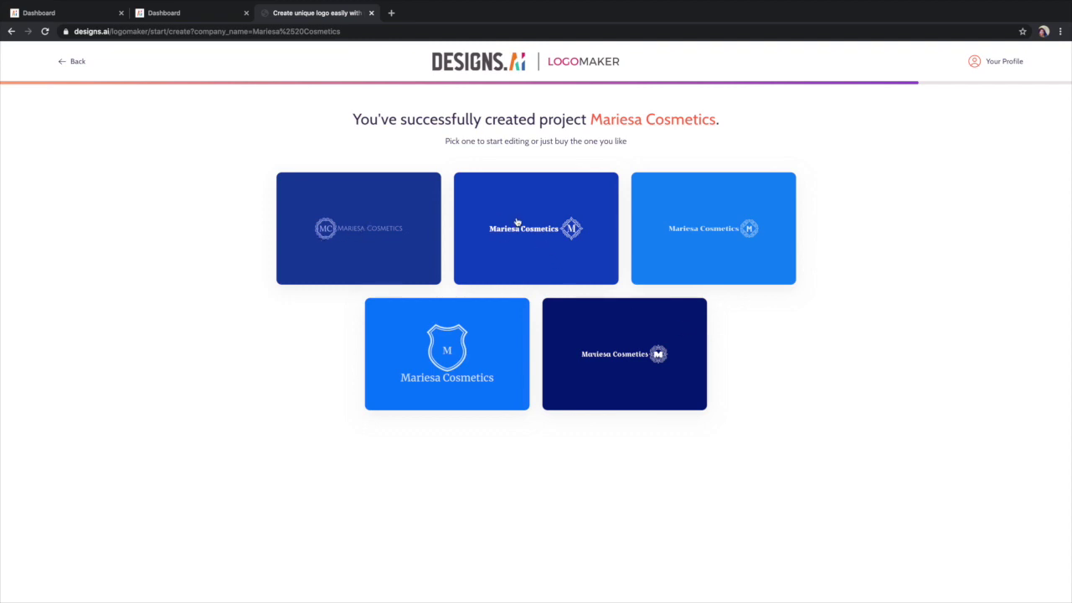
Step: Open the royal blue logo with the diamond-framed M for editing and show its font options
mouse_move(540, 223)
click(497, 267)
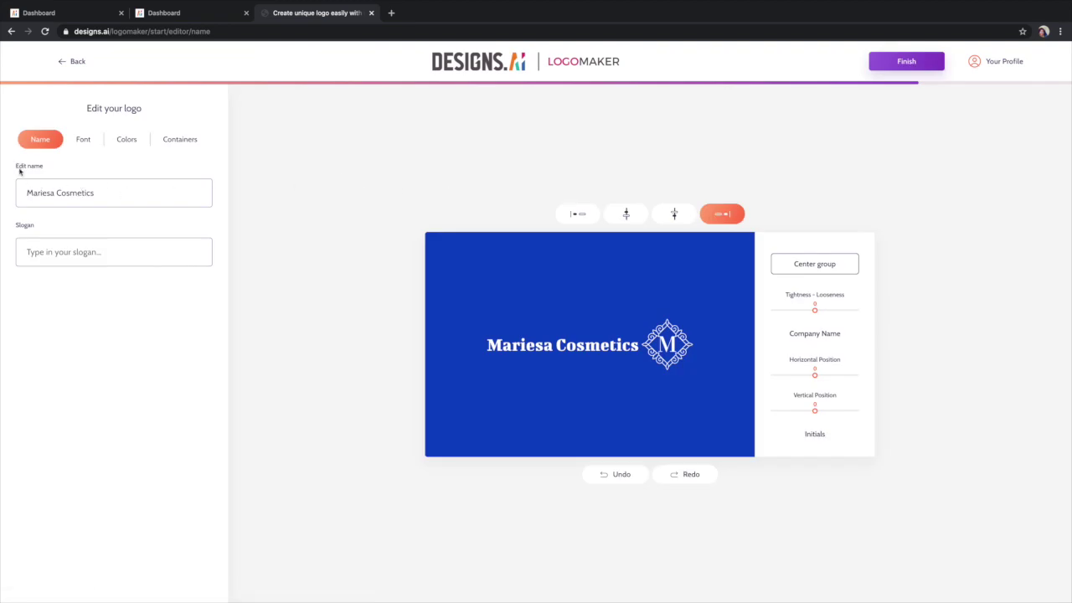
click(84, 140)
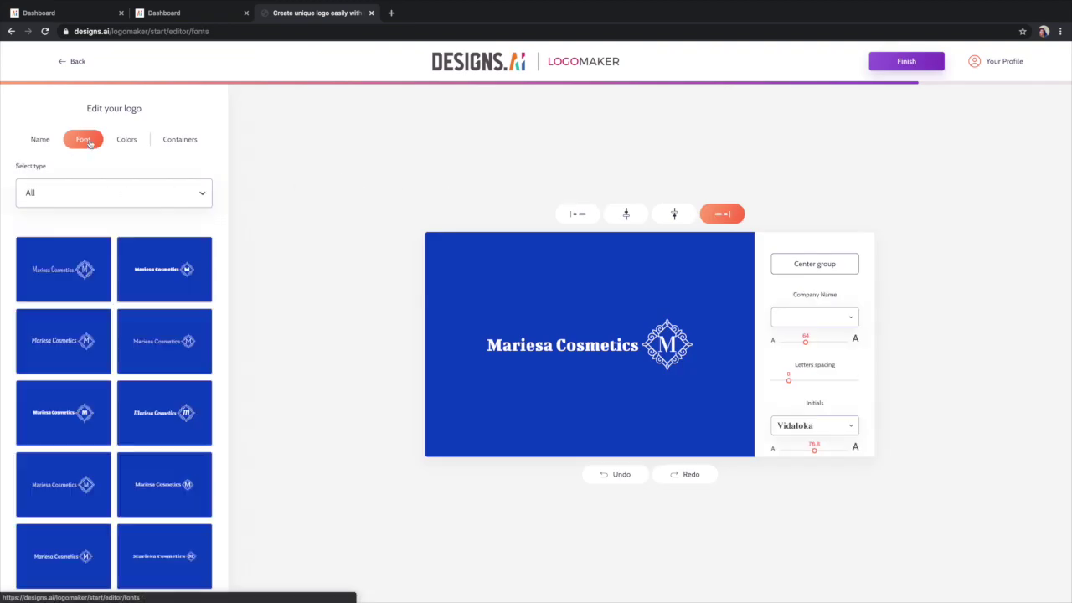
Step: Try several font presets on the logo, including Oleo Script
click(57, 276)
click(146, 276)
click(154, 366)
click(164, 417)
scroll(161, 422, down, 2)
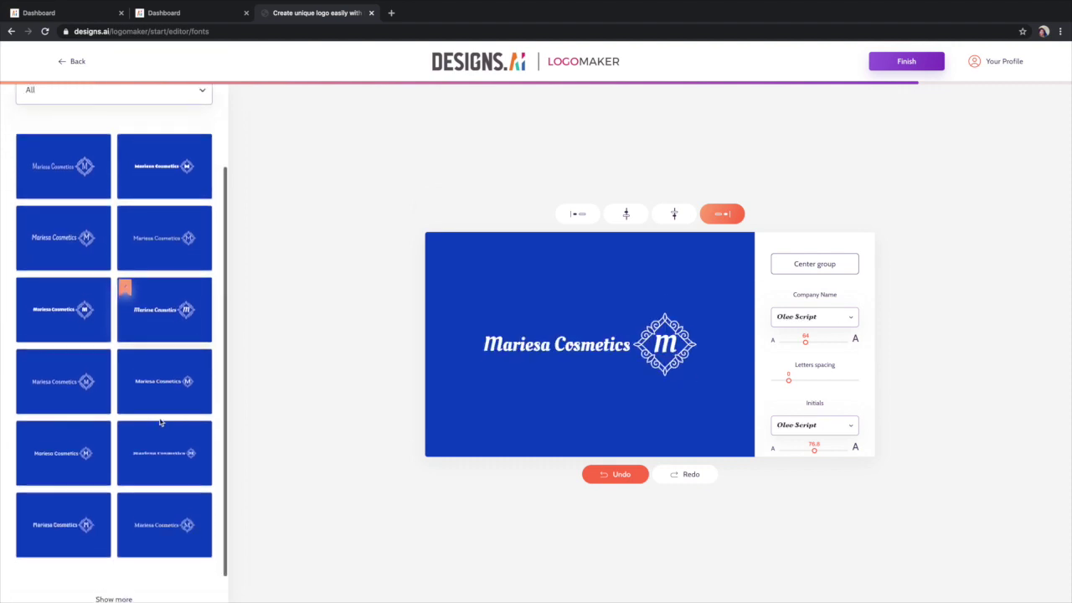
click(54, 367)
Step: Load more font presets, compare Merriweather, Oleo Script and Bungee Shade, and apply Baumans to the company name and initials
click(107, 570)
scroll(107, 528, down, 1)
scroll(107, 511, down, 2)
click(102, 450)
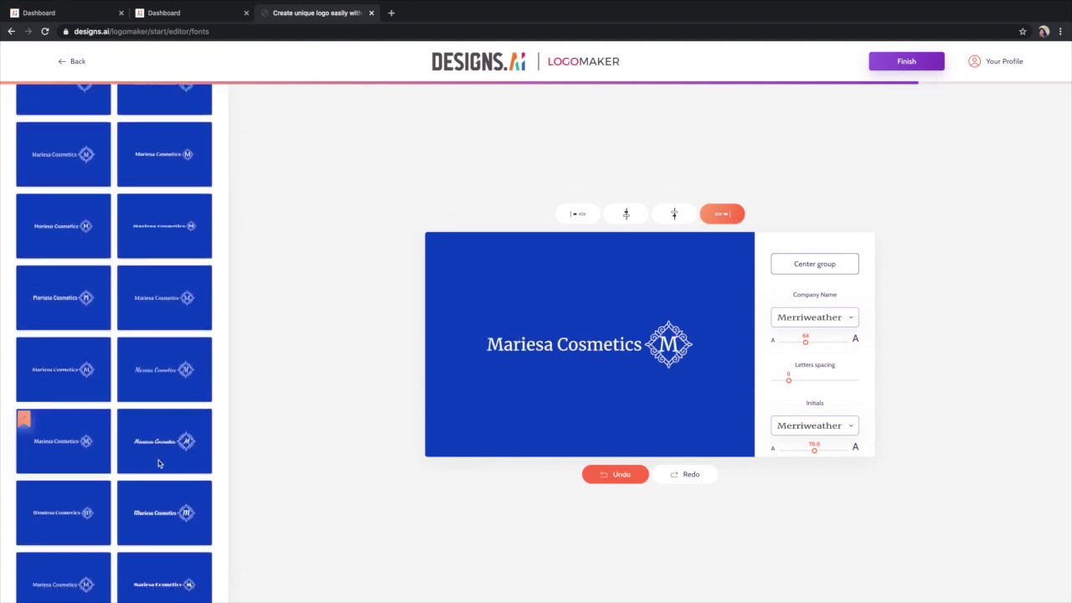
click(162, 504)
scroll(163, 507, down, 3)
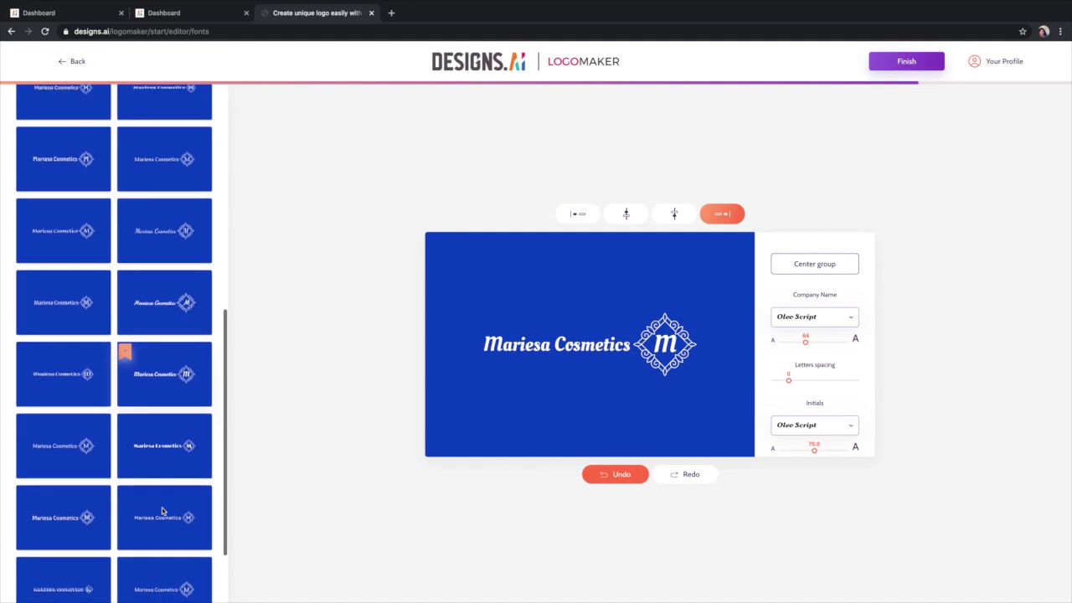
click(80, 534)
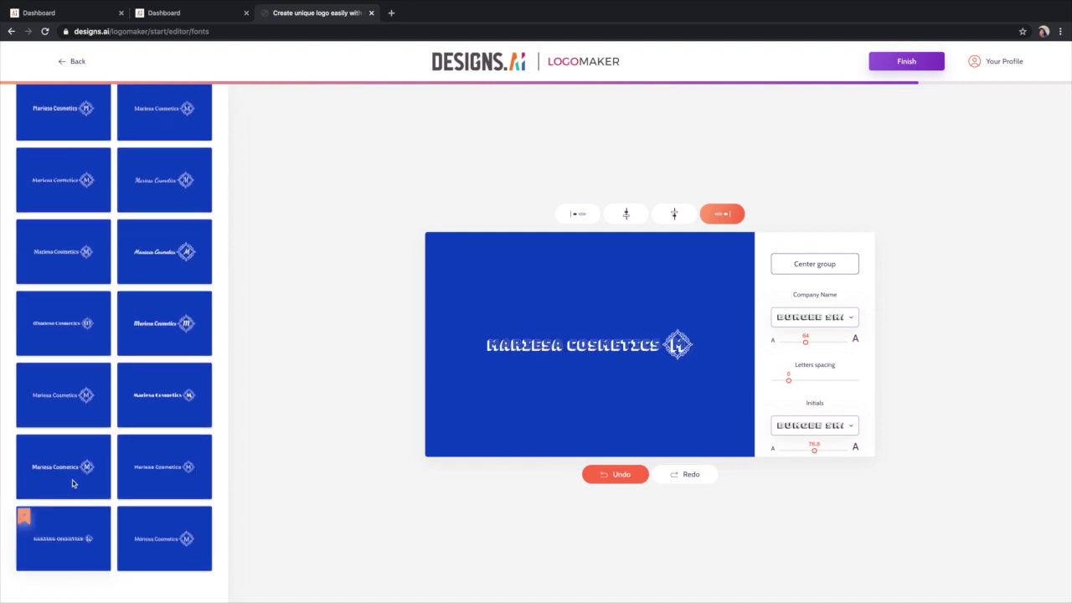
click(71, 481)
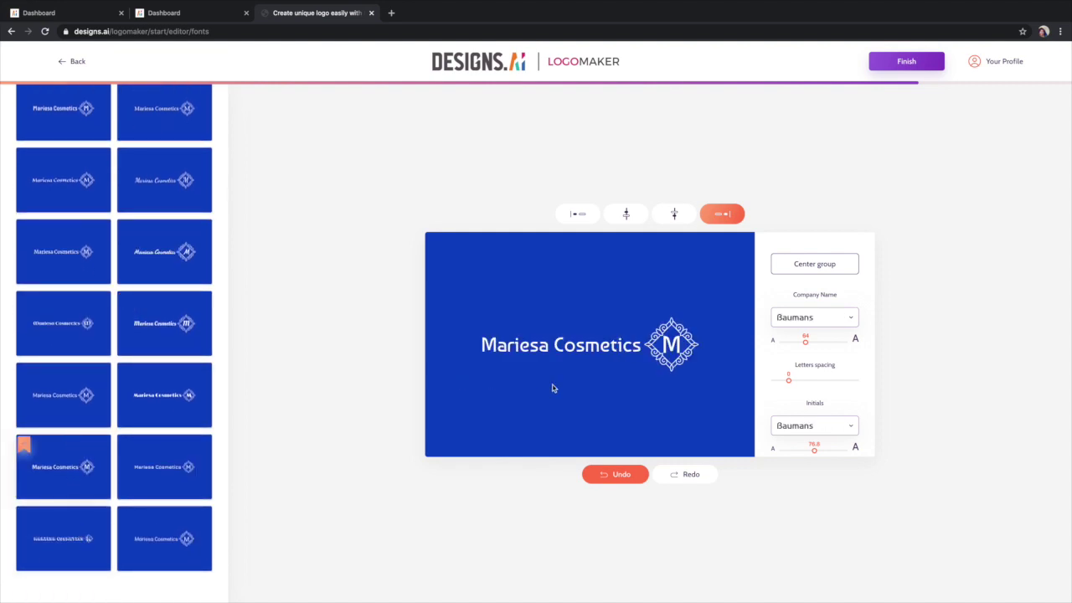
Step: Switch the logo's color type to Green and try the dark green schemes
scroll(155, 168, up, 5)
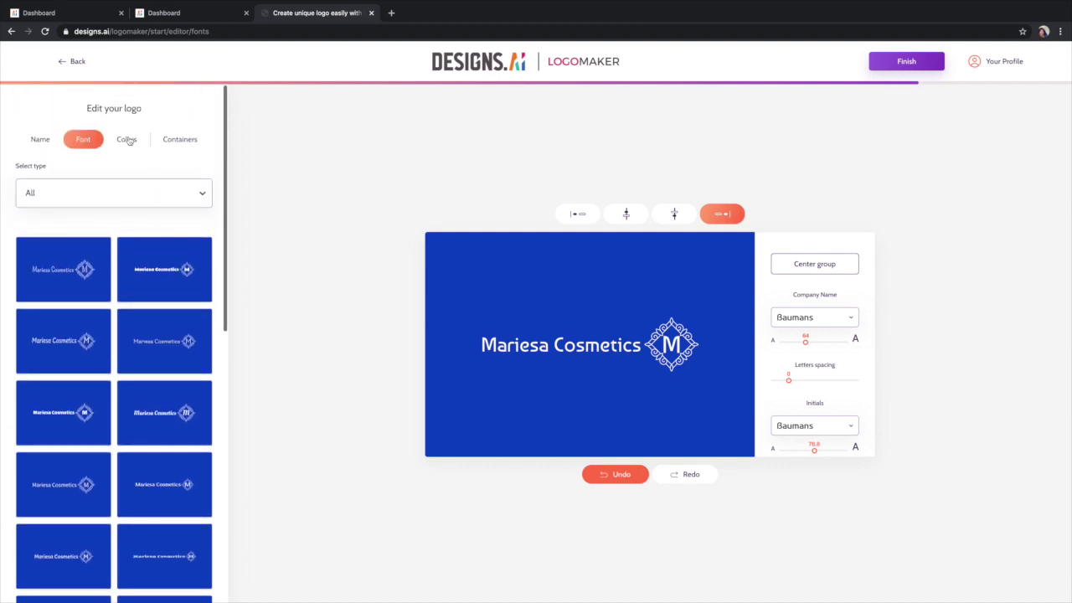
click(127, 139)
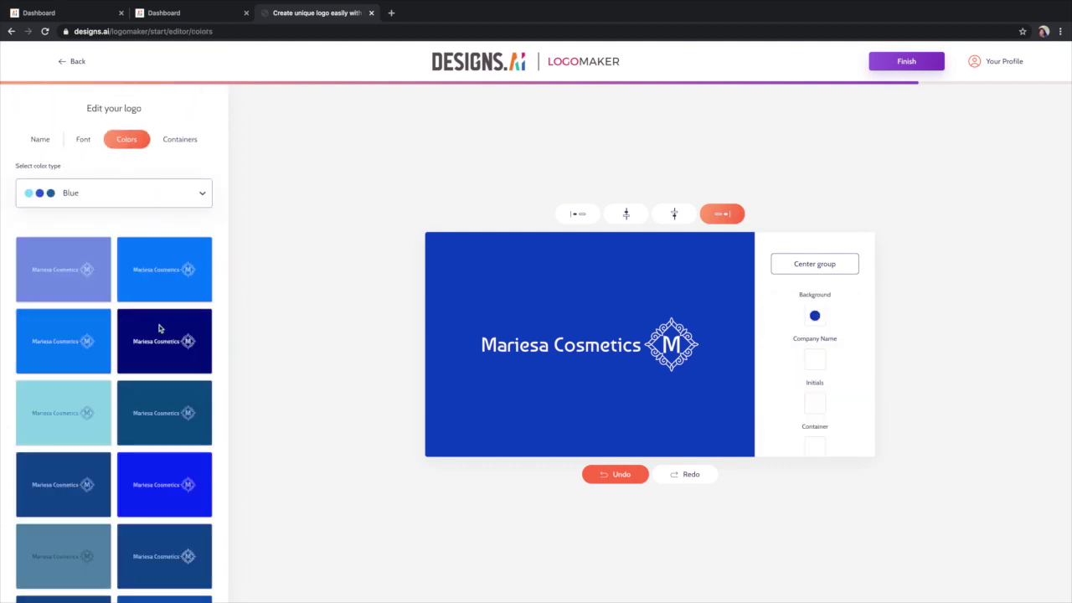
click(163, 202)
click(60, 314)
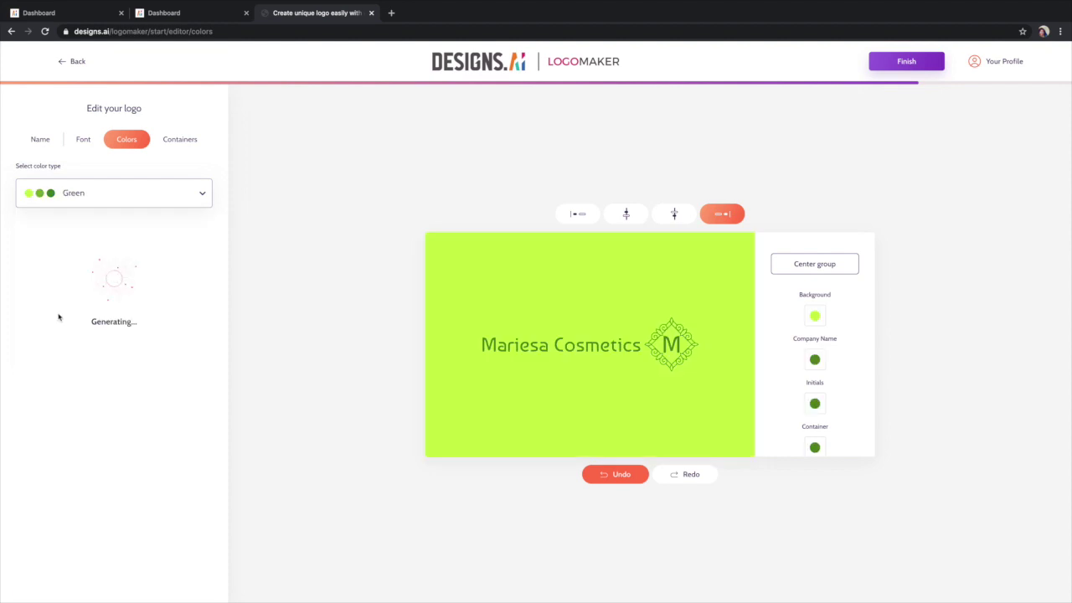
click(69, 387)
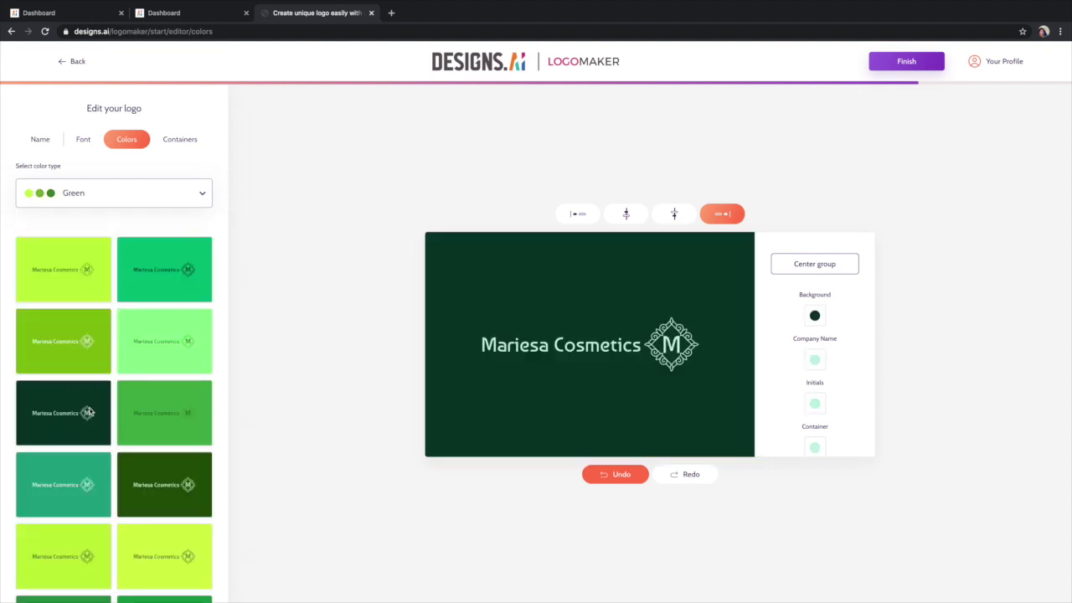
click(149, 460)
Step: Set the color type to Blue and apply the scheme with a dark blue background and light periwinkle text and emblem
click(107, 198)
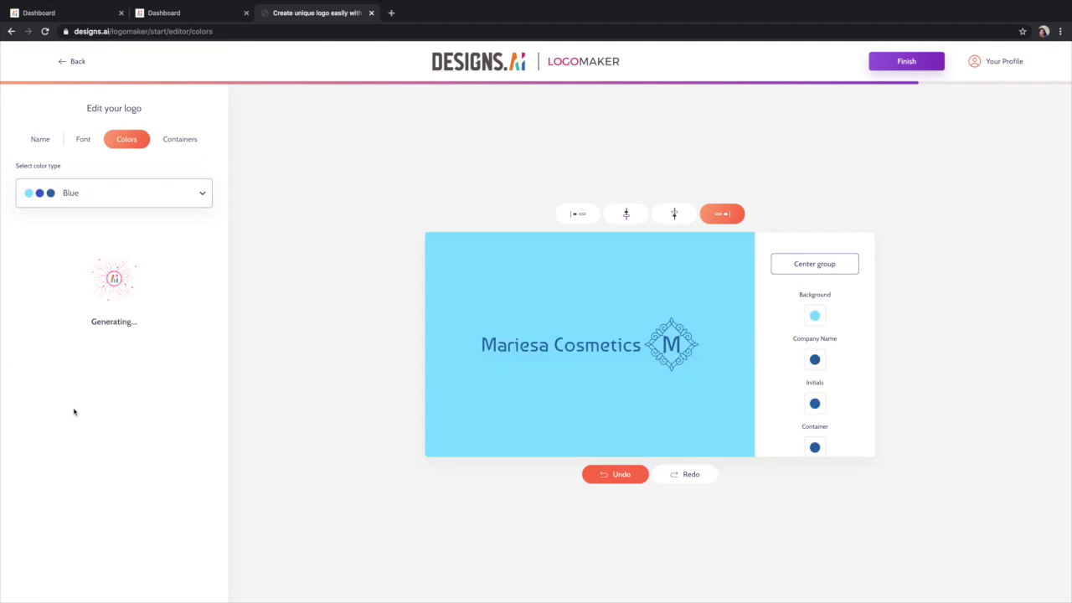
scroll(115, 407, down, 2)
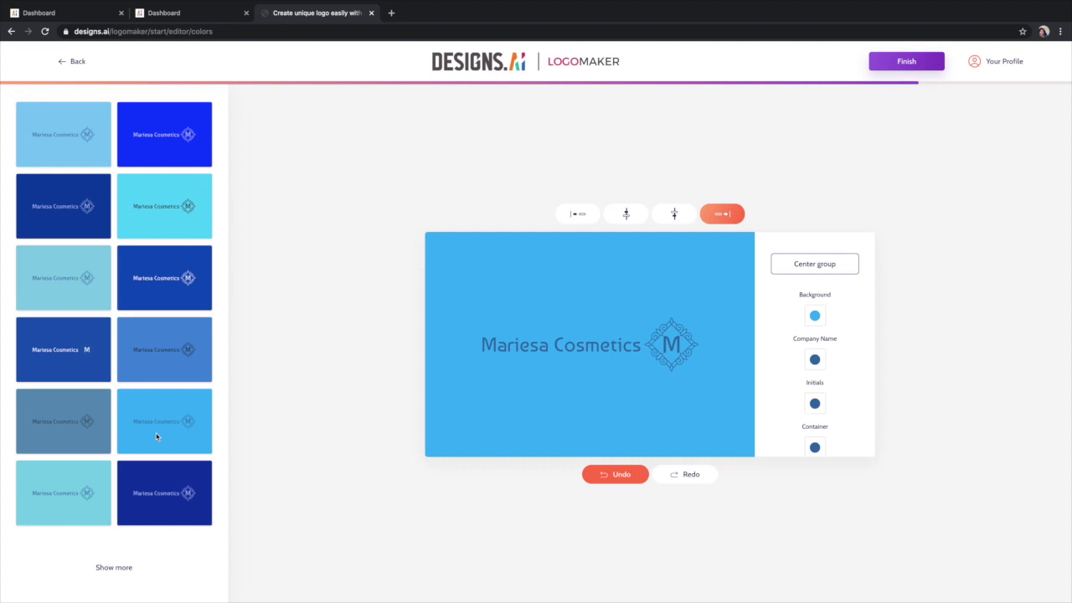
click(72, 233)
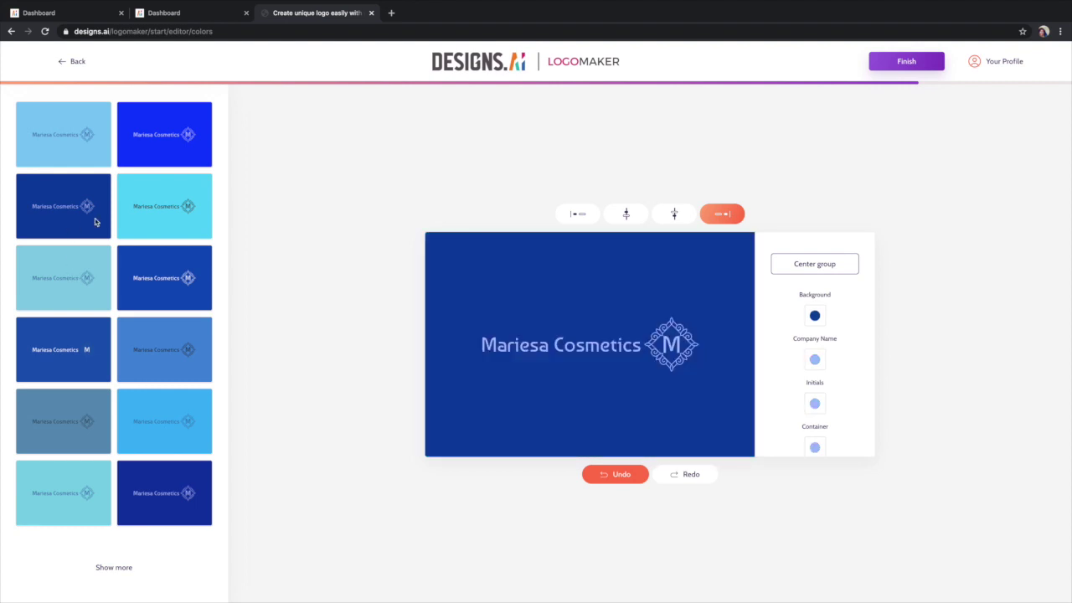
Step: Finish the blue logo, proceed to purchase and compare the Basic and Premium packages
click(916, 69)
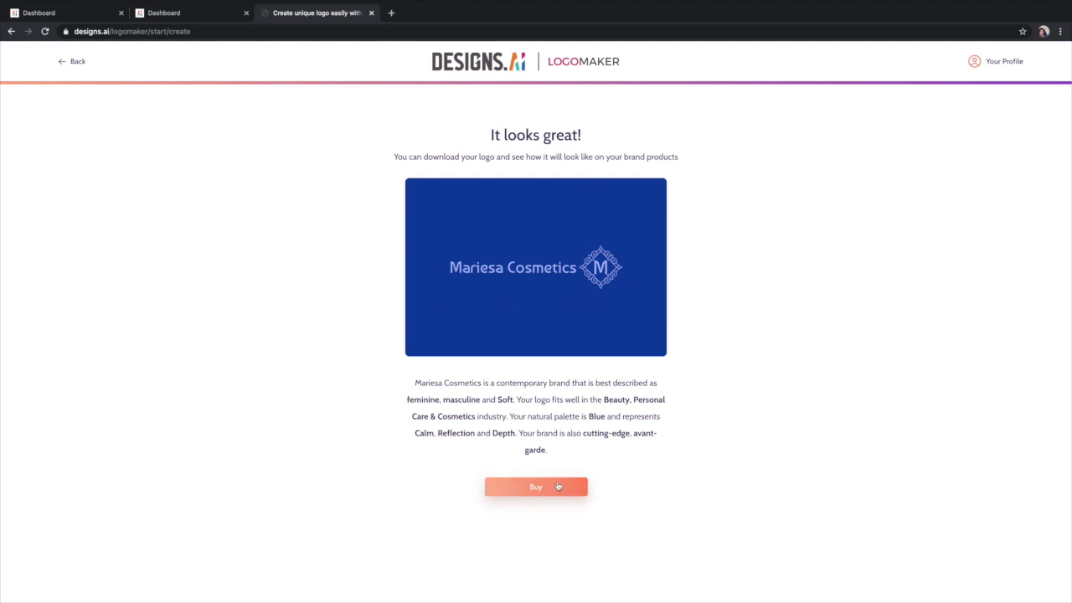
click(558, 488)
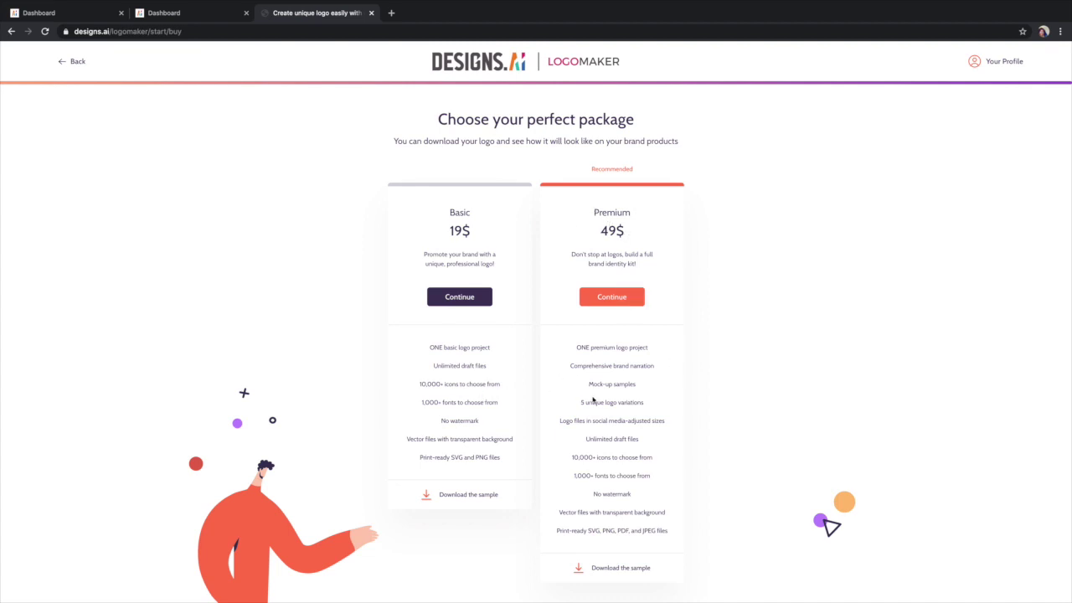
scroll(593, 400, down, 2)
scroll(592, 402, up, 2)
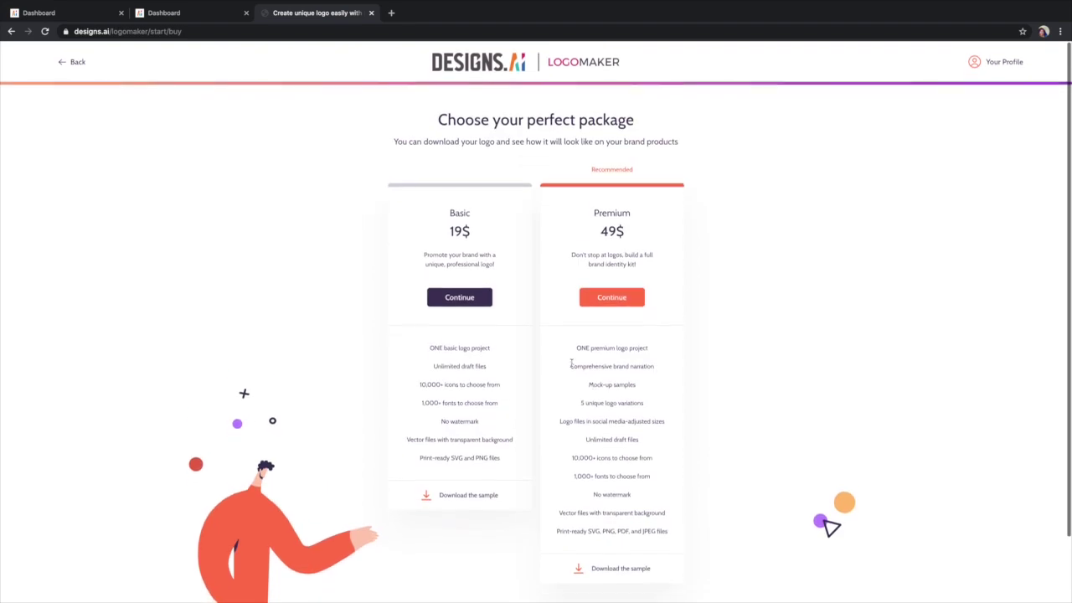
Step: Return to the main dashboard and start a new Videomaker draft based on a text script
click(497, 58)
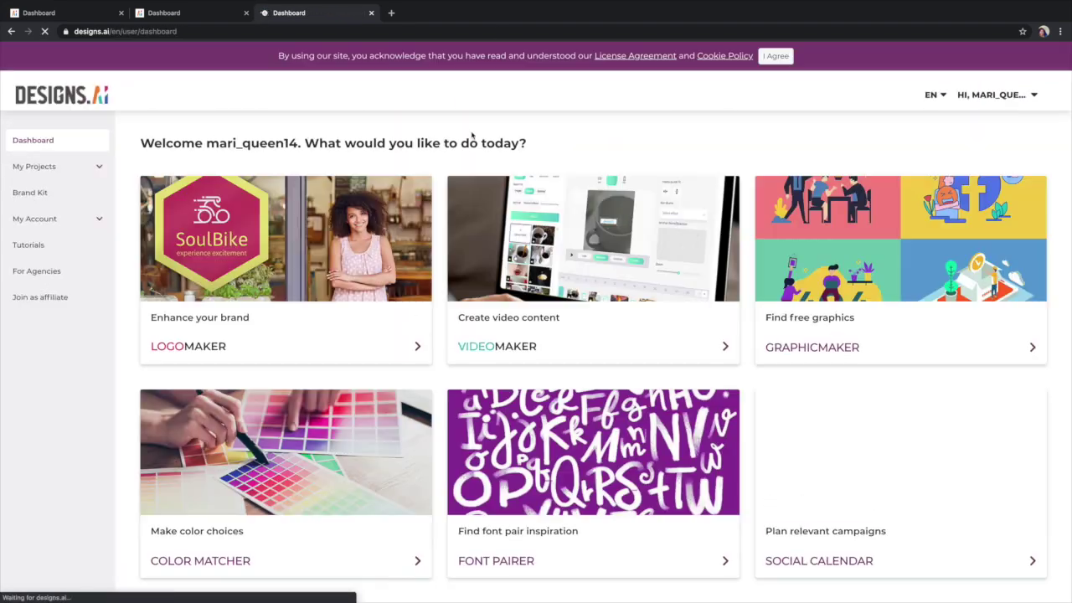
click(544, 325)
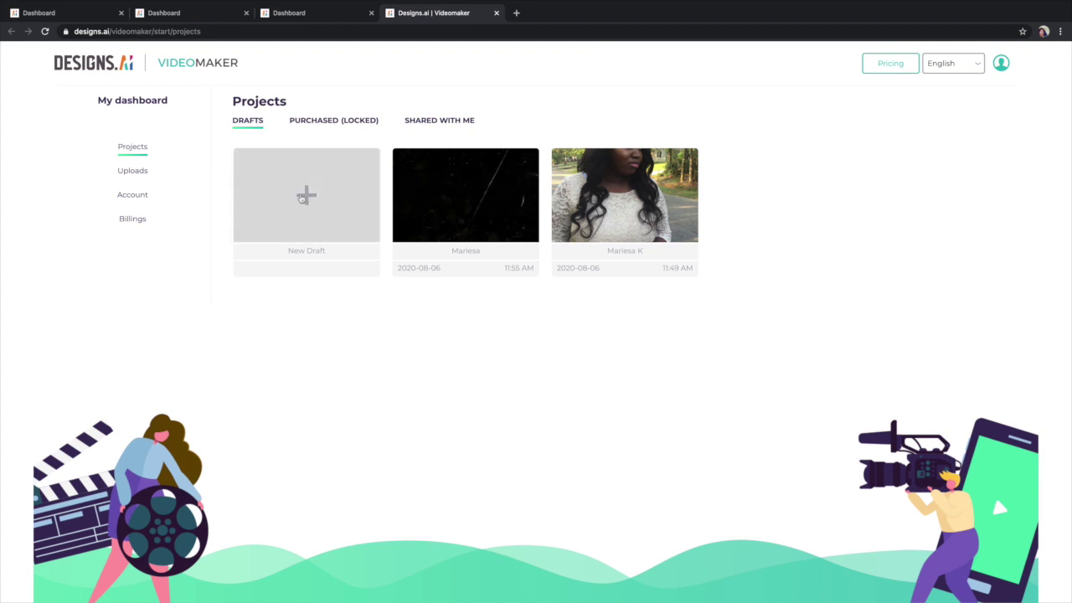
click(302, 198)
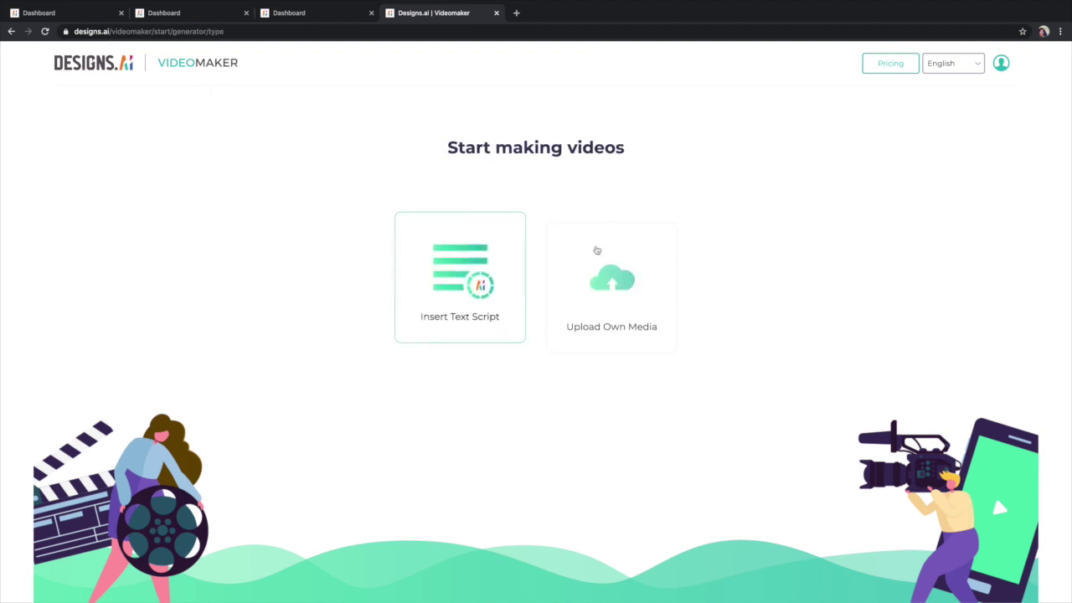
click(450, 260)
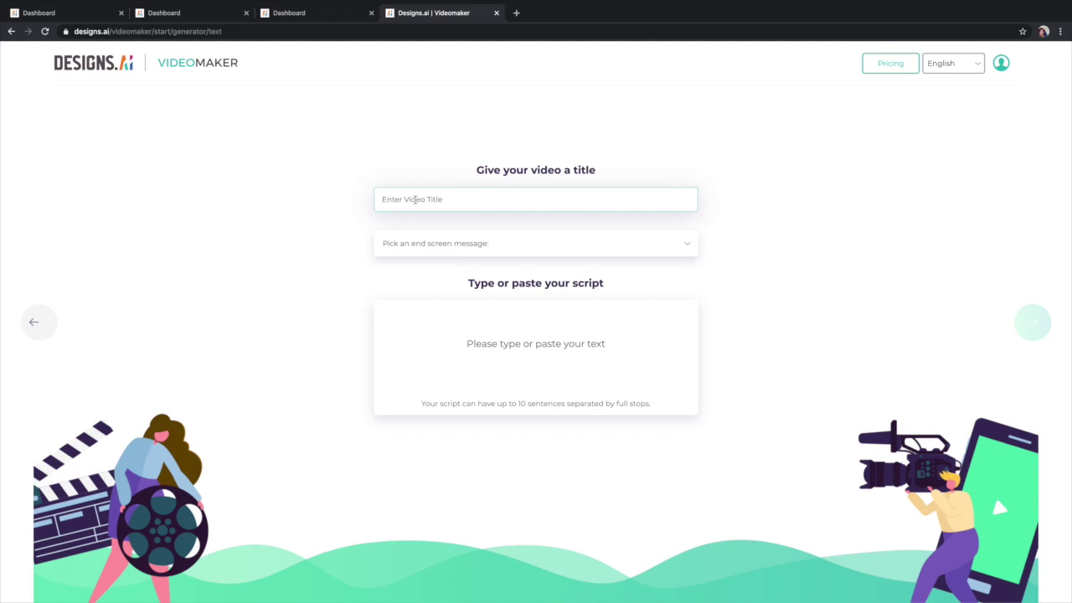
Step: Title the video "Mariesa Cosmetics" and set the end screen message to "Visit us!"
text(Mariesa Cosmetics)
click(518, 250)
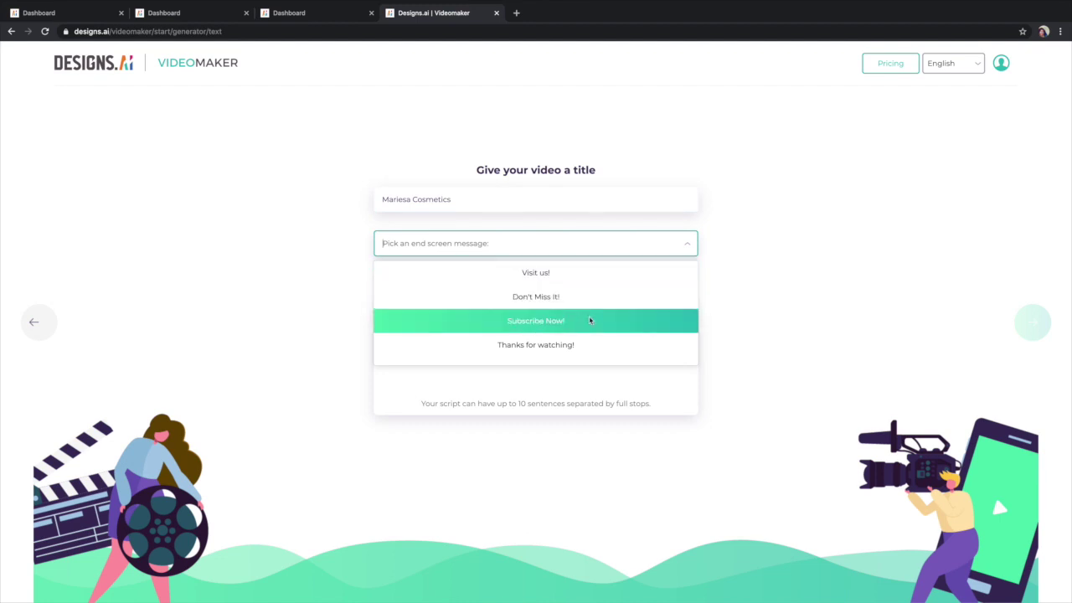
click(553, 276)
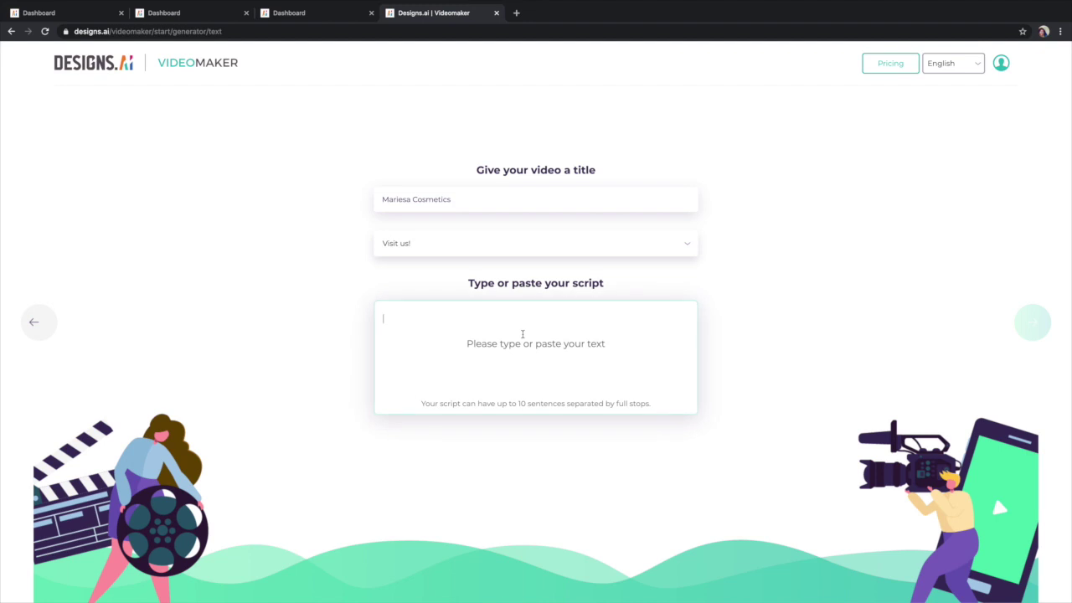
Step: Write a script introducing the speaker by first name, then "i am doing a review on designs.ai. I love it because it is so easy and simple to use."
text(Hi my name is mariesa and i am doiing a)
key(BackSpace)
key(BackSpace)
key(BackSpace)
key(BackSpace)
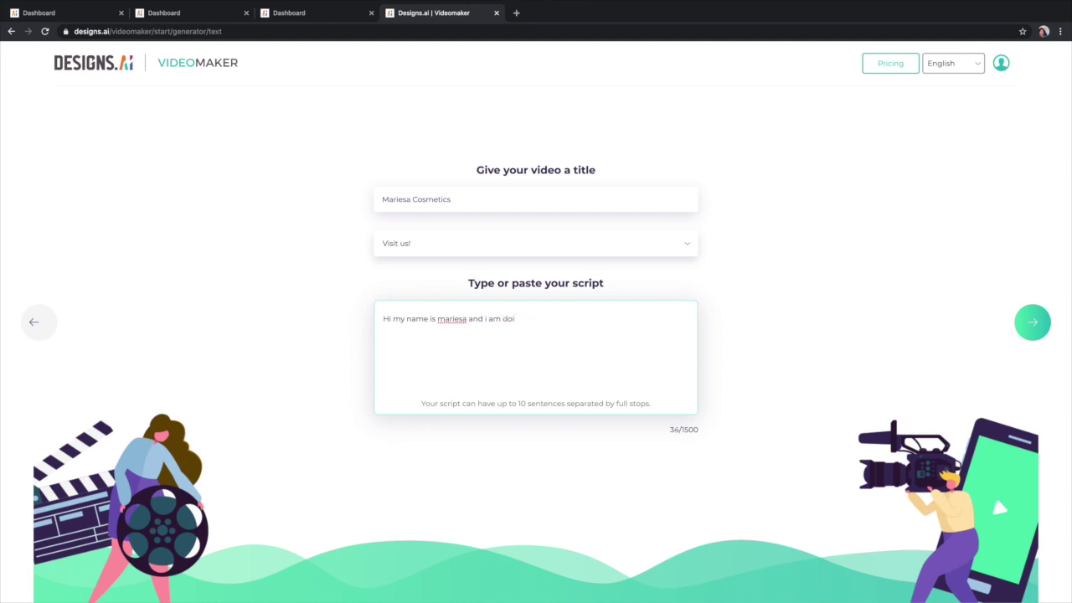
text(n designs.ai. I l)
text(ove)
text( it because it i)
key(BackSpace)
key(BackSpace)
text(so easy and simple to use.)
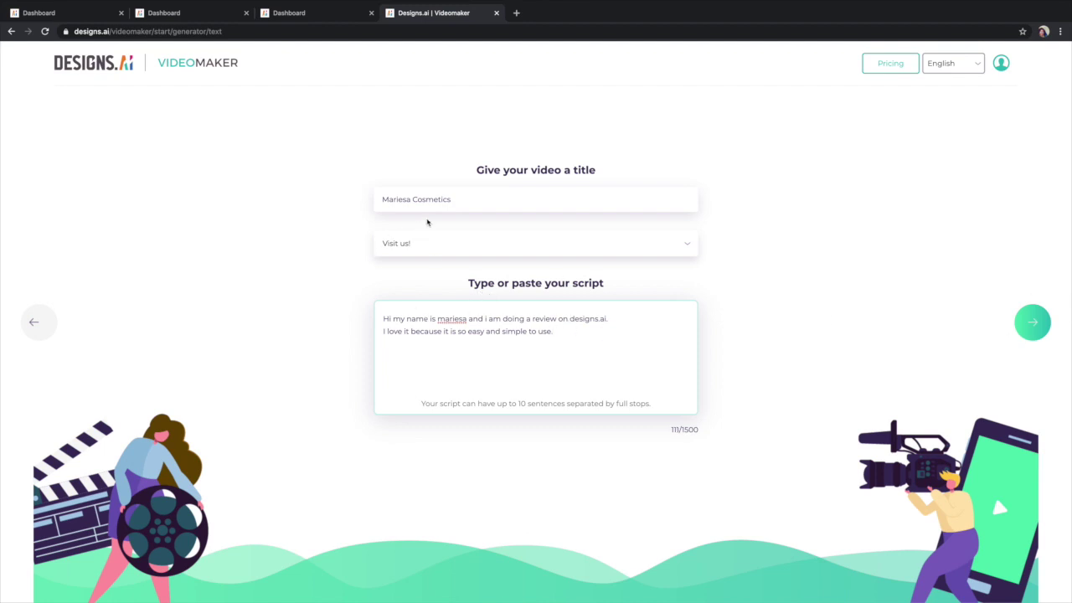
Step: Replace "Cosmetics" in the video title so that it reads as the creator's name
click(1022, 324)
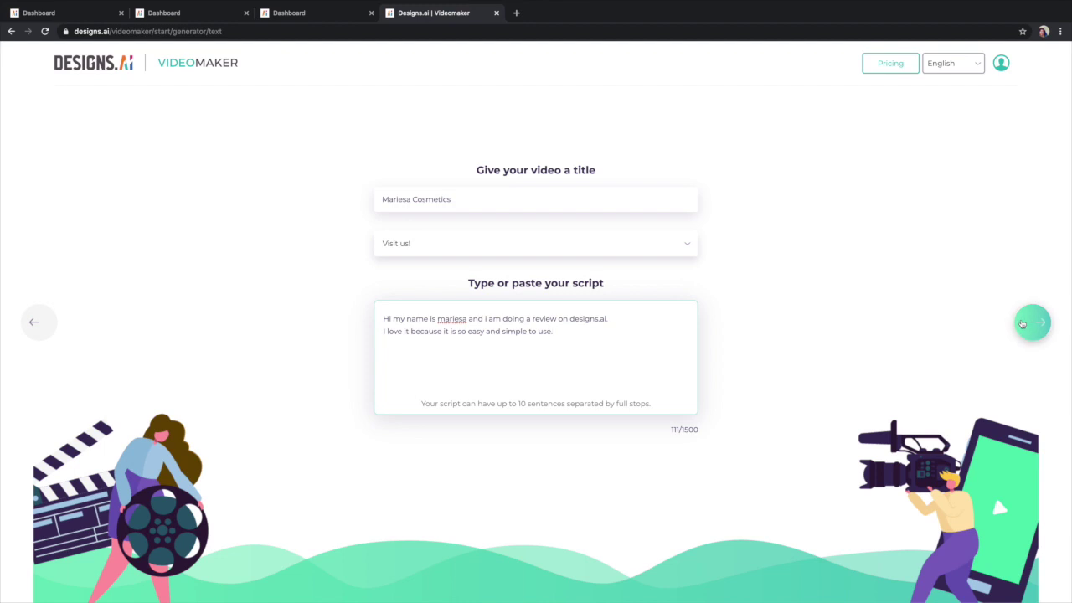
drag(460, 199, 414, 198)
text(Kay)
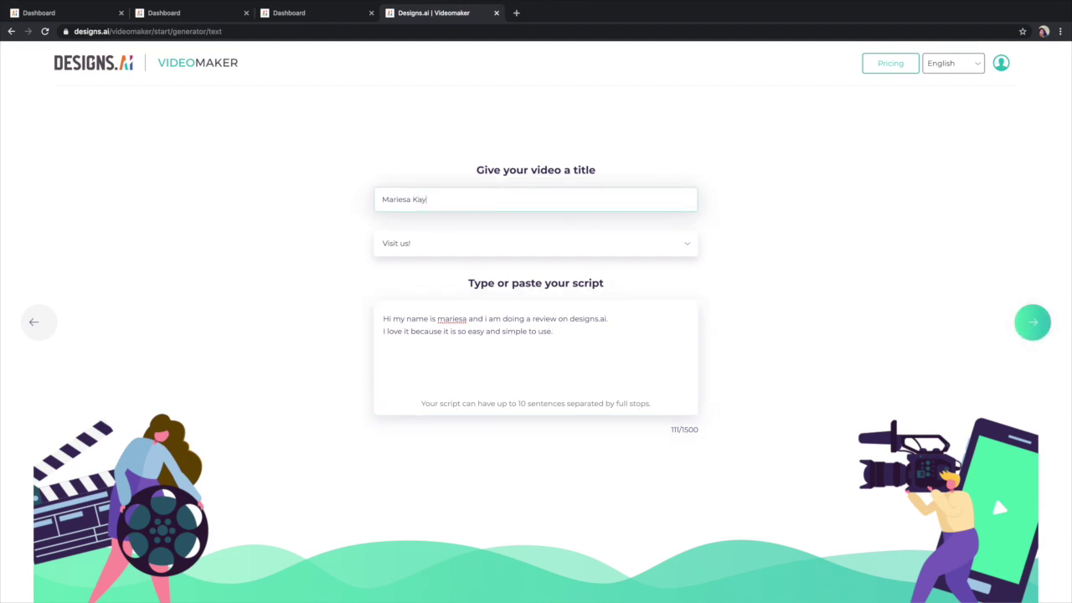
Step: Set the end screen message to "Subscribe Now!", revisit the message choices and continue to the industry selection
click(456, 249)
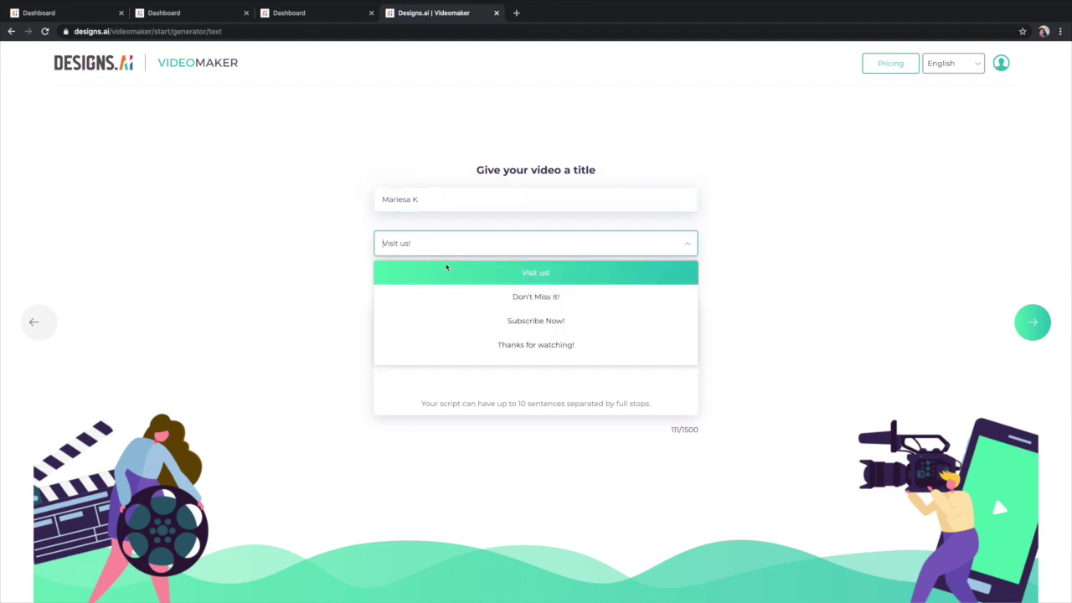
click(452, 331)
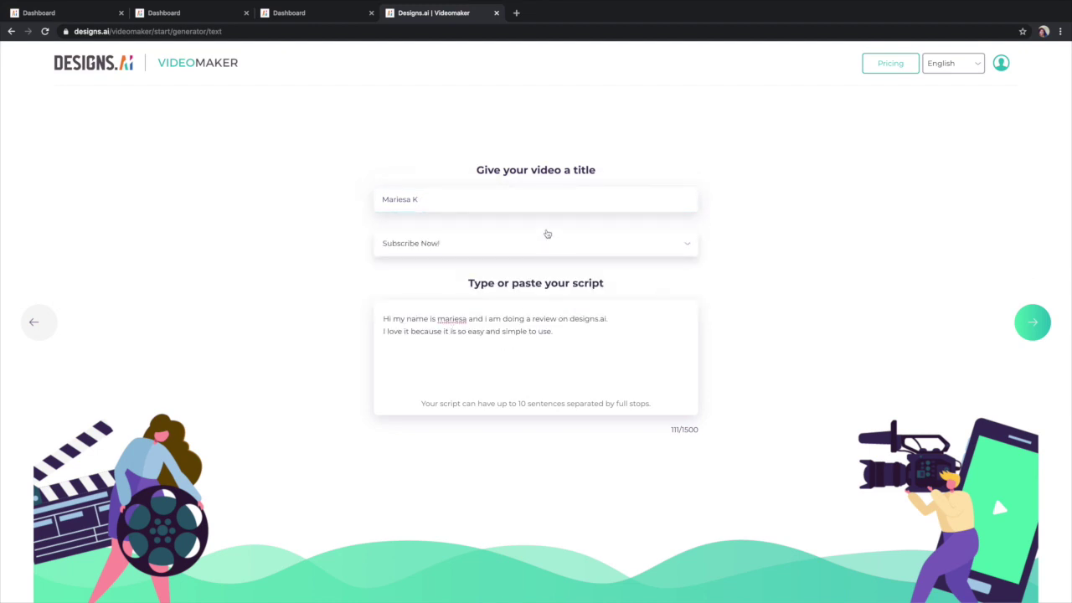
click(543, 240)
click(551, 308)
click(1022, 323)
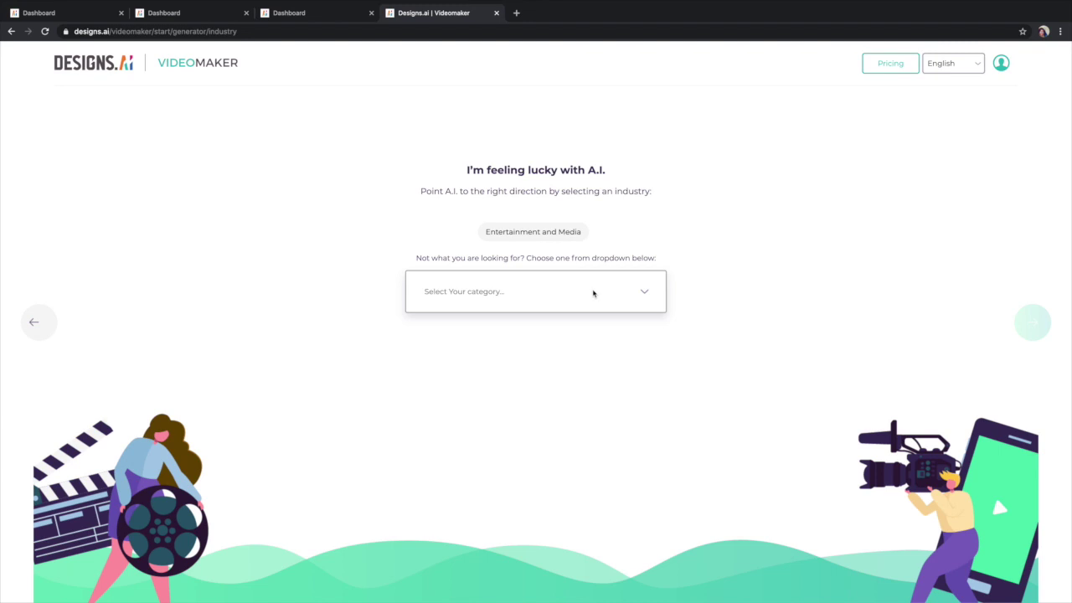
Step: Choose Entertainment and Media as the industry, look through the other categories and continue to the orientation settings
click(547, 235)
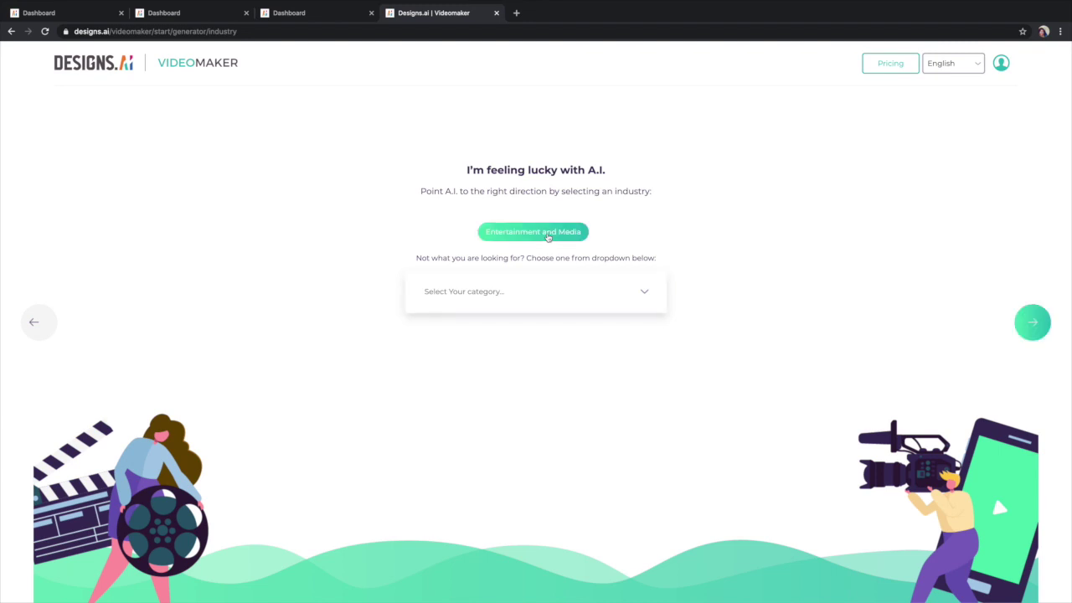
click(548, 291)
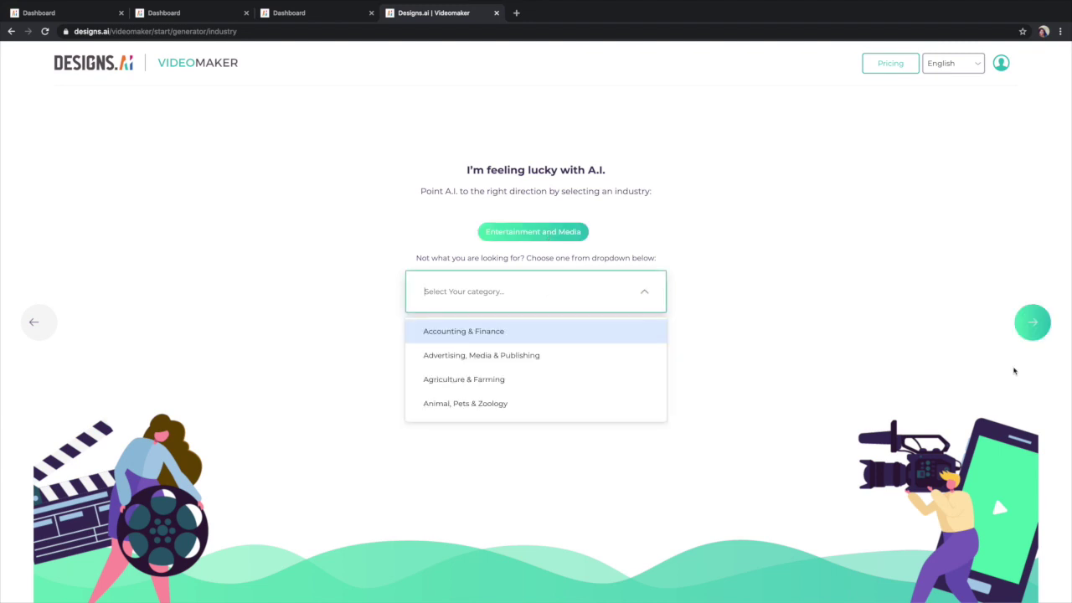
scroll(549, 377, down, 5)
scroll(550, 376, down, 6)
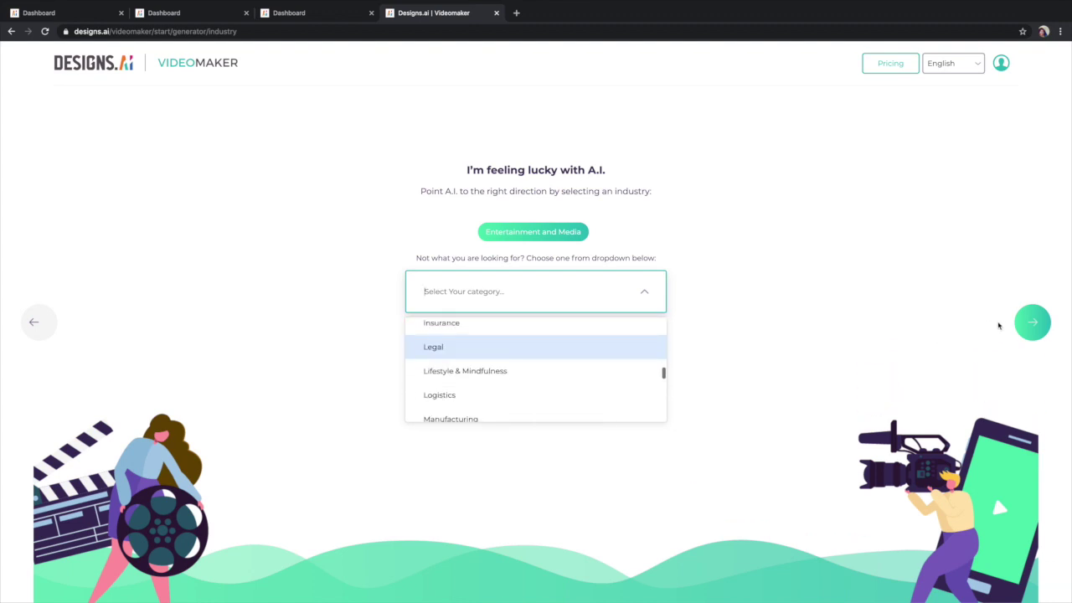
click(1030, 322)
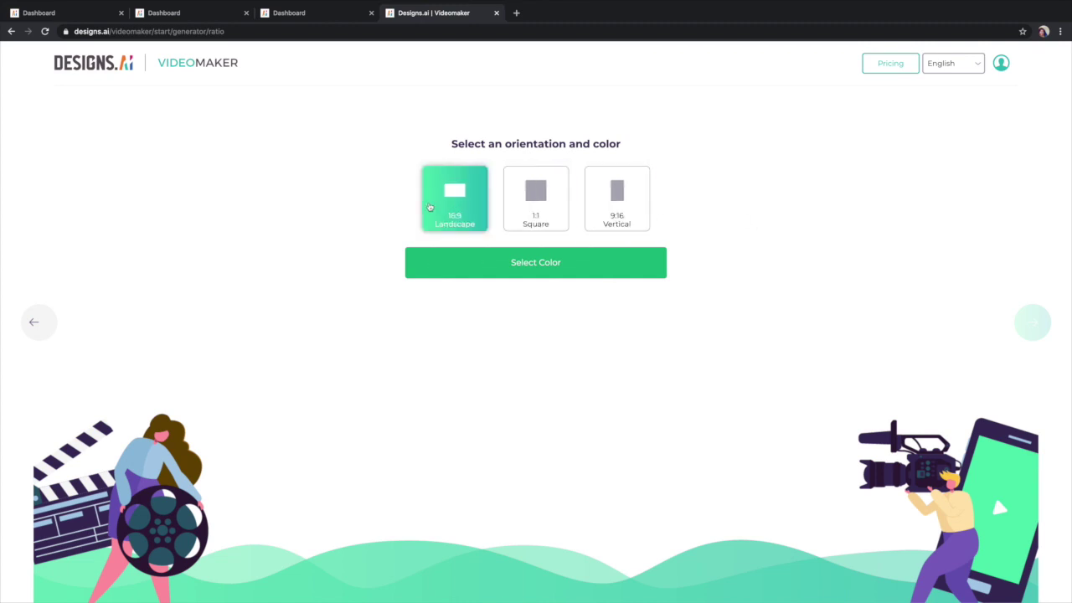
Step: Select the 16:9 Landscape orientation and try a magenta background color for the video
click(442, 199)
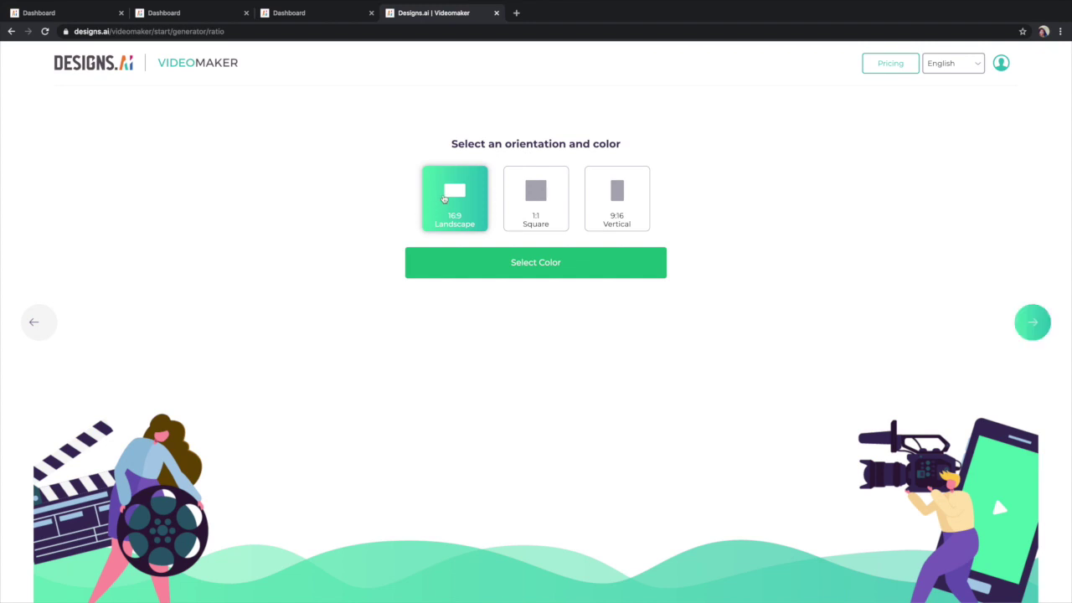
click(515, 278)
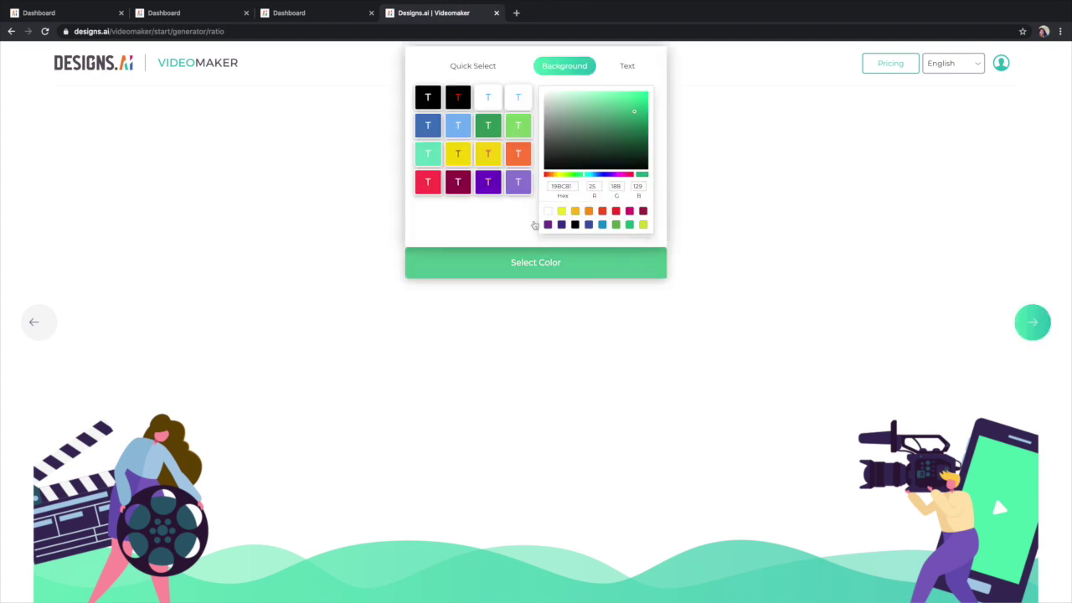
click(629, 211)
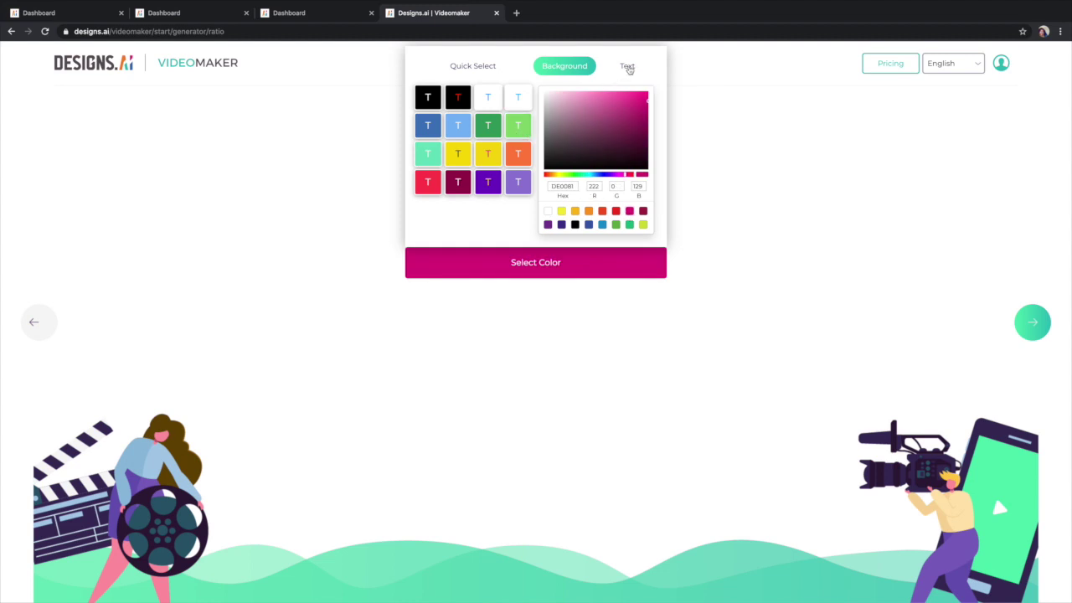
Step: Try the white color preset with light blue text, and recolor the text magenta
click(626, 67)
click(518, 99)
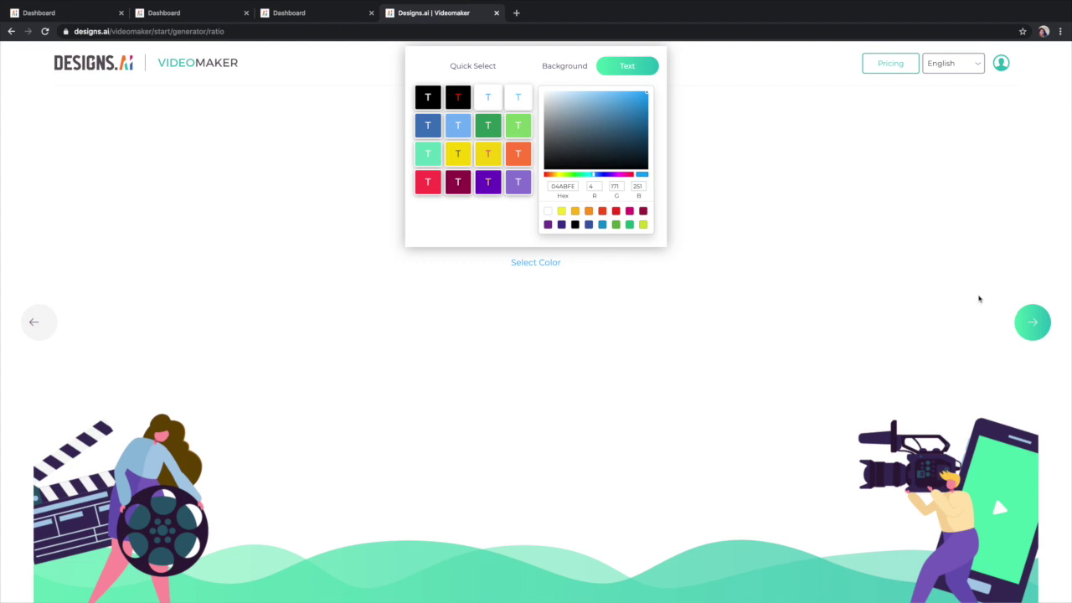
click(630, 212)
click(563, 67)
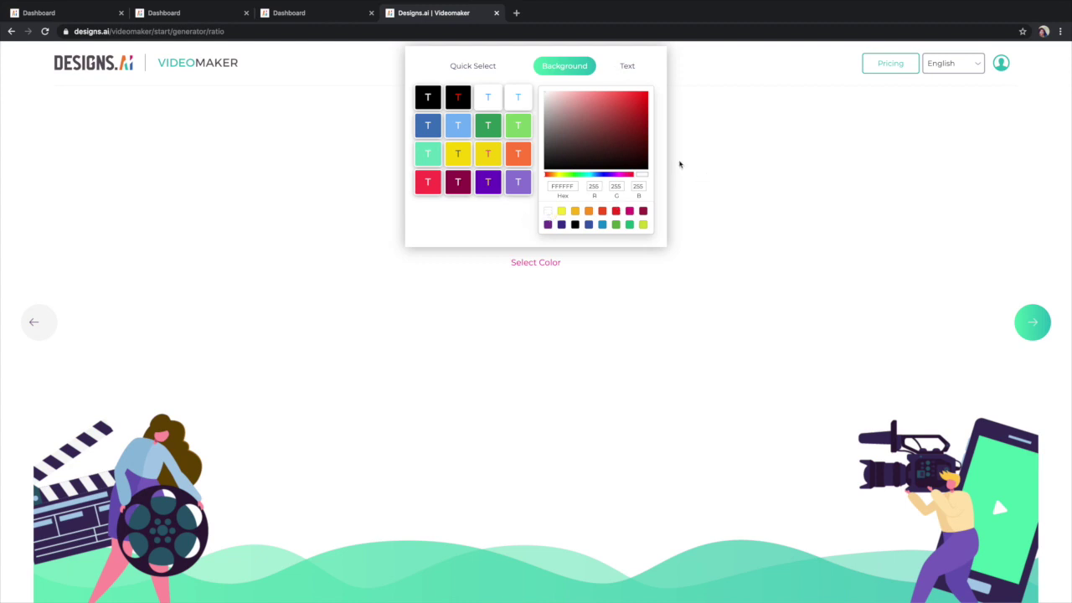
Step: Try the black and bright red color presets, and apply the dark magenta preset with white text
click(455, 103)
click(431, 188)
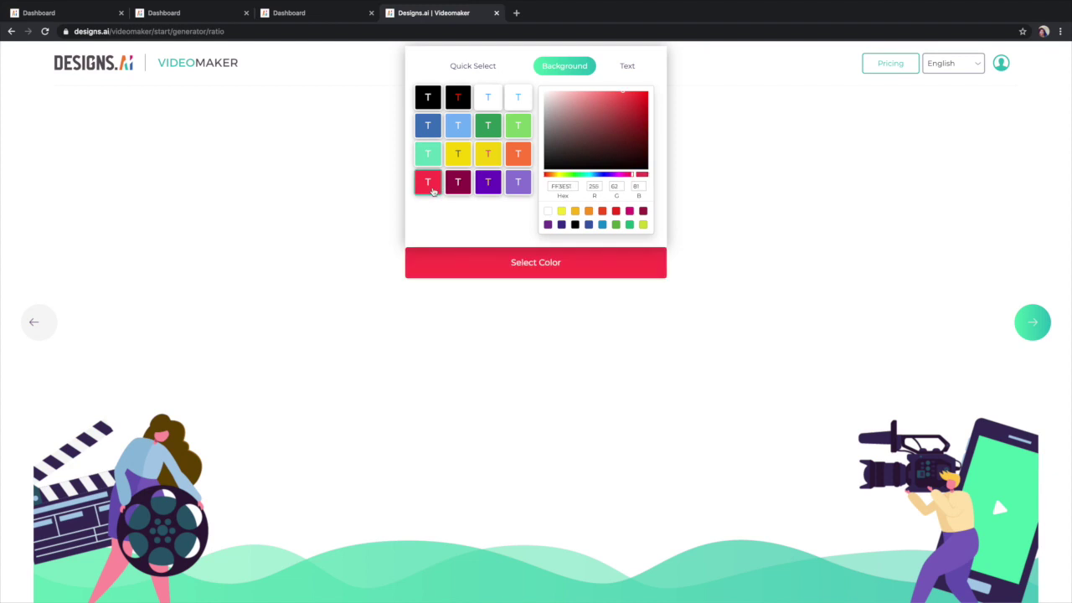
click(456, 182)
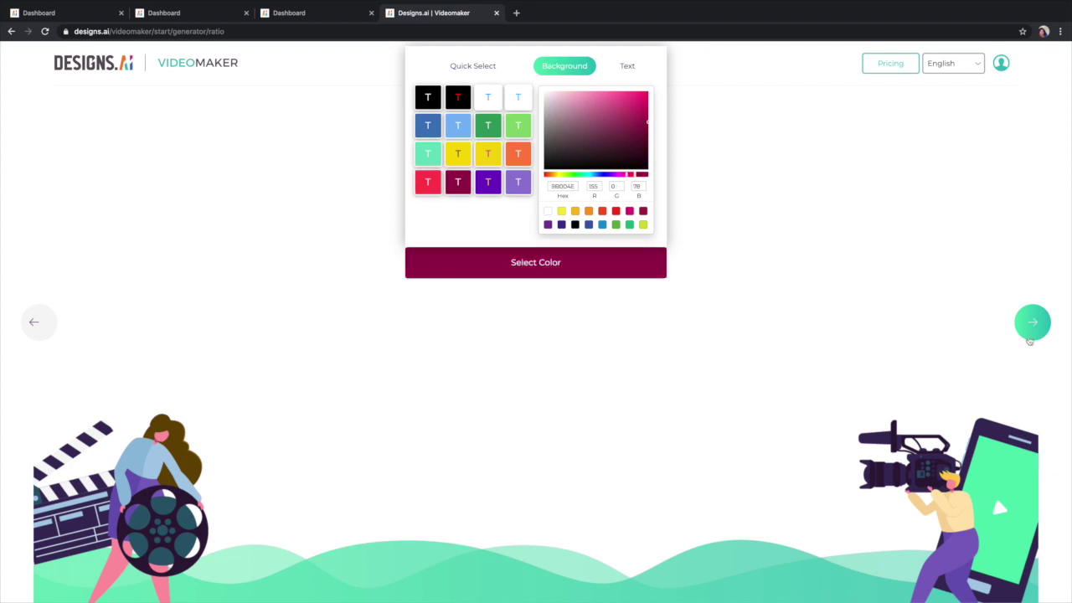
Step: Accept the colors, set the video's mood to Happy and continue to the voice settings
click(1033, 322)
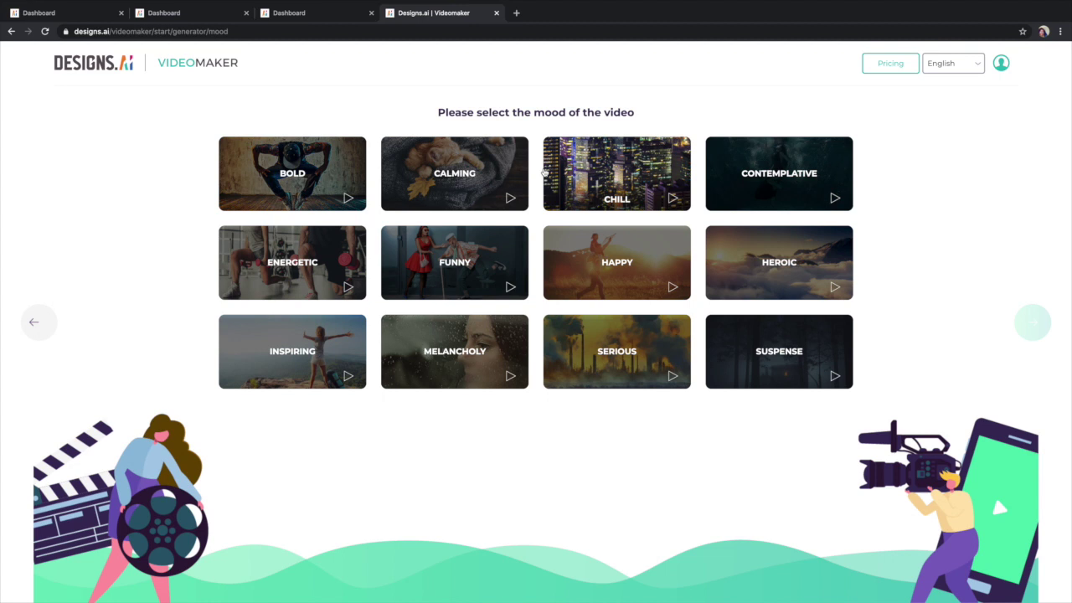
click(640, 261)
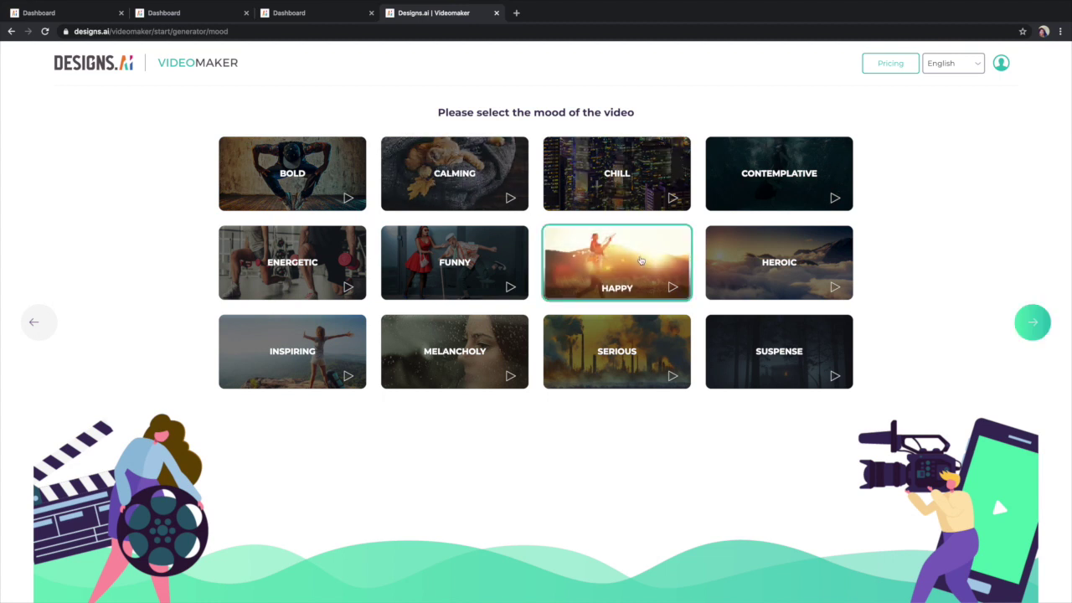
click(1033, 323)
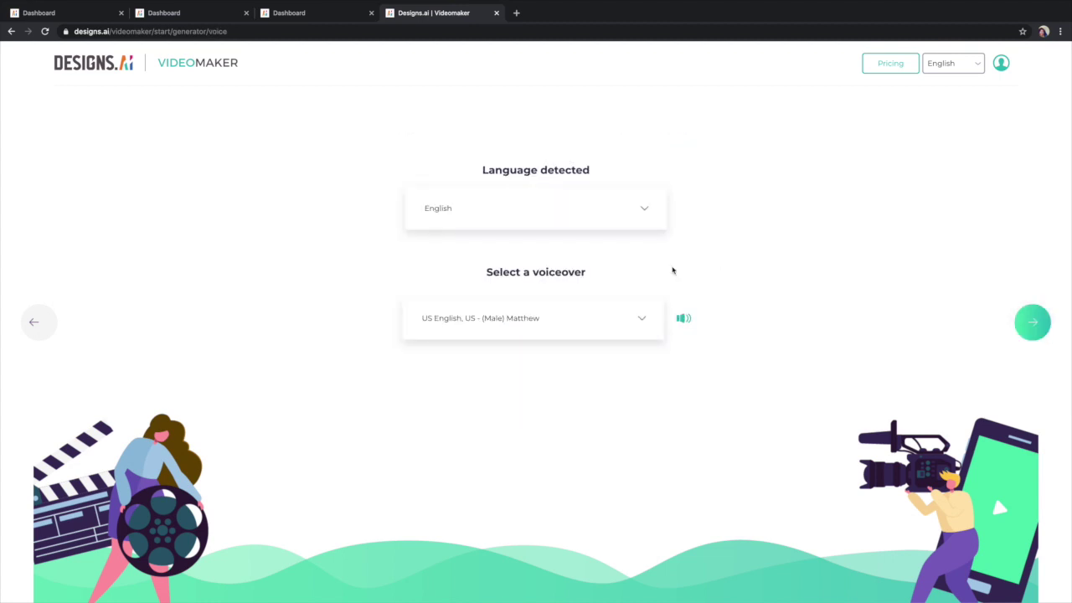
Step: Browse the available script languages and keep English selected
click(644, 211)
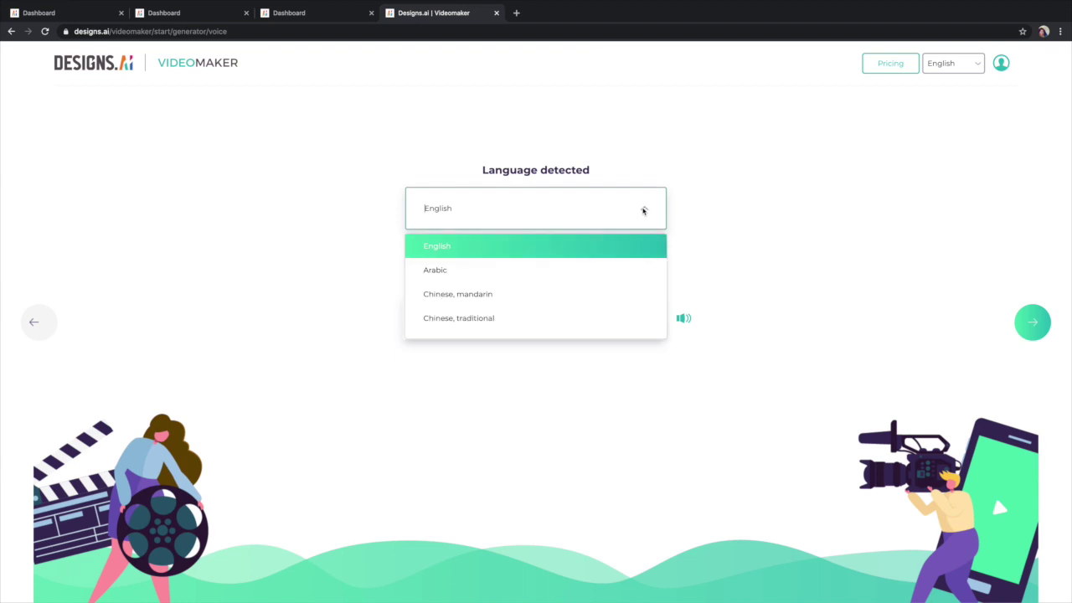
scroll(478, 308, down, 1)
scroll(479, 310, down, 10)
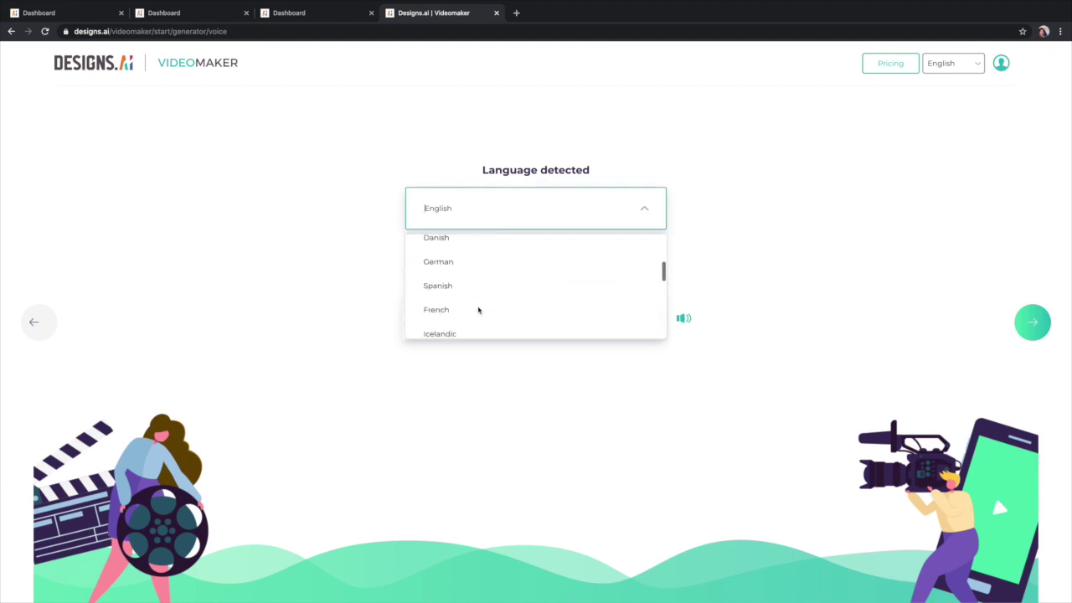
scroll(478, 310, down, 2)
scroll(479, 309, up, 10)
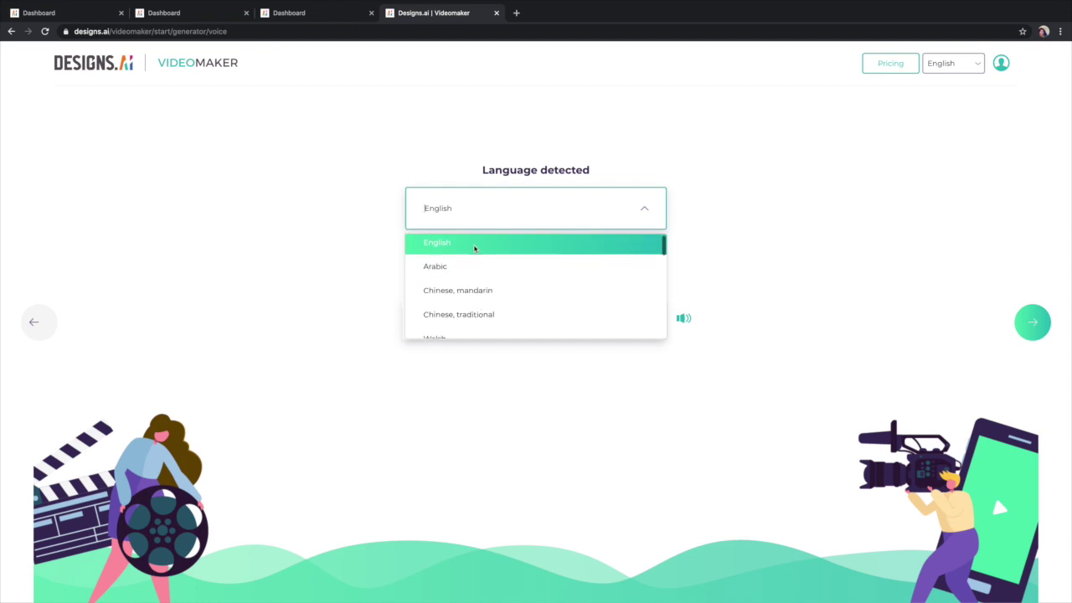
click(476, 248)
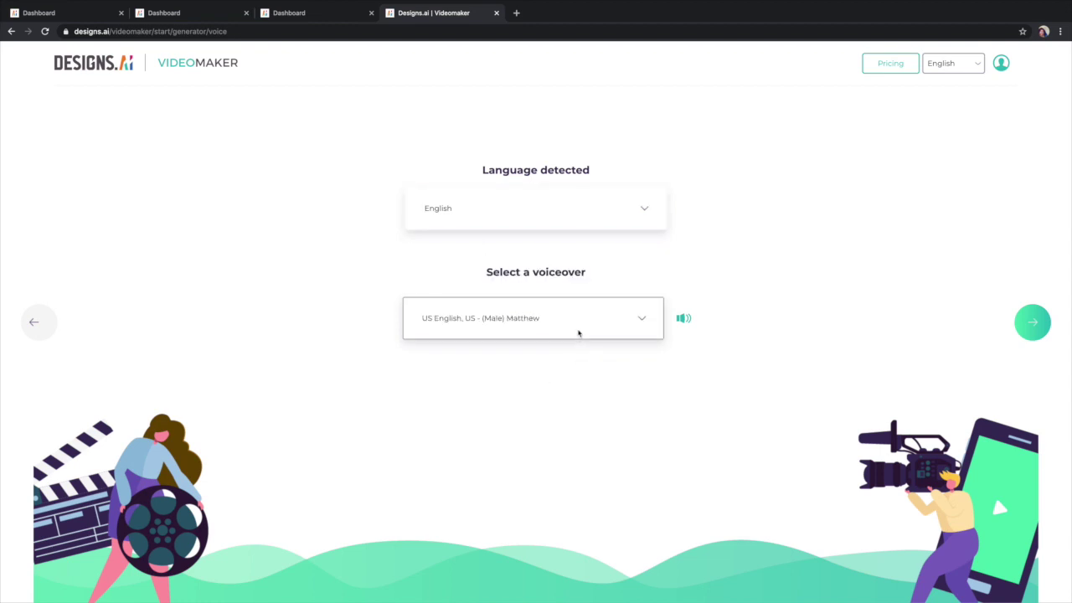
Step: Try the British English, GB - (Male) Brian voiceover and play its sample at a higher volume
click(563, 331)
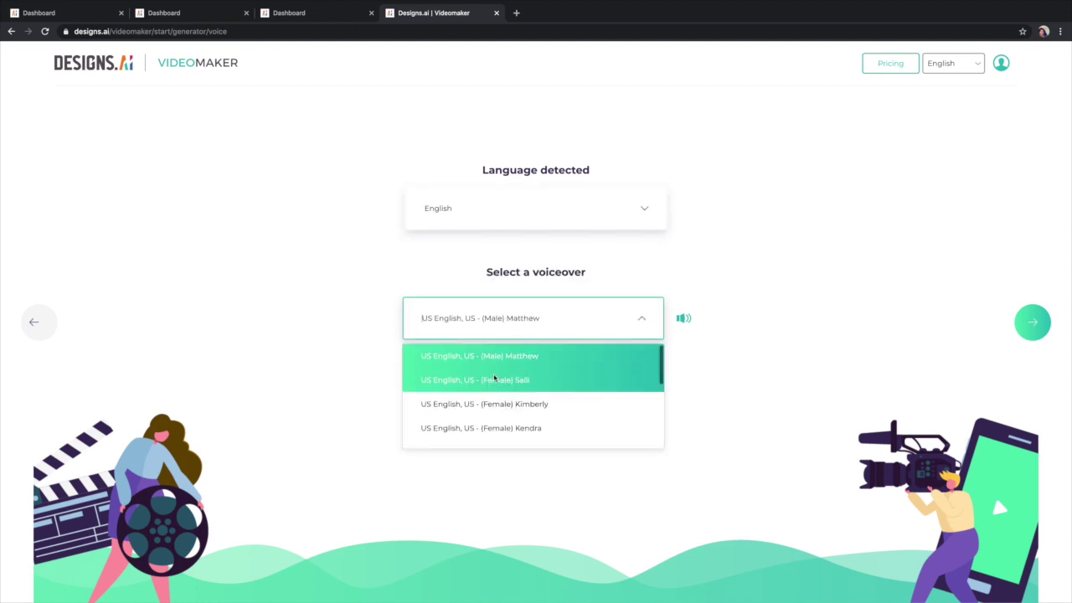
scroll(488, 410, down, 2)
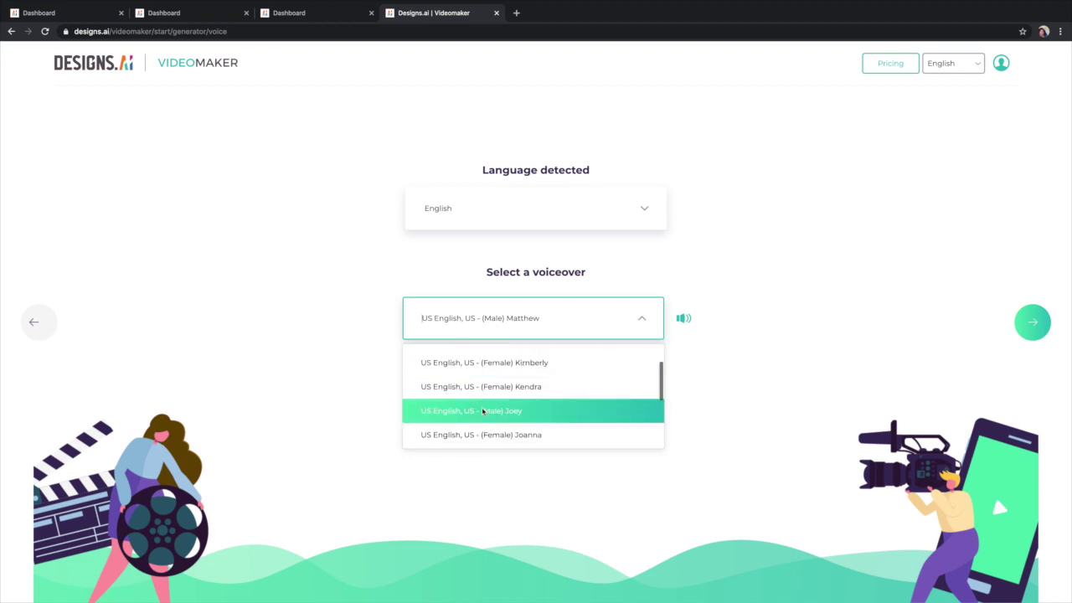
scroll(484, 411, down, 5)
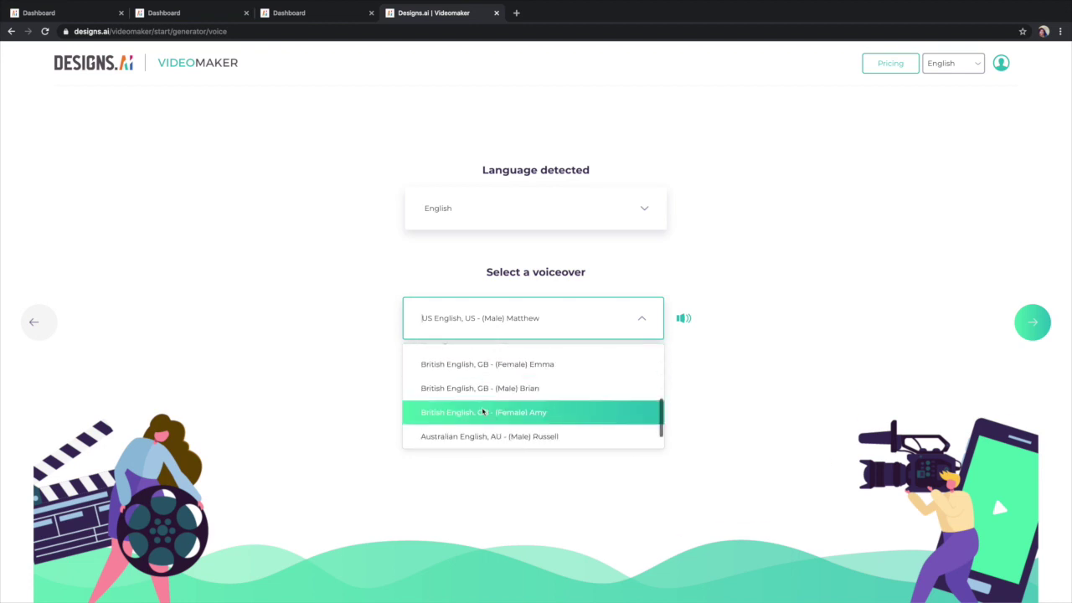
scroll(486, 411, up, 1)
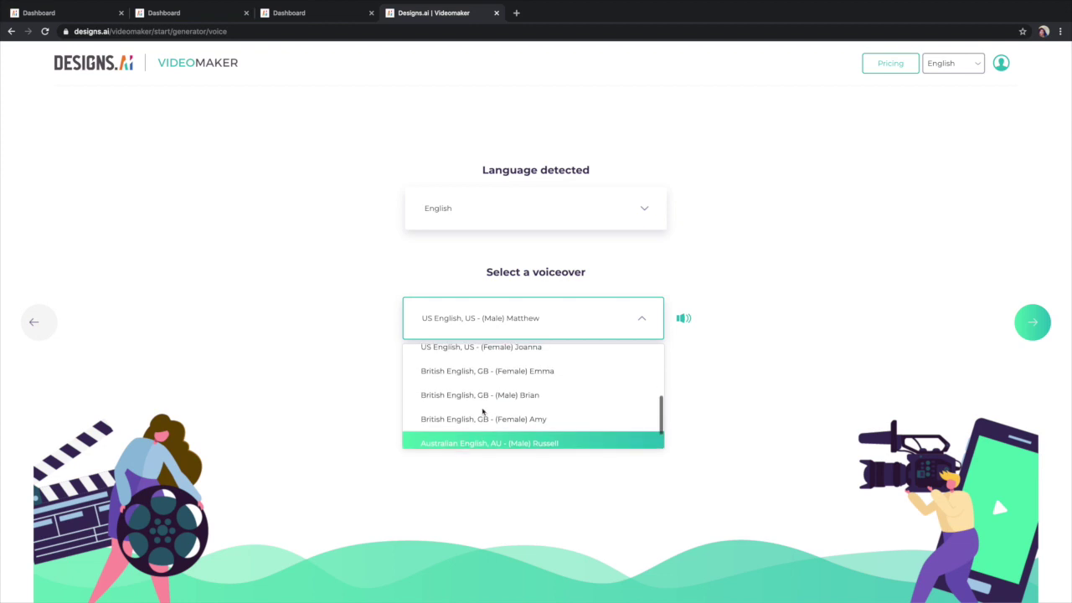
click(538, 397)
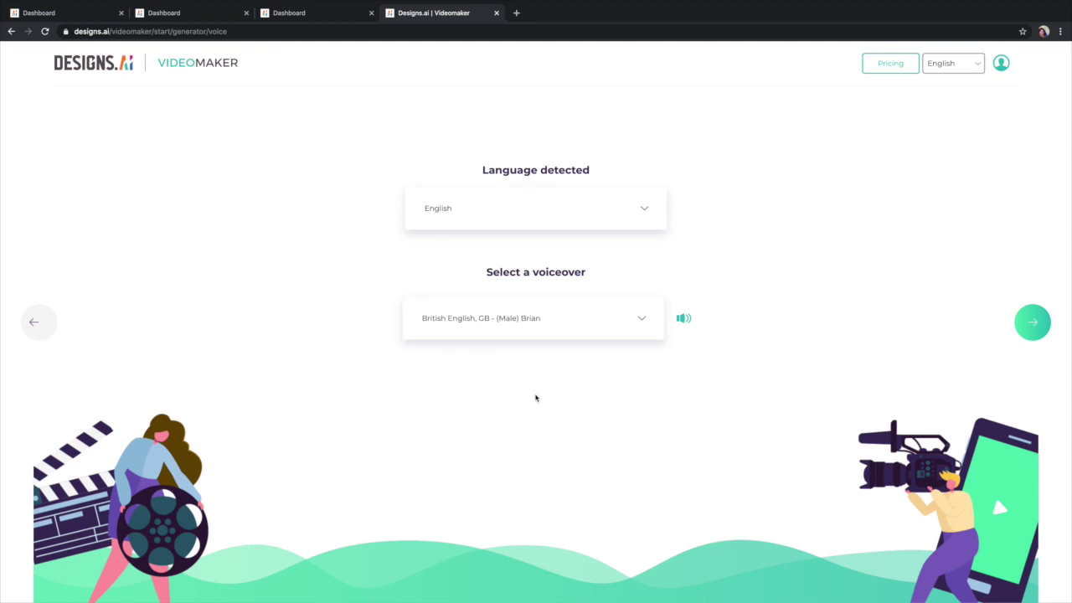
click(683, 322)
key(XF86AudioRaiseVolume)
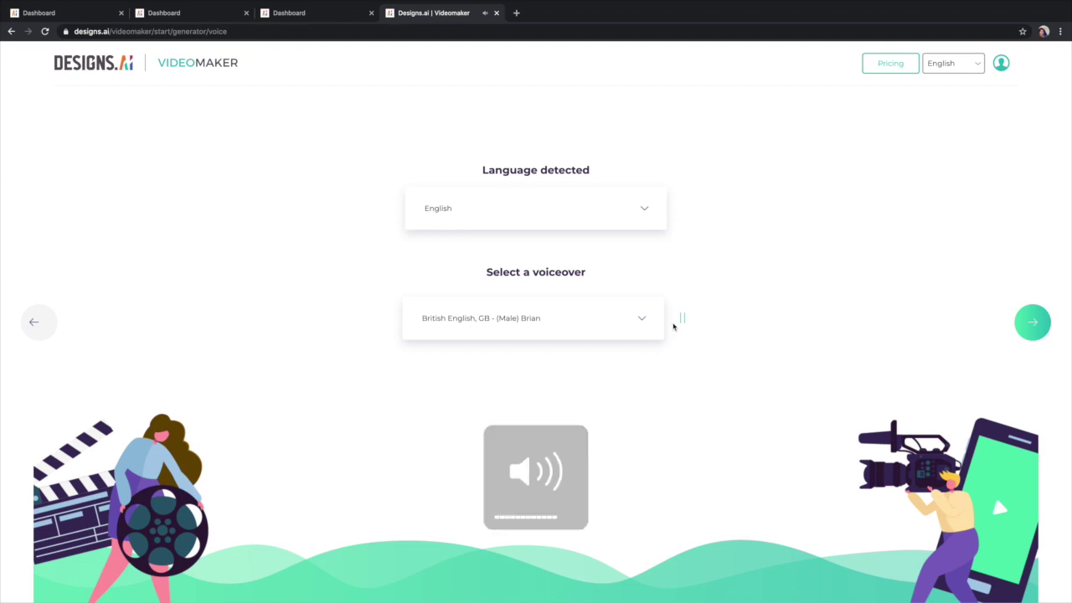
Step: Try the British English (Female) Amy and Australian English (Male) Russell voiceovers, and play the sample of Russell
click(634, 318)
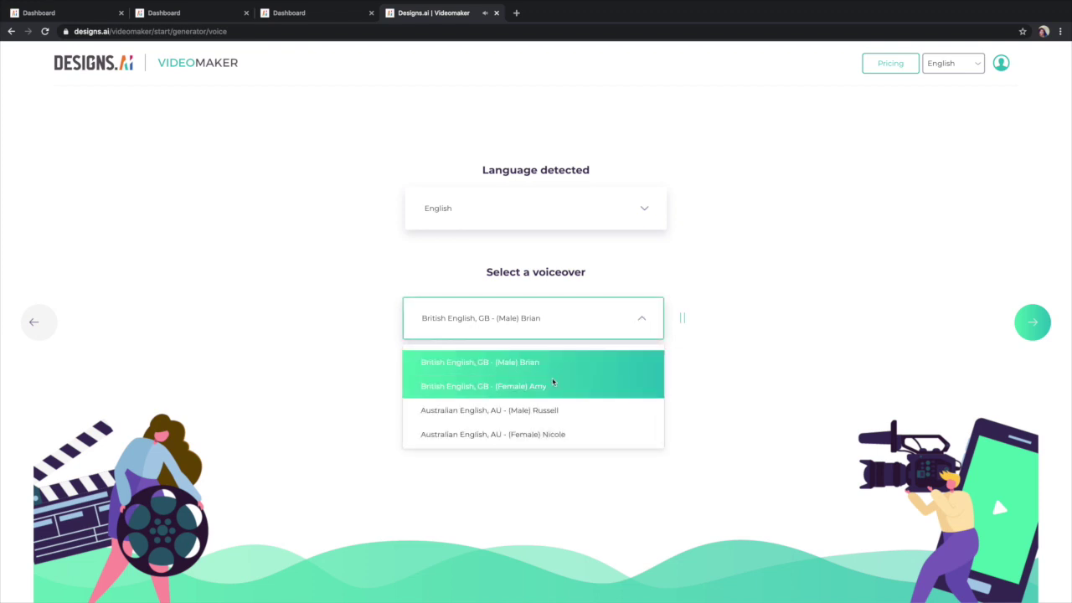
click(569, 386)
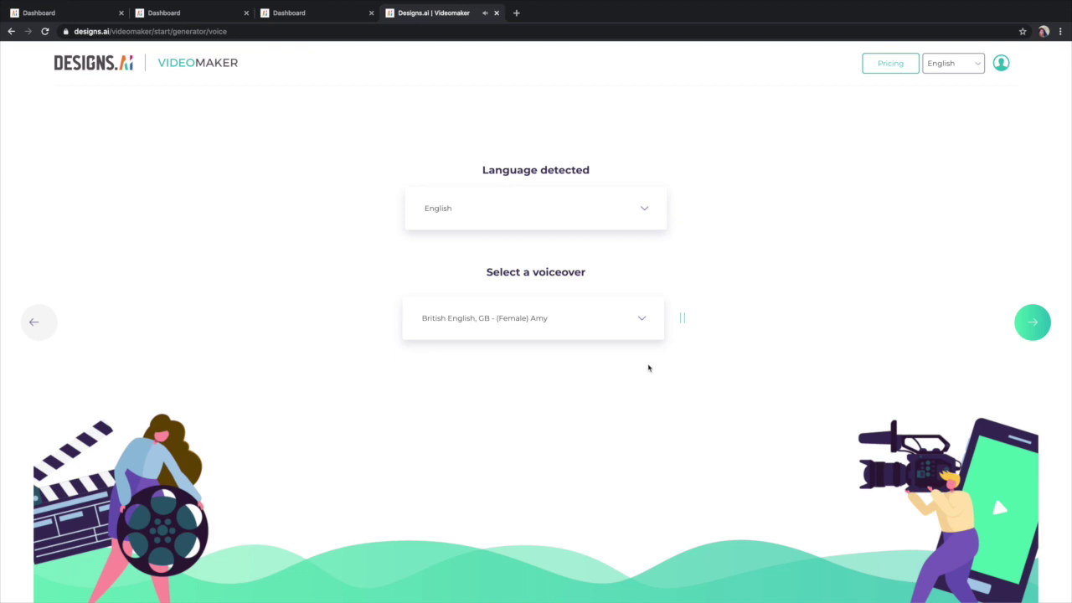
click(623, 328)
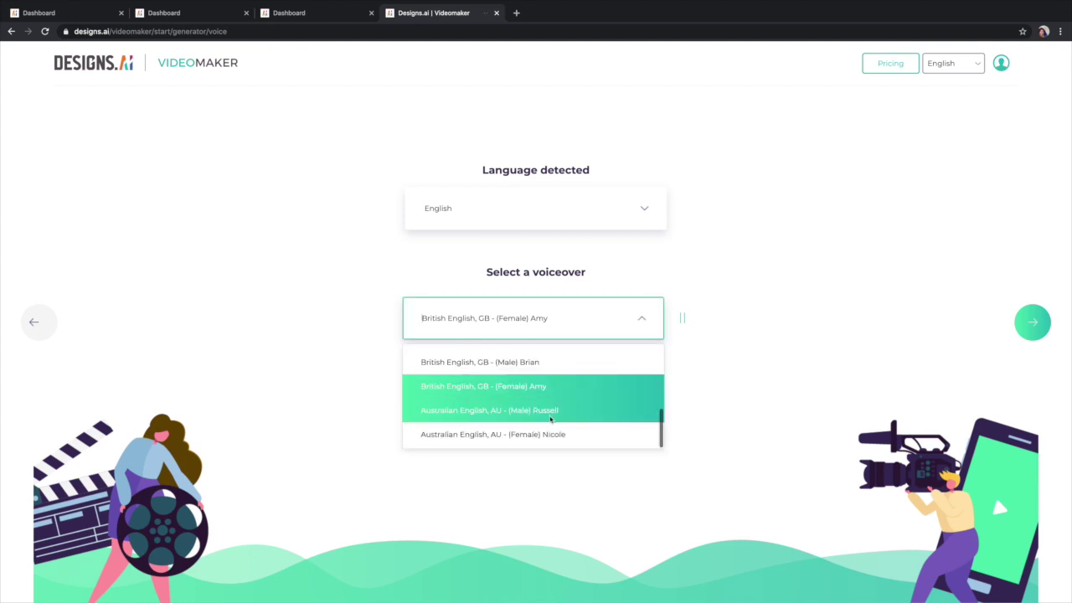
click(558, 411)
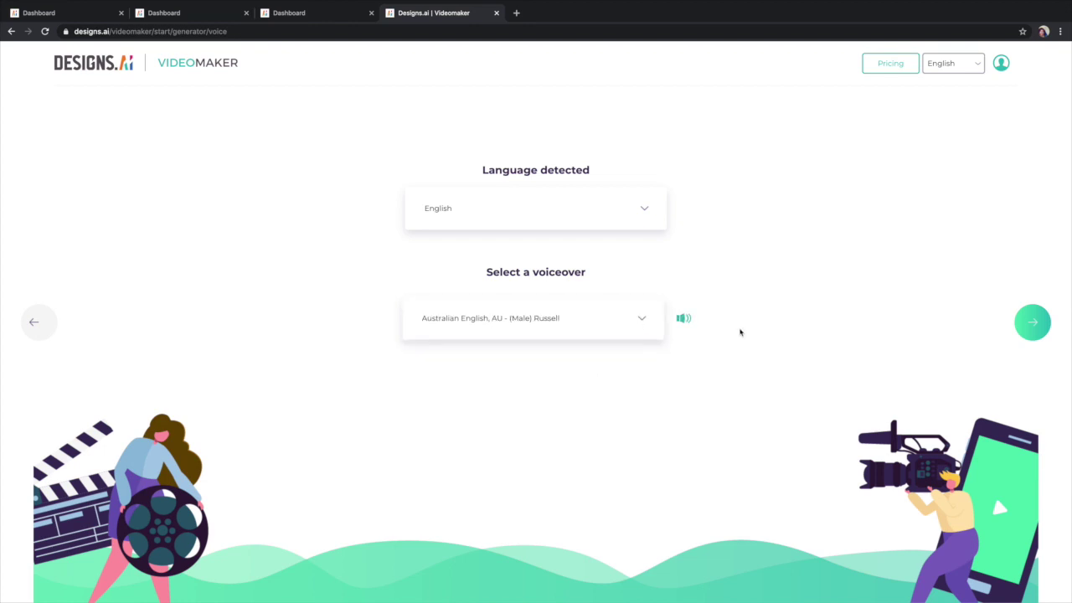
click(683, 319)
Step: Set the voiceover to British English, GB - (Male) Brian
click(580, 320)
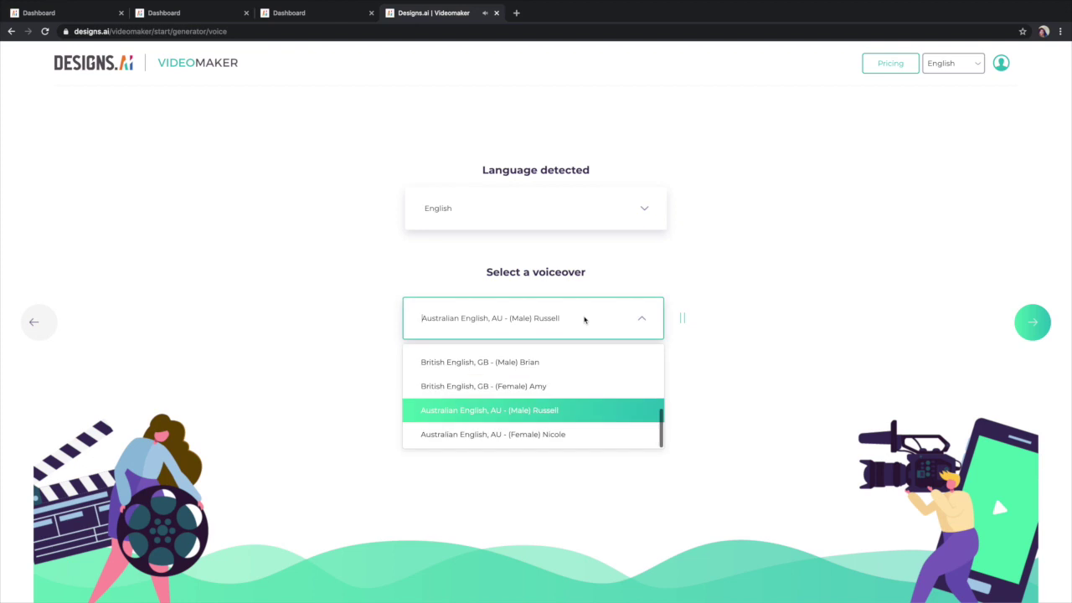
click(506, 366)
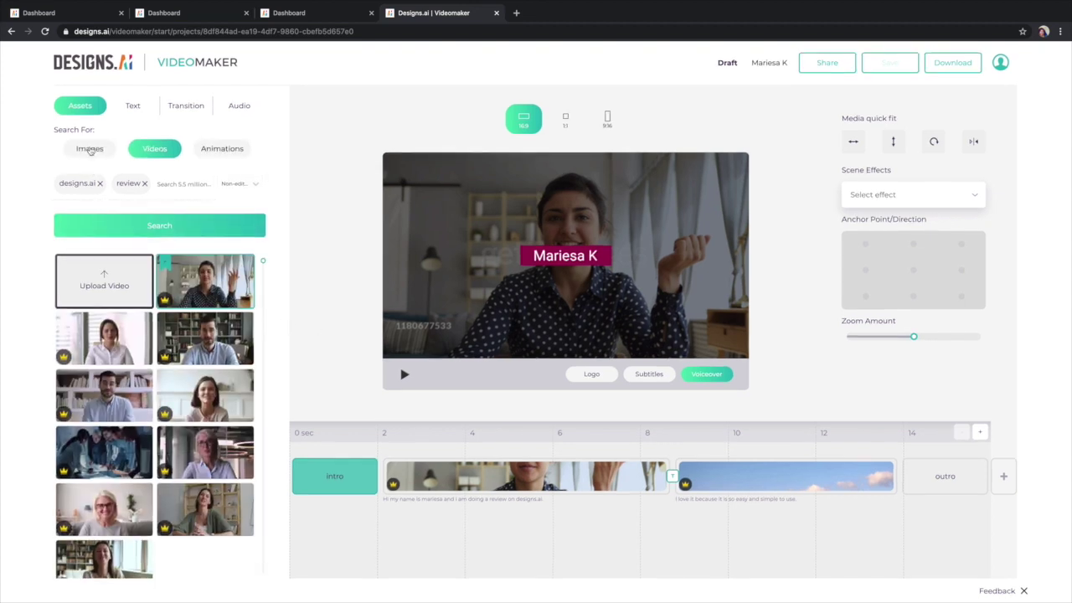
Step: Replace the intro scene's stock video with the already uploaded image 350-IMG_0337.JPG
click(91, 149)
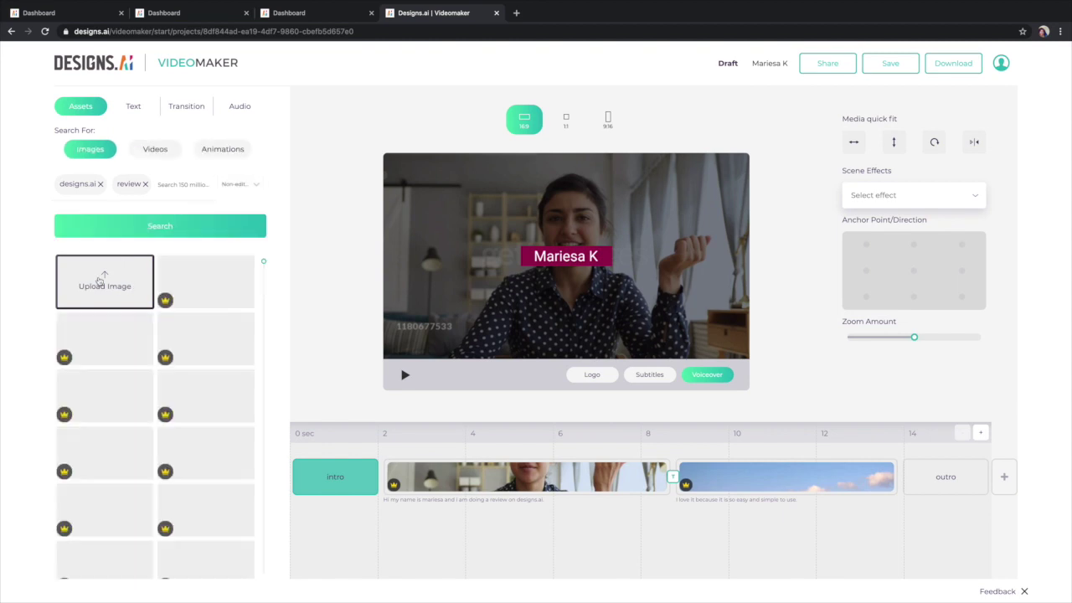
click(100, 280)
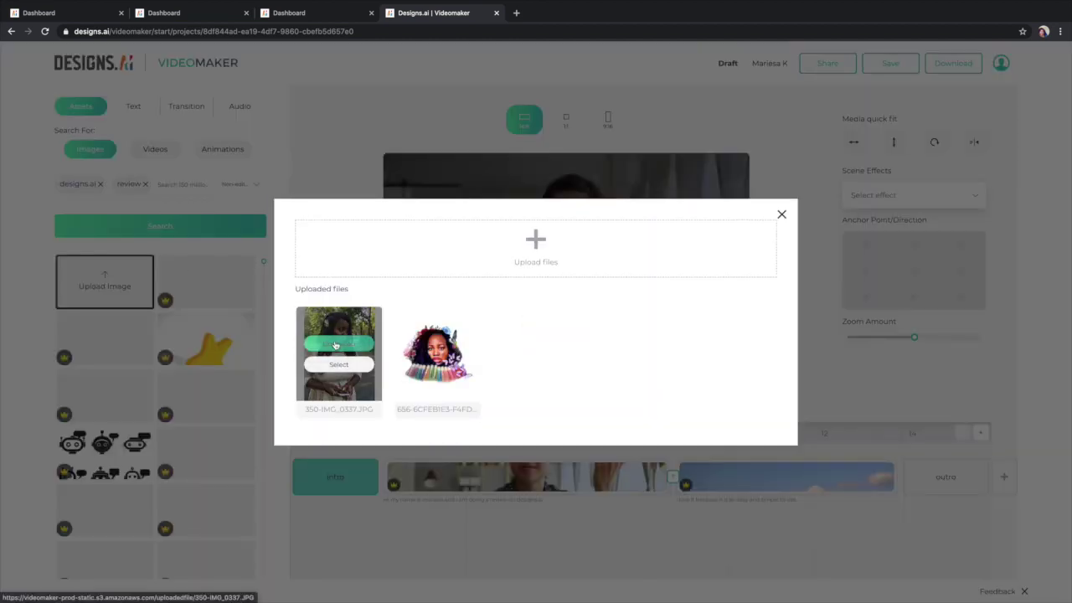
click(335, 345)
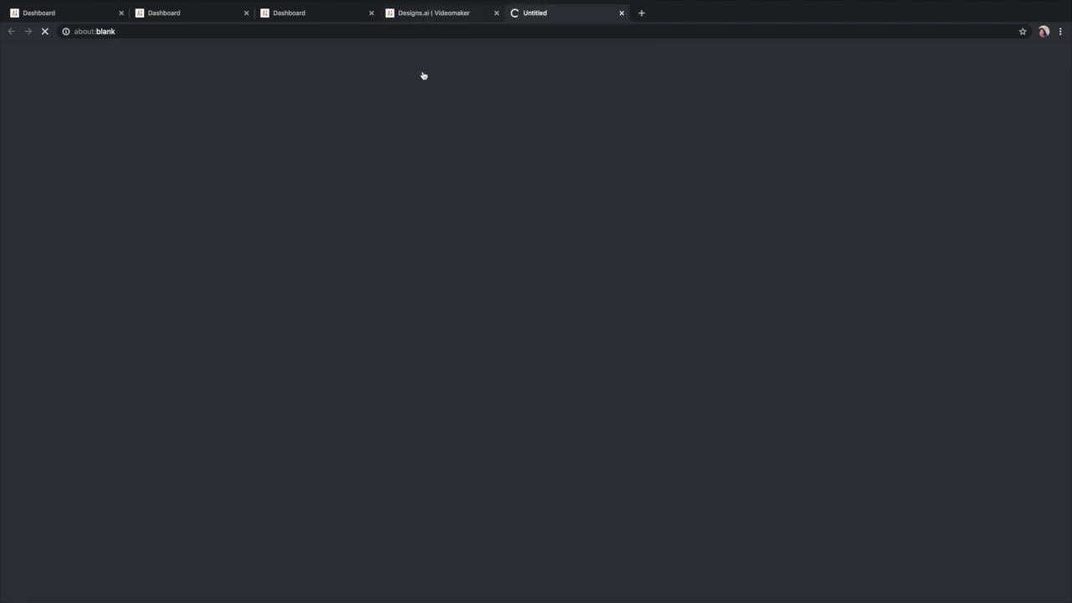
click(434, 17)
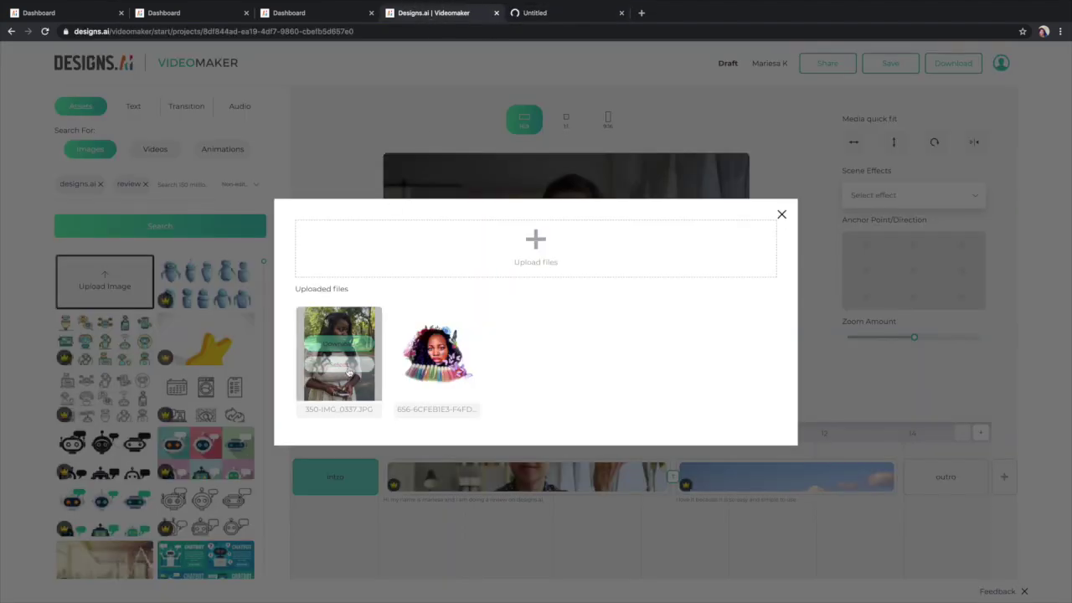
click(343, 370)
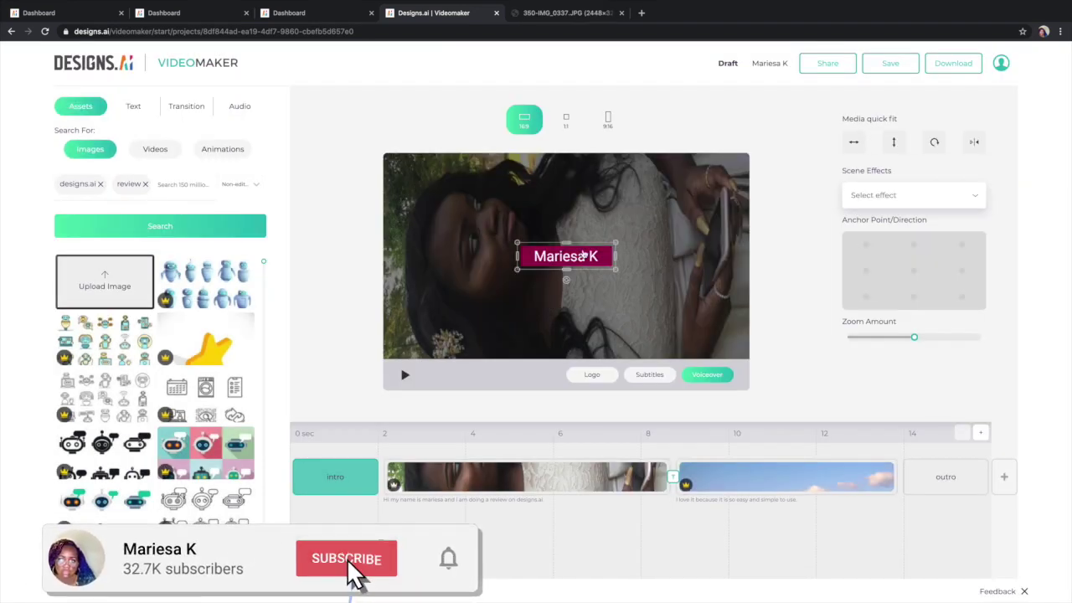
Step: Rotate and mirror the intro photo so it stands upright, and reposition and resize it within the frame
drag(431, 311, 453, 419)
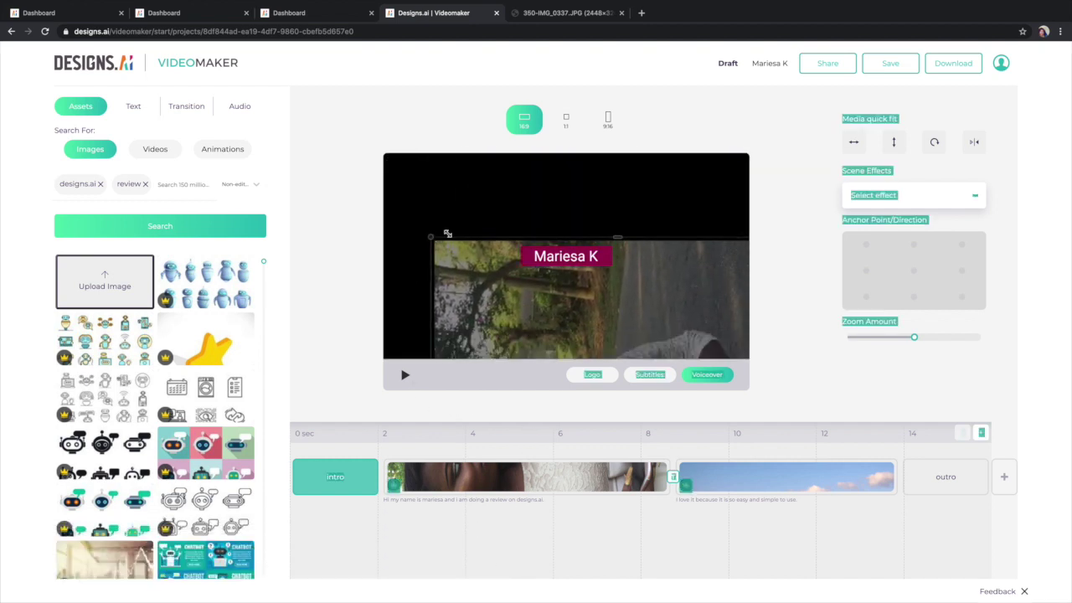
click(935, 142)
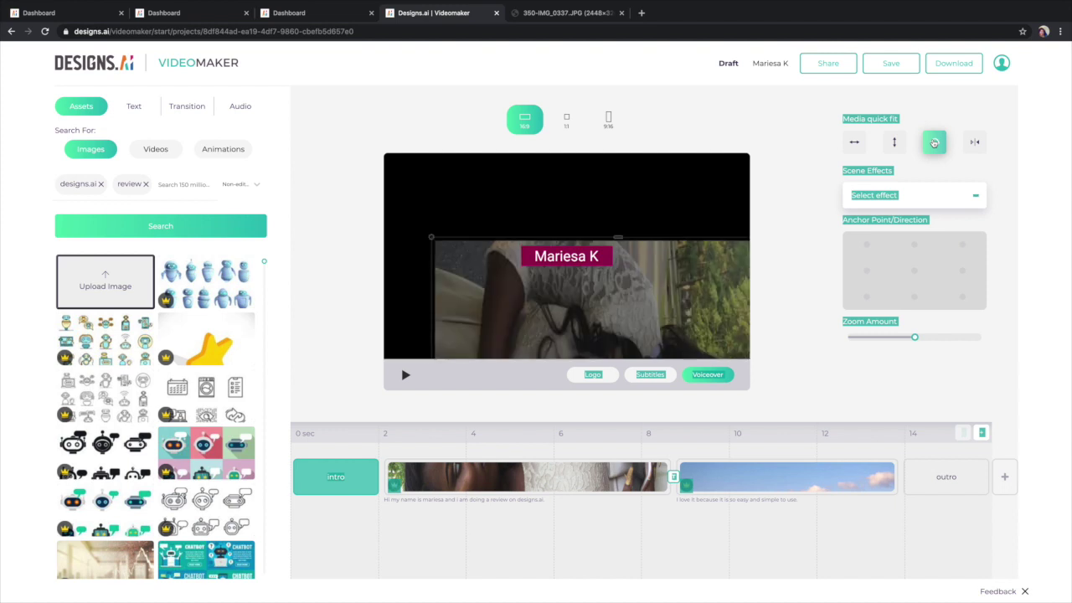
click(974, 143)
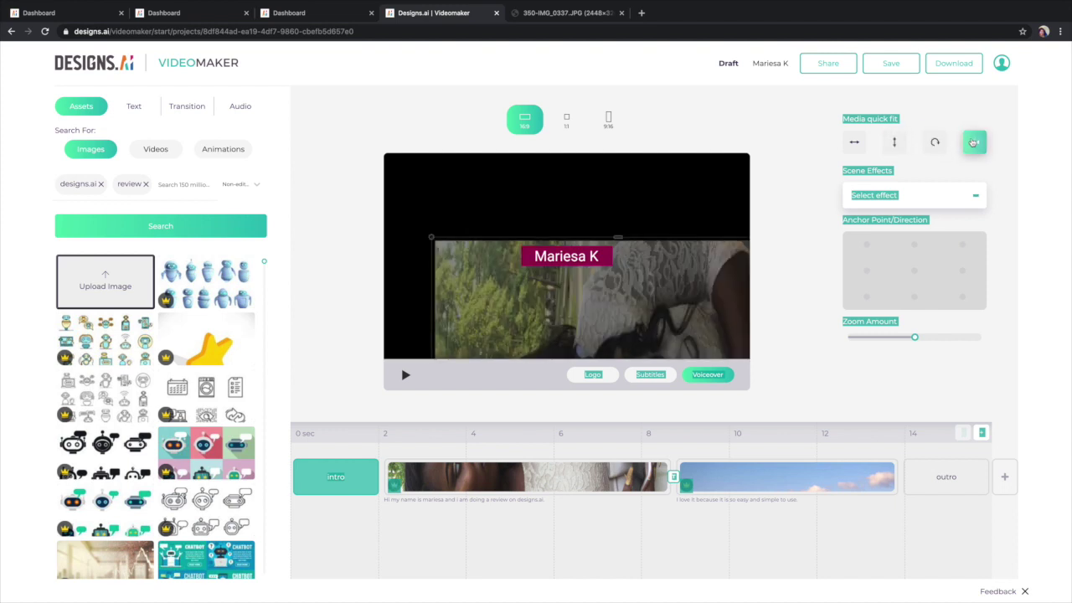
click(932, 145)
drag(618, 325, 585, 173)
drag(588, 119, 637, 198)
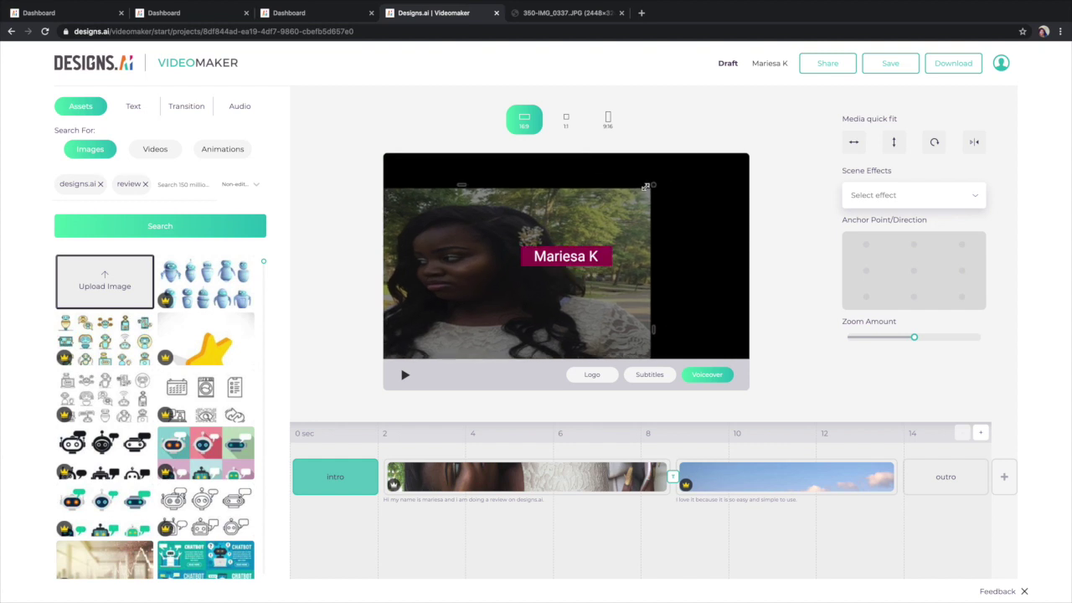
Step: Move the intro's name title down onto the lower part of the photo and apply the short-underline text style
click(522, 251)
drag(526, 250, 521, 312)
click(453, 247)
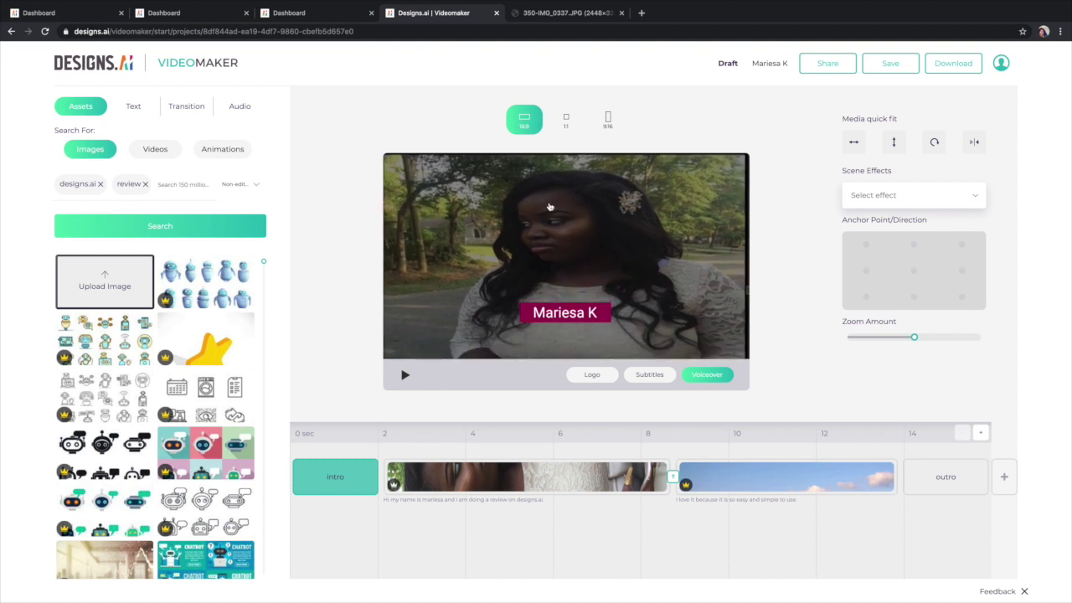
click(577, 322)
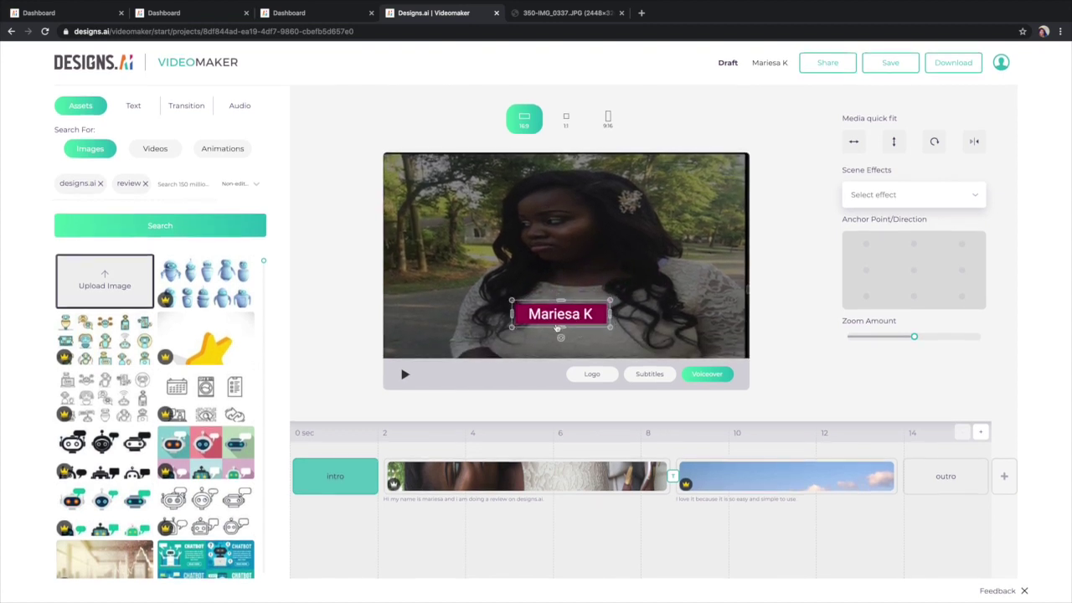
drag(578, 321, 559, 339)
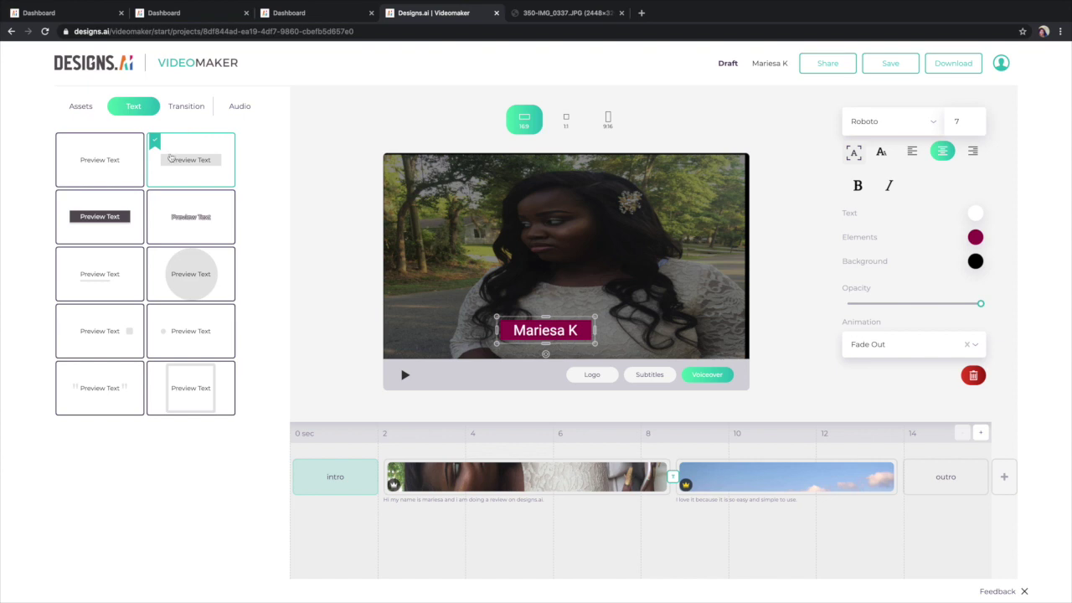
click(114, 277)
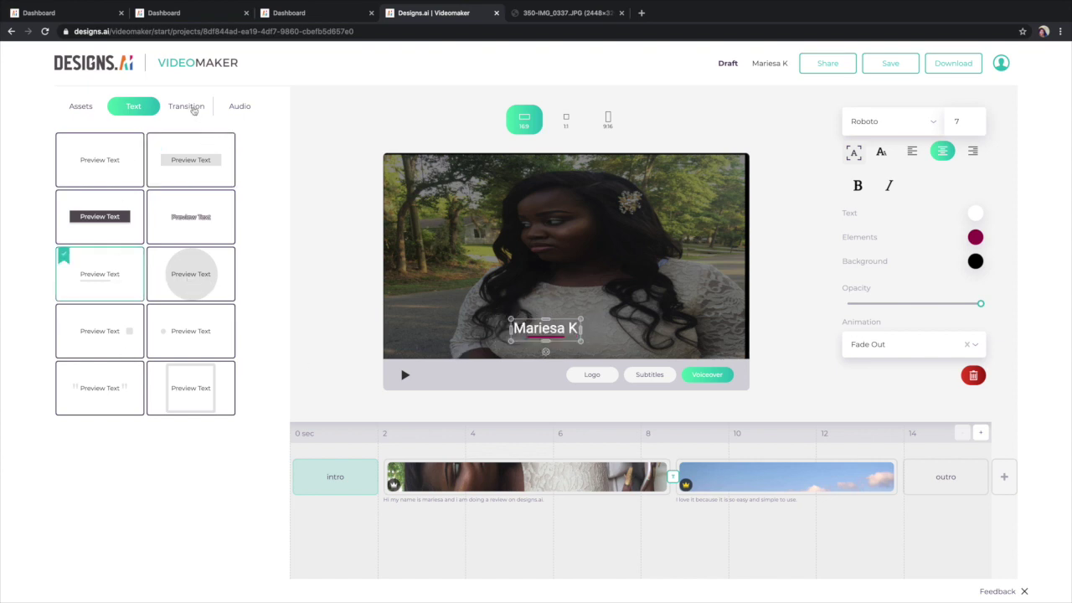
Step: Return to the media assets and play the video to preview the edited intro
click(79, 105)
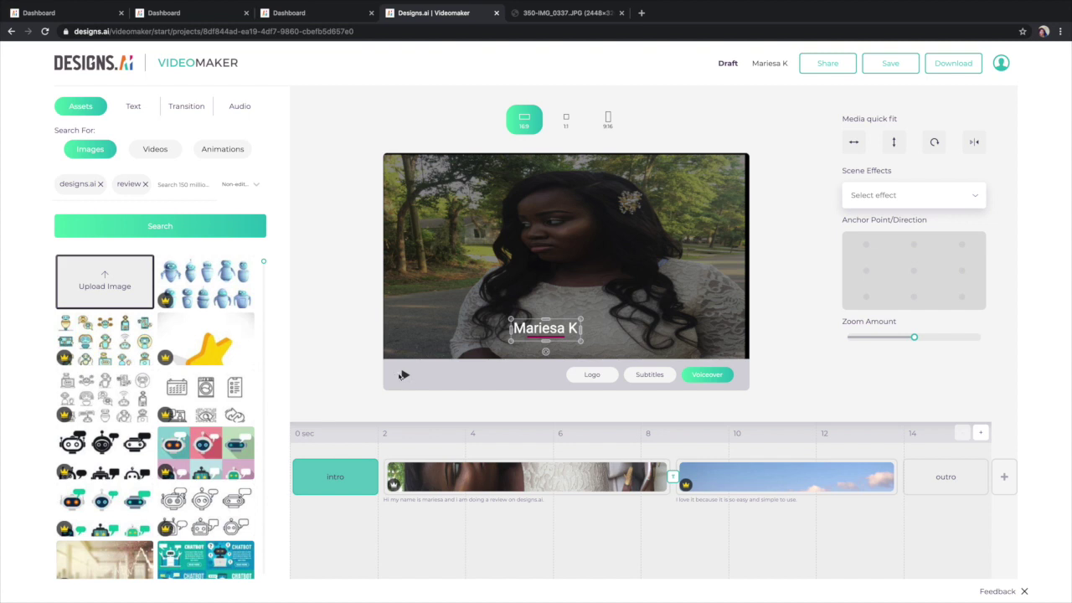
right_click(400, 371)
right_click(542, 372)
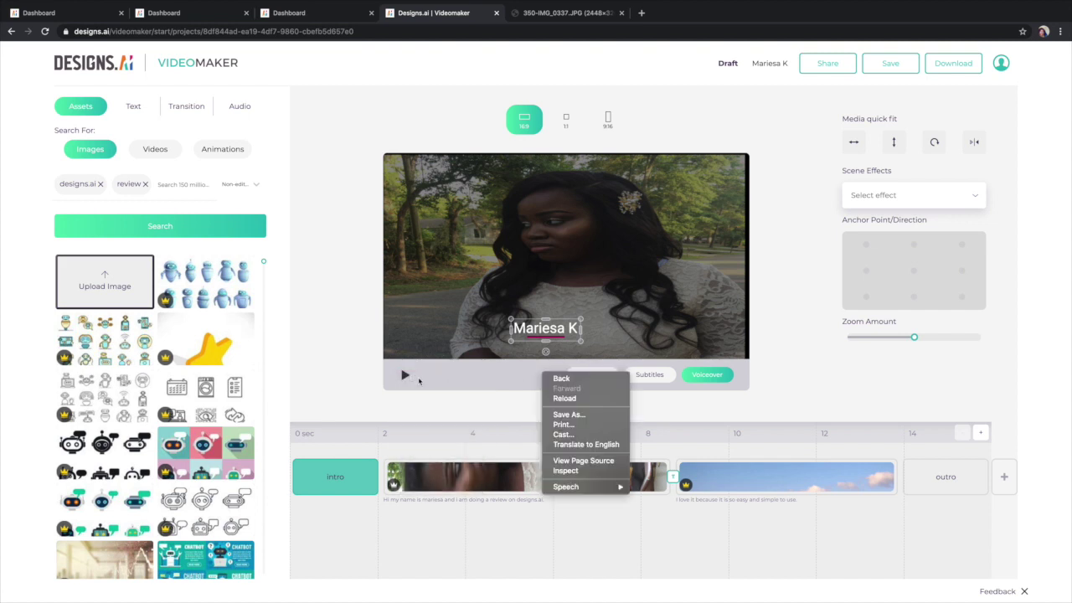
click(402, 375)
click(403, 377)
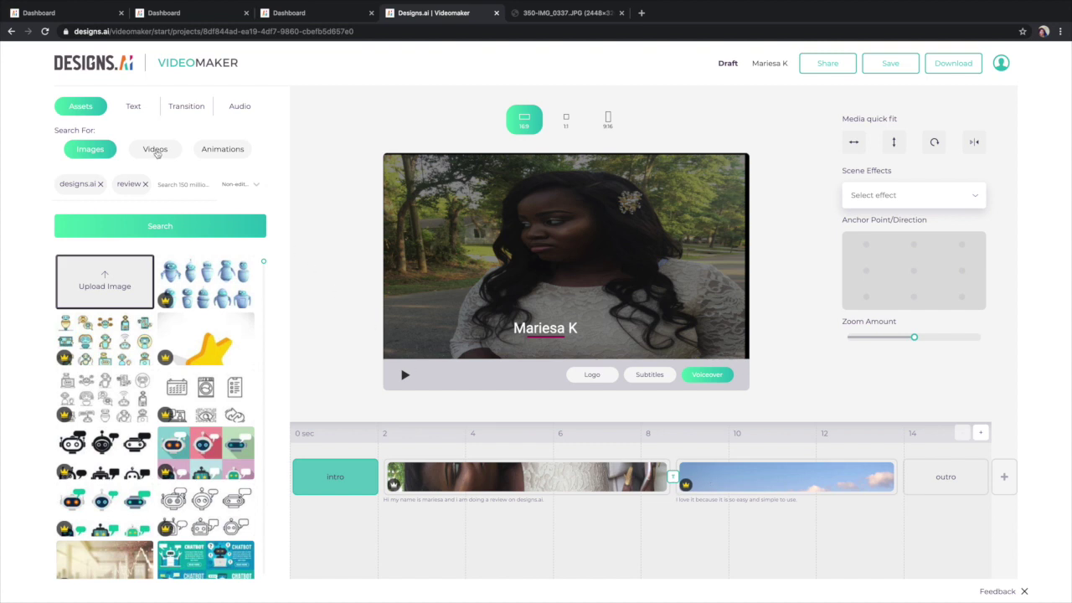
Step: Add the pink check-mark animation with the hand cursor to the intro and place it in the photo's lower right corner
click(156, 150)
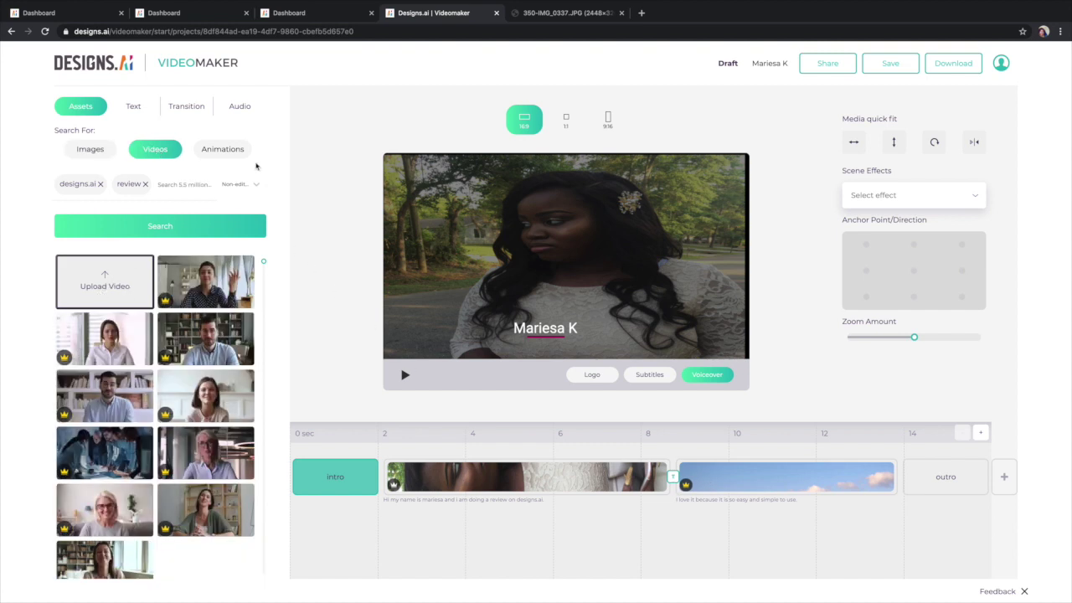
click(241, 152)
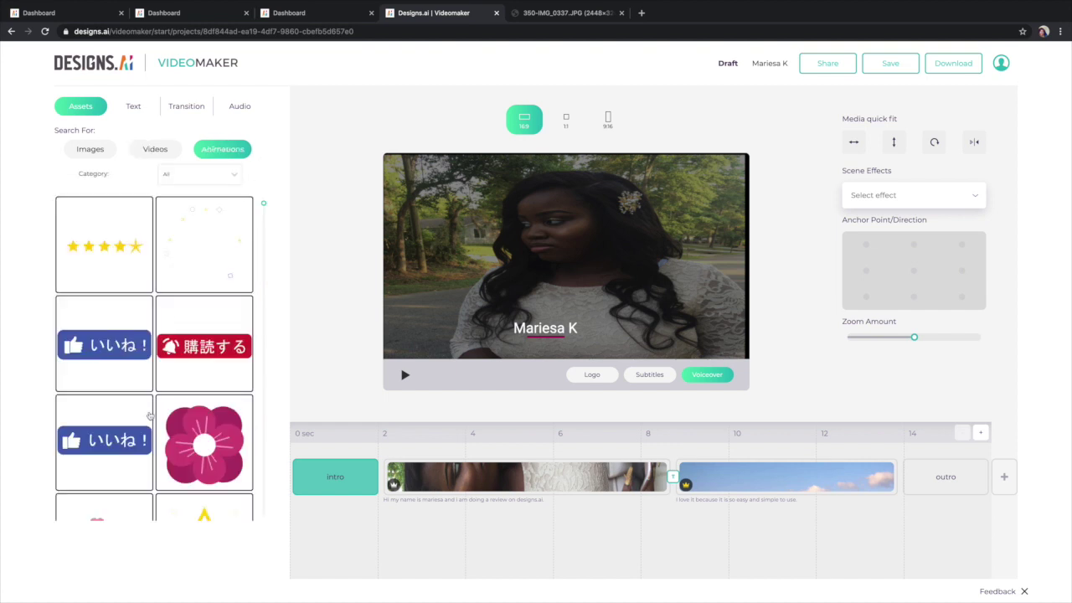
scroll(181, 426, down, 5)
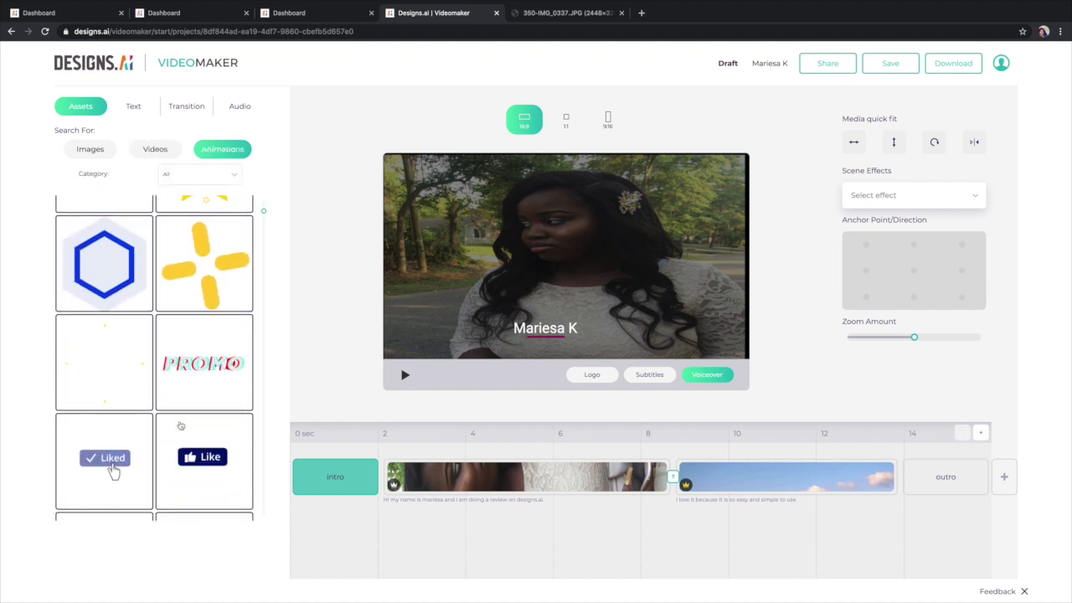
scroll(180, 426, down, 1)
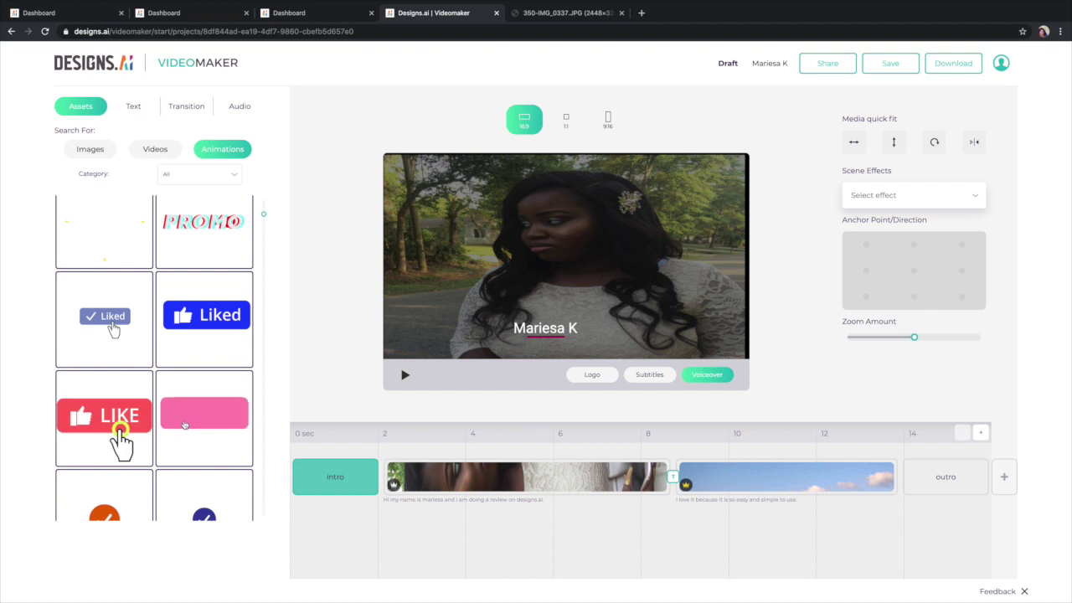
click(186, 423)
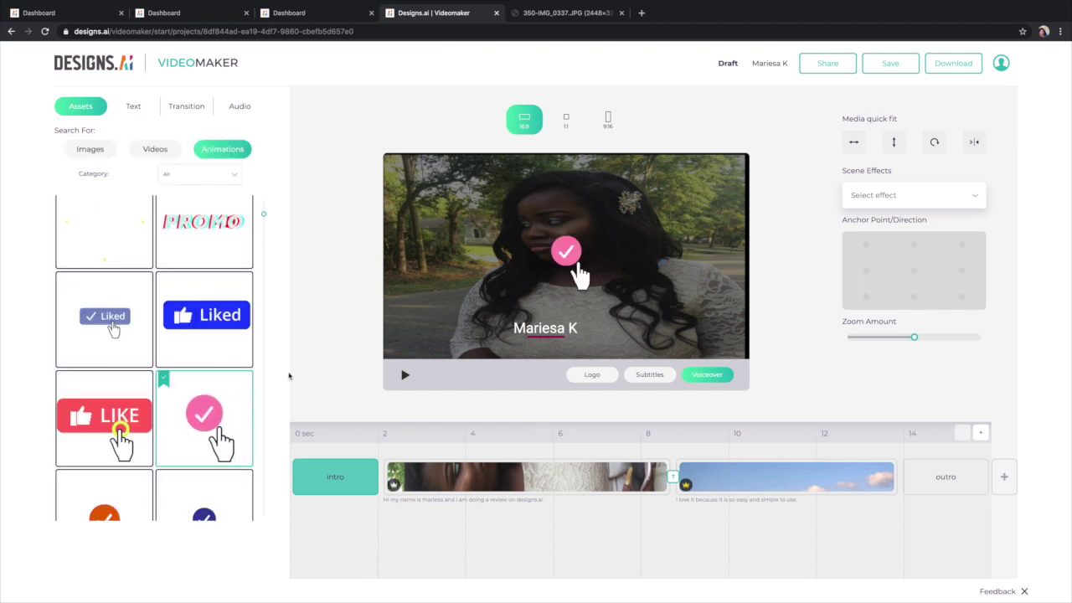
drag(566, 253, 692, 325)
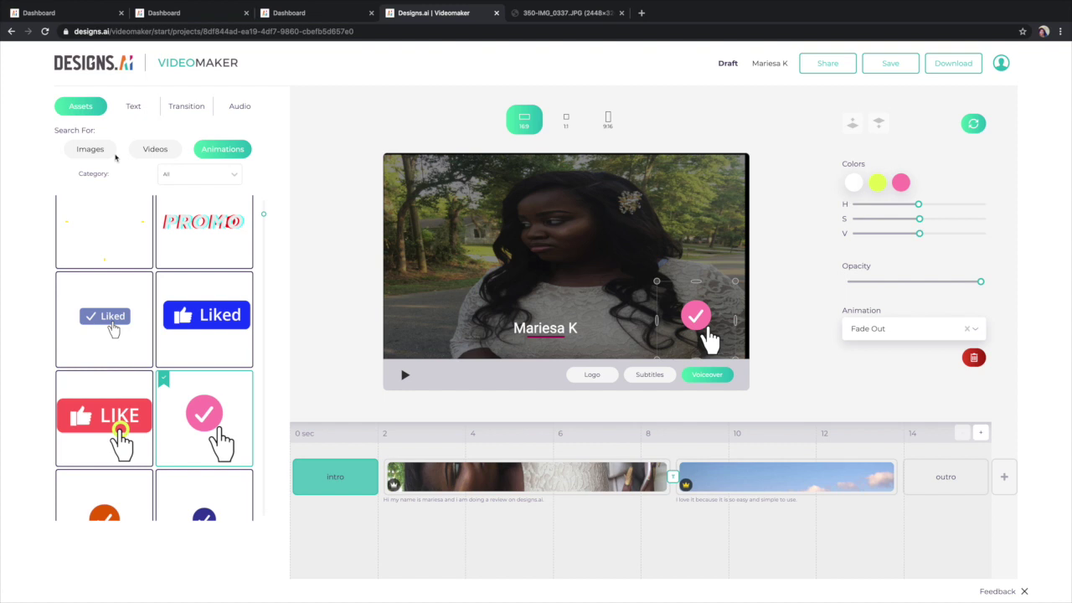
Step: Open the text styles for the intro scene
click(135, 109)
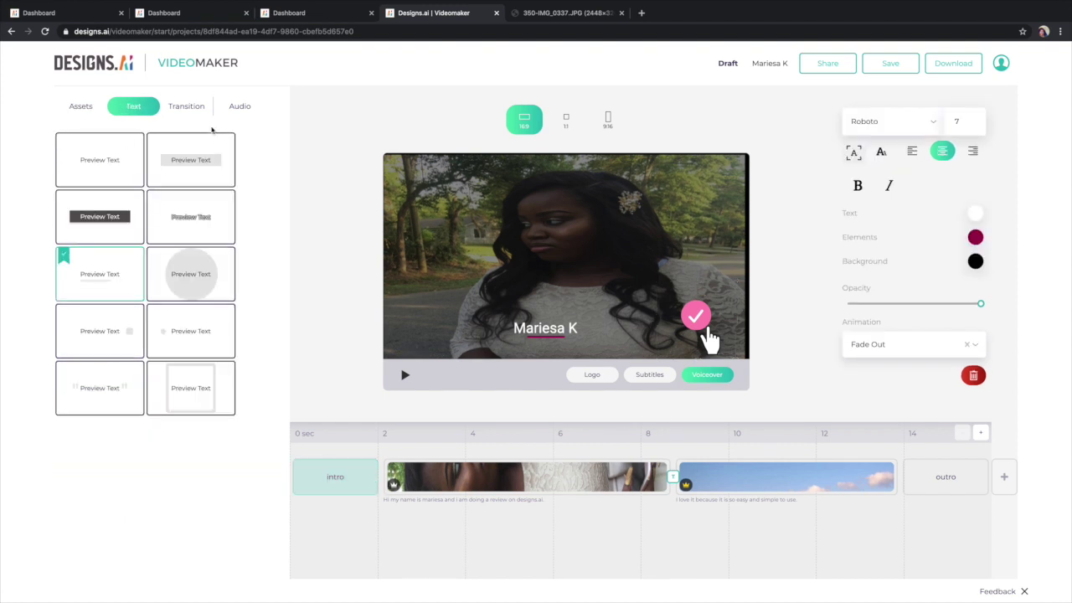